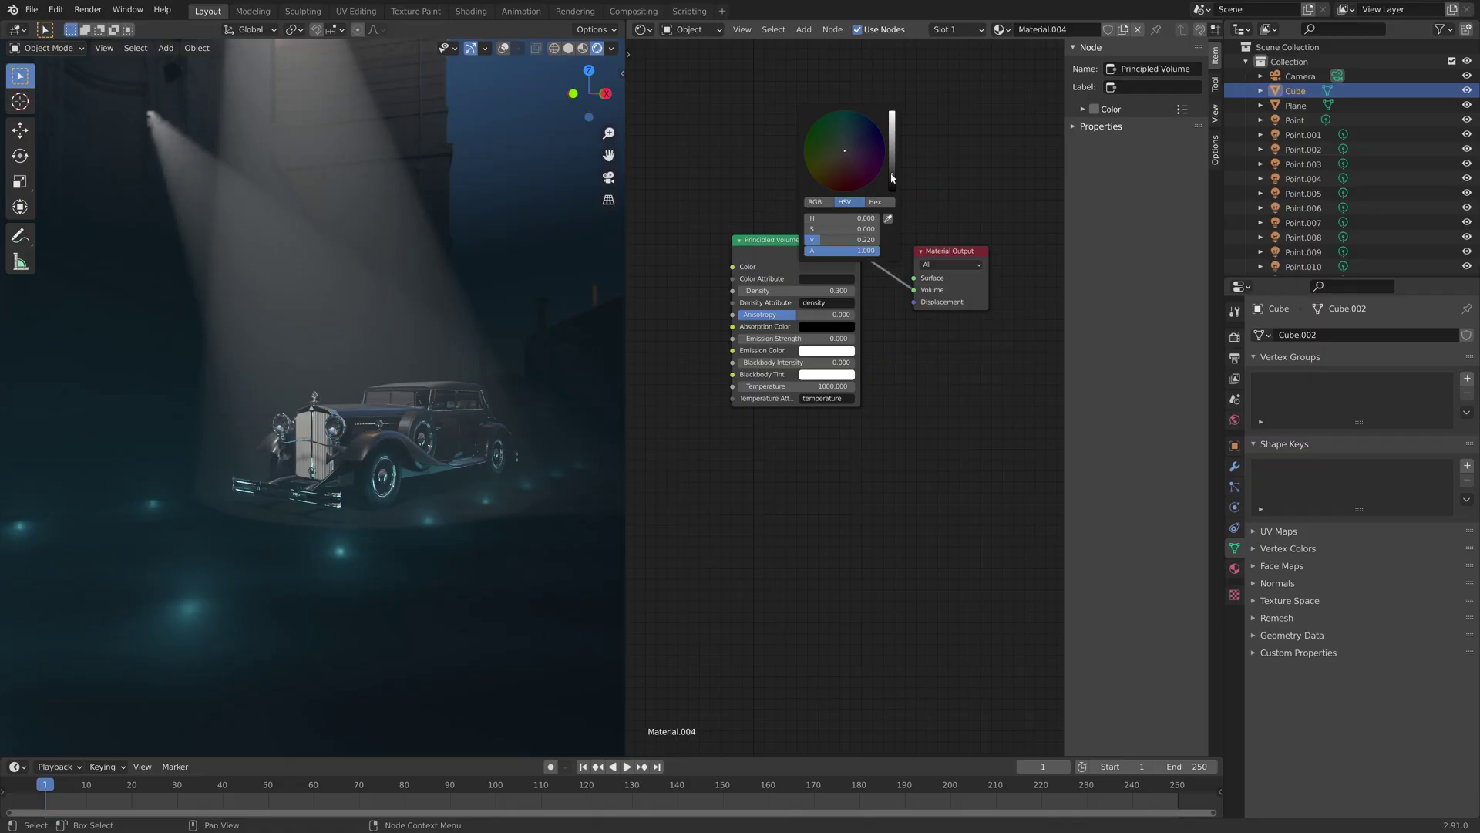
Lower the fog colour's value from 0.220 to 0.134.
{"action": "left_click_drag", "start_coordinate": [892, 178], "coordinate": [892, 182]}
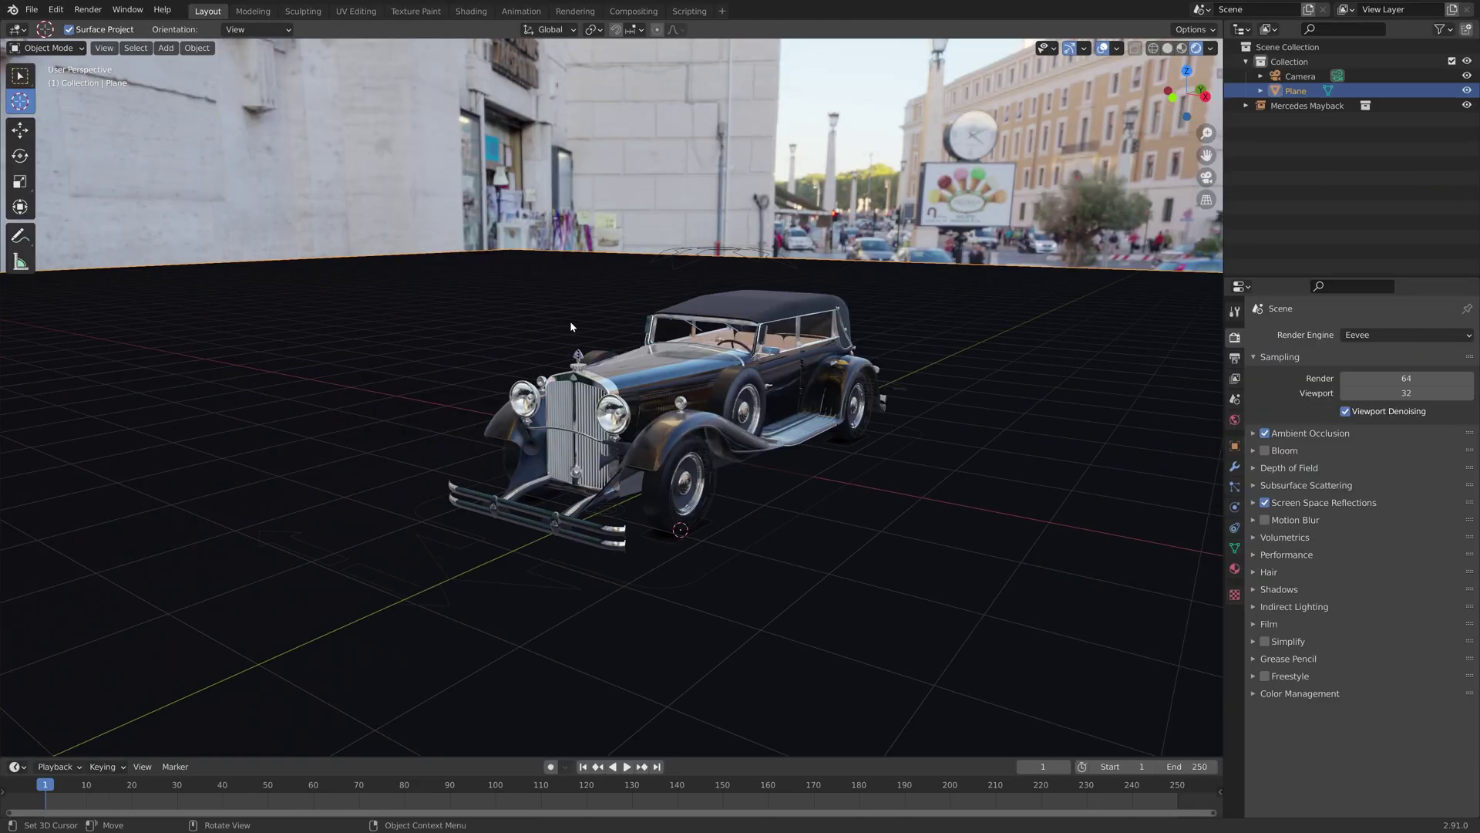
Add a cube and scale it up uniformly around the car.
{"action": "key", "text": "shift+a"}
{"action": "mouse_move", "coordinate": [572, 324]}
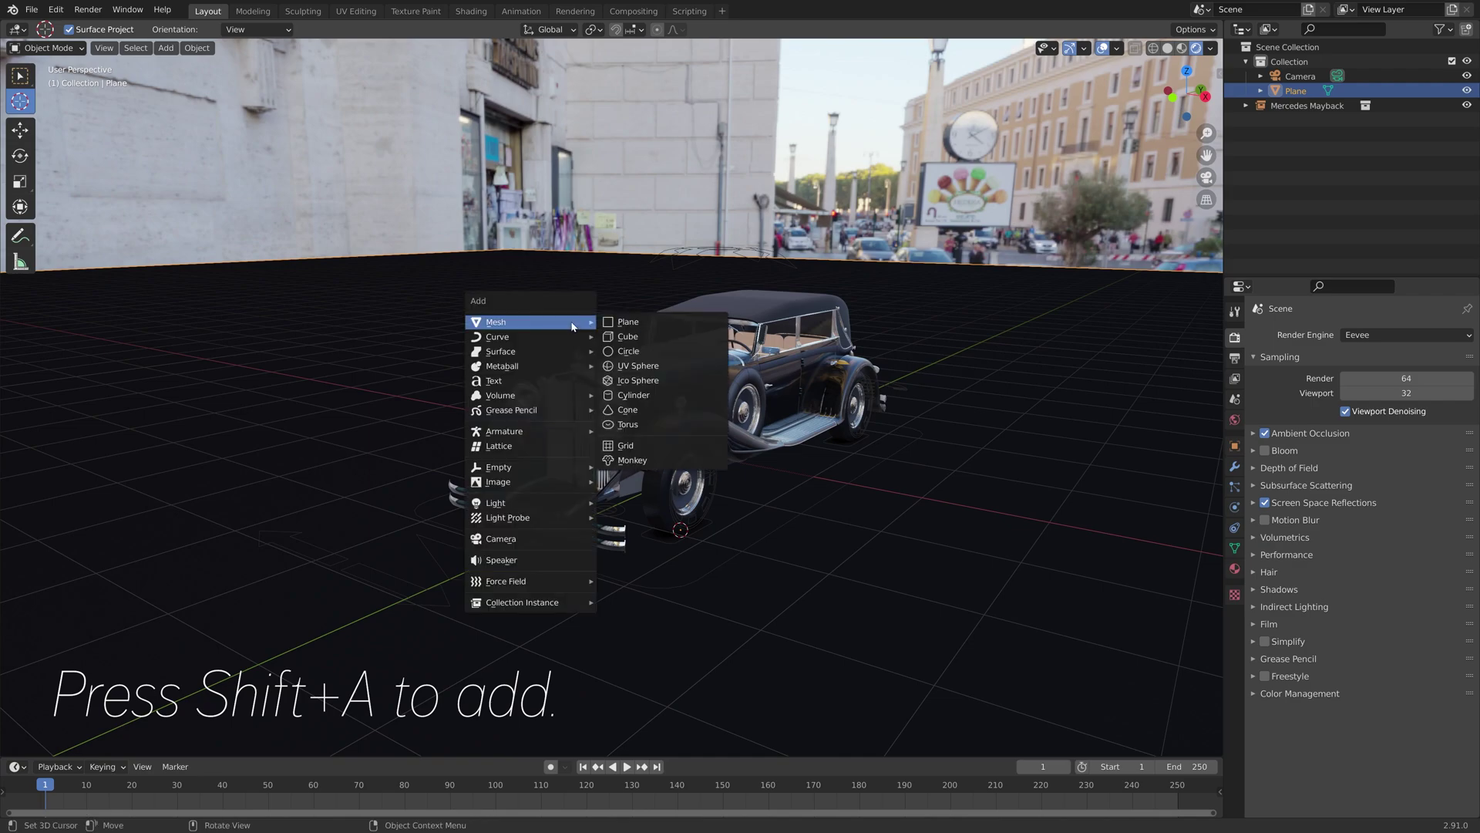
{"action": "left_click", "coordinate": [623, 338]}
{"action": "scroll", "coordinate": [757, 420], "scroll_direction": "down", "scroll_amount": 3}
{"action": "middle_click_drag", "start_coordinate": [757, 419], "coordinate": [714, 411]}
{"action": "key", "text": "s"}
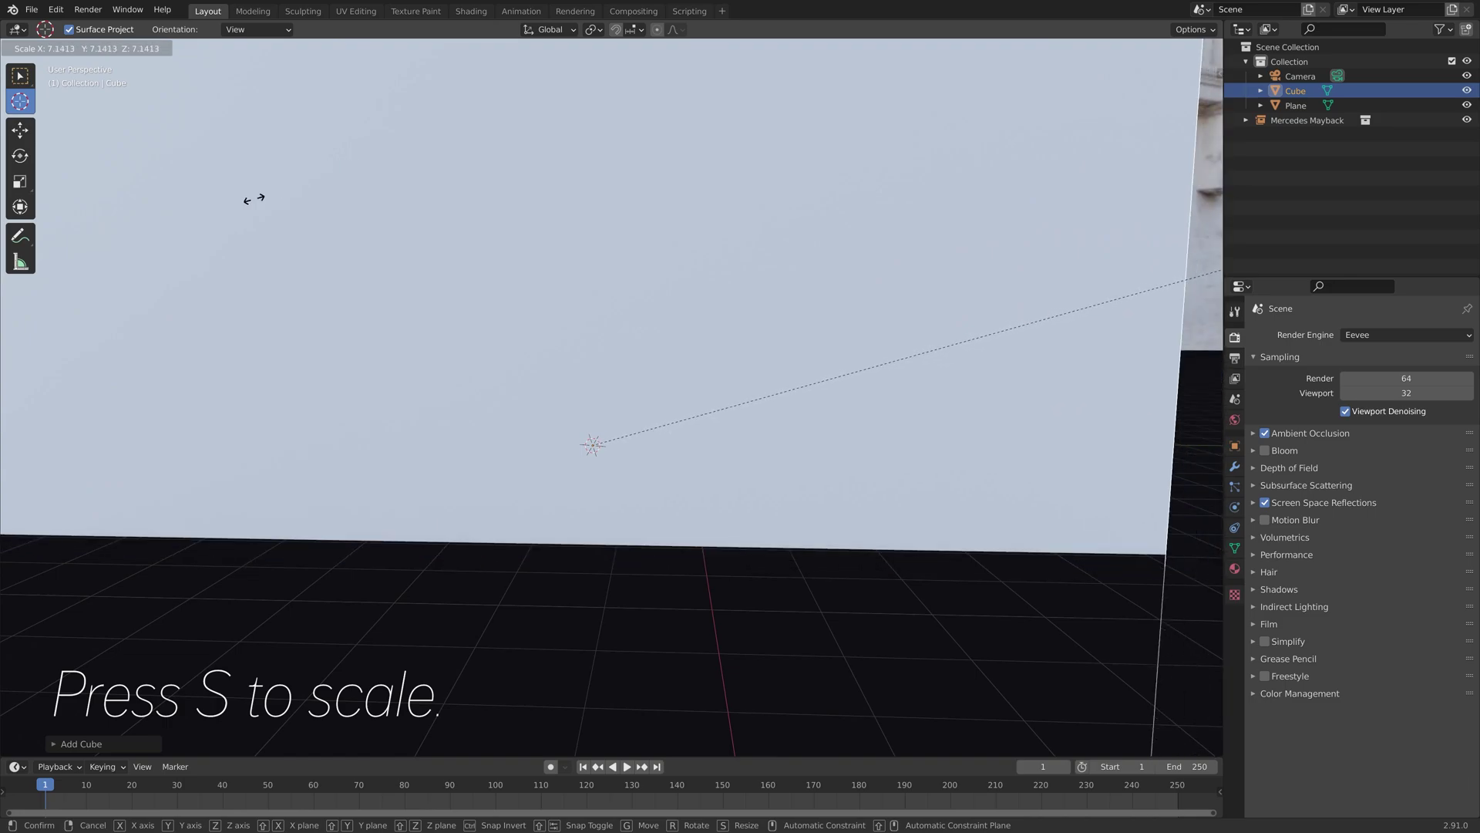
{"action": "left_click", "coordinate": [251, 198]}
Flatten the cube along Z and raise it so the car sits inside.
{"action": "scroll", "coordinate": [592, 372], "scroll_direction": "down", "scroll_amount": 5}
{"action": "key", "text": "s"}
{"action": "key", "text": "z"}
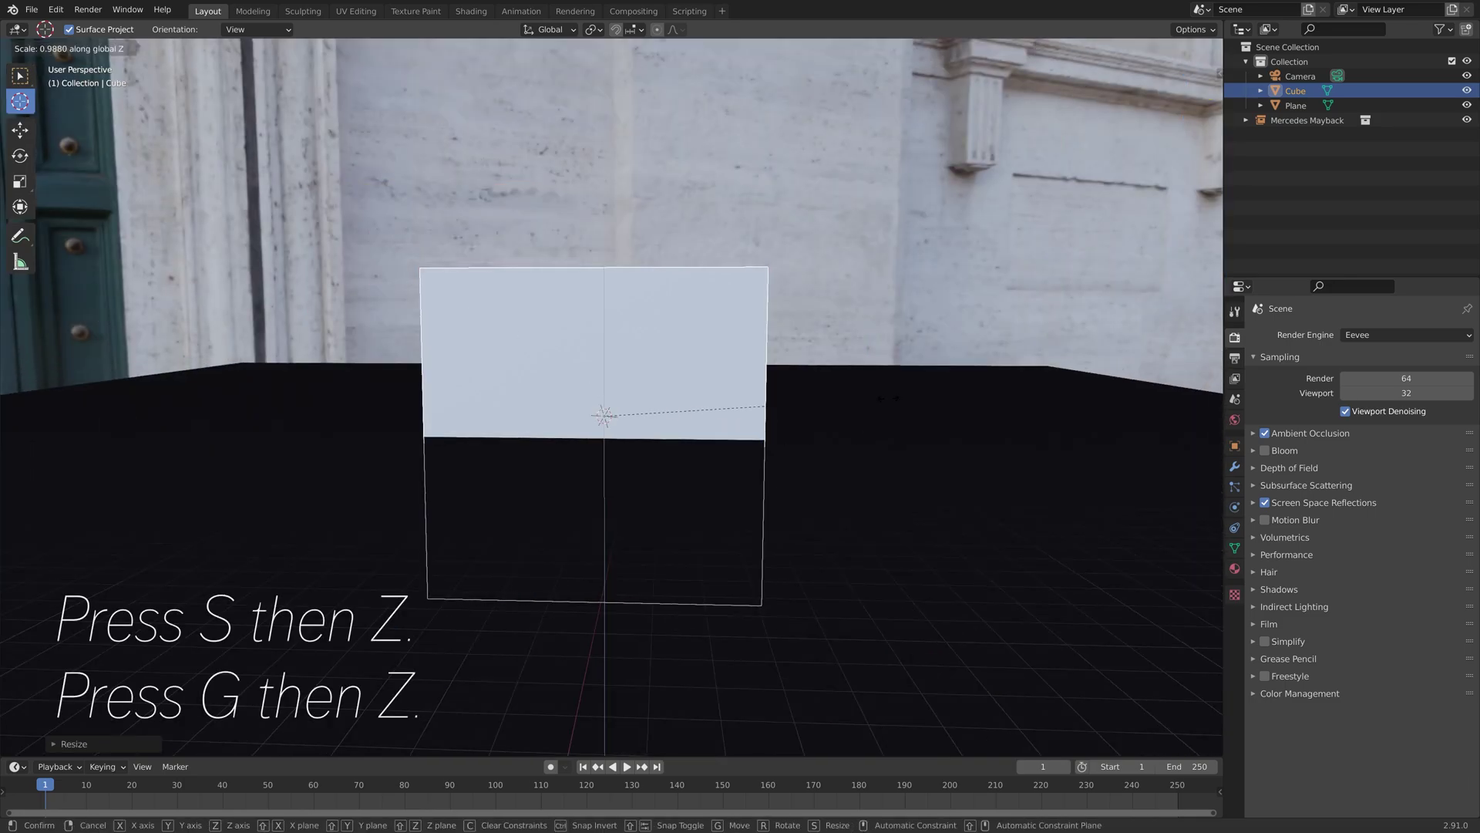
{"action": "left_click", "coordinate": [747, 409]}
{"action": "key", "text": "g"}
{"action": "key", "text": "z"}
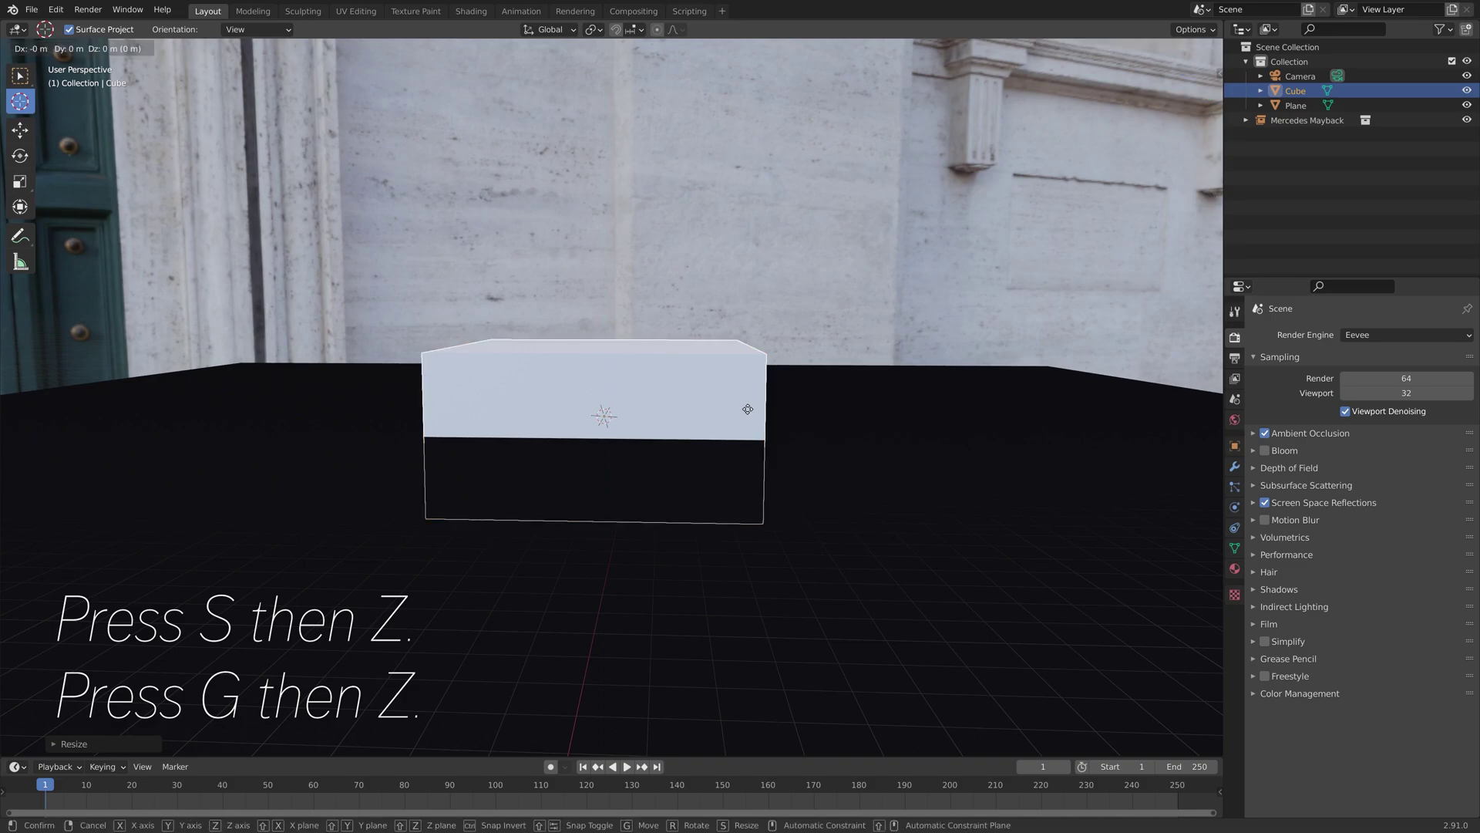
{"action": "left_click", "coordinate": [790, 347]}
Widen the cube's walls twice while keeping its height fixed.
{"action": "scroll", "coordinate": [623, 407], "scroll_direction": "up", "scroll_amount": 5}
{"action": "middle_click_drag", "start_coordinate": [622, 408], "coordinate": [758, 450]}
{"action": "scroll", "coordinate": [665, 409], "scroll_direction": "up", "scroll_amount": 2}
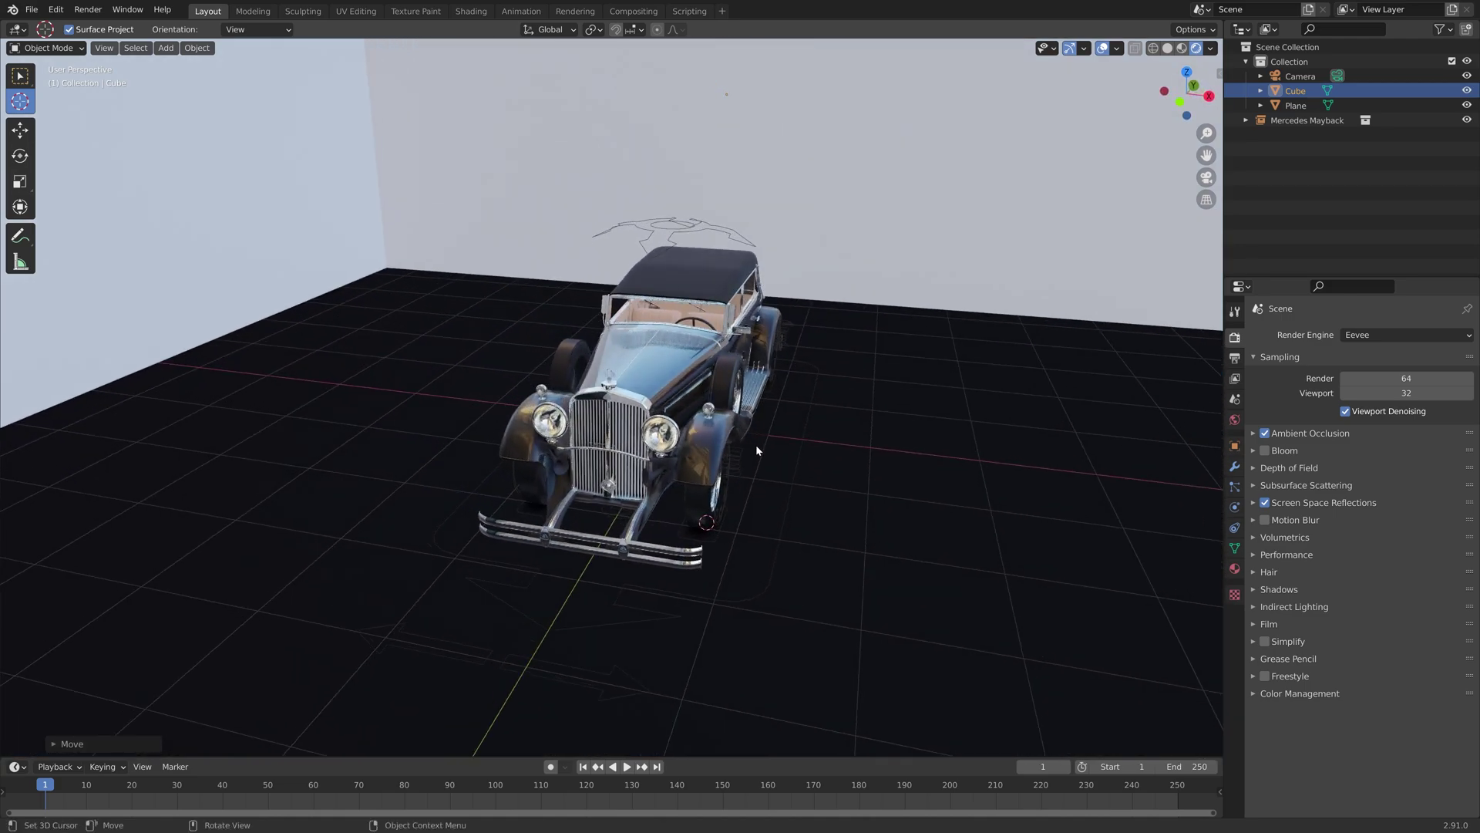
{"action": "key", "text": "s"}
{"action": "key", "text": "shift+z"}
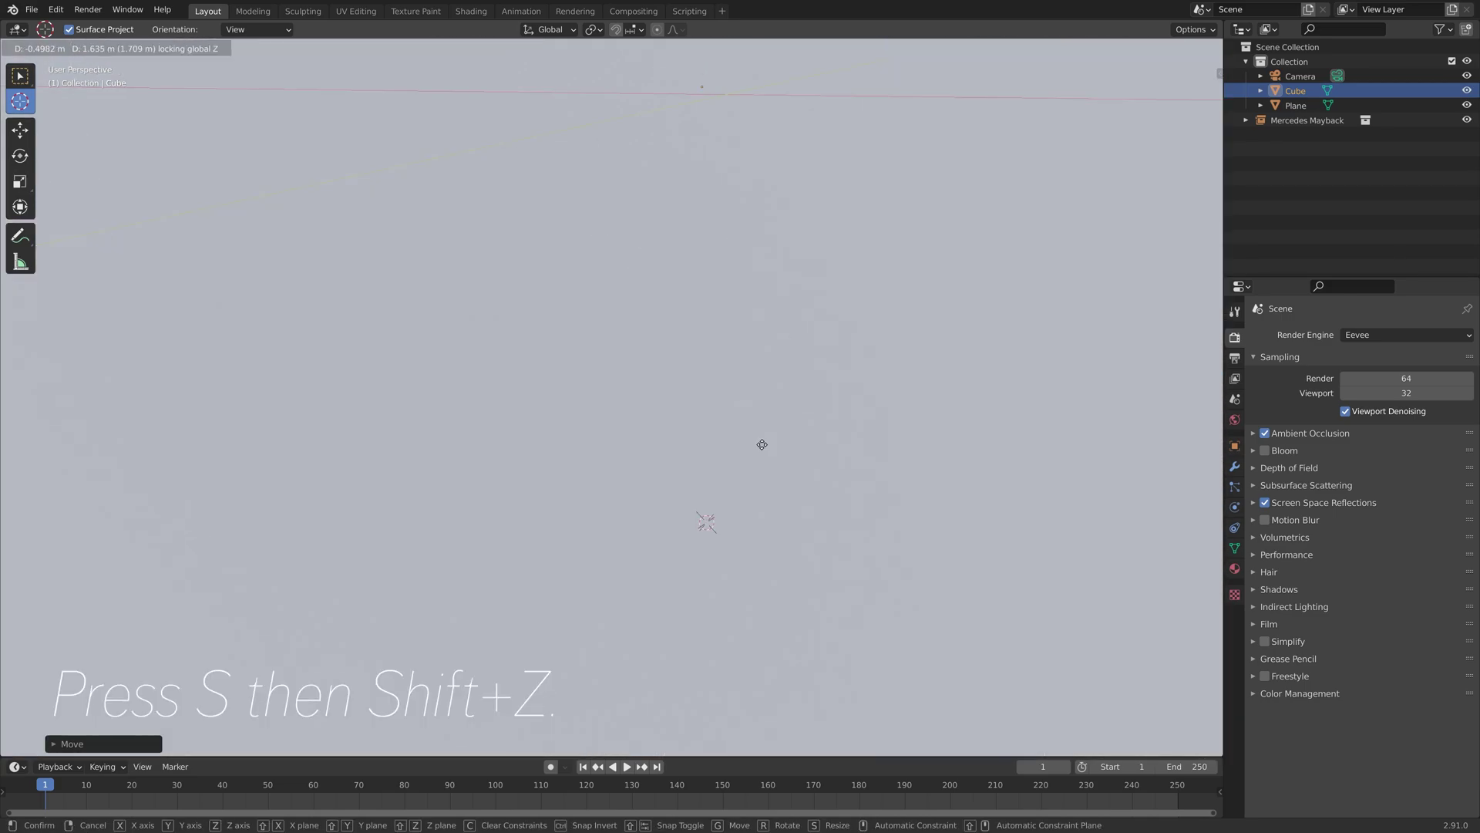
{"action": "left_click", "coordinate": [799, 438]}
{"action": "key", "text": "s"}
{"action": "key", "text": "shift+z"}
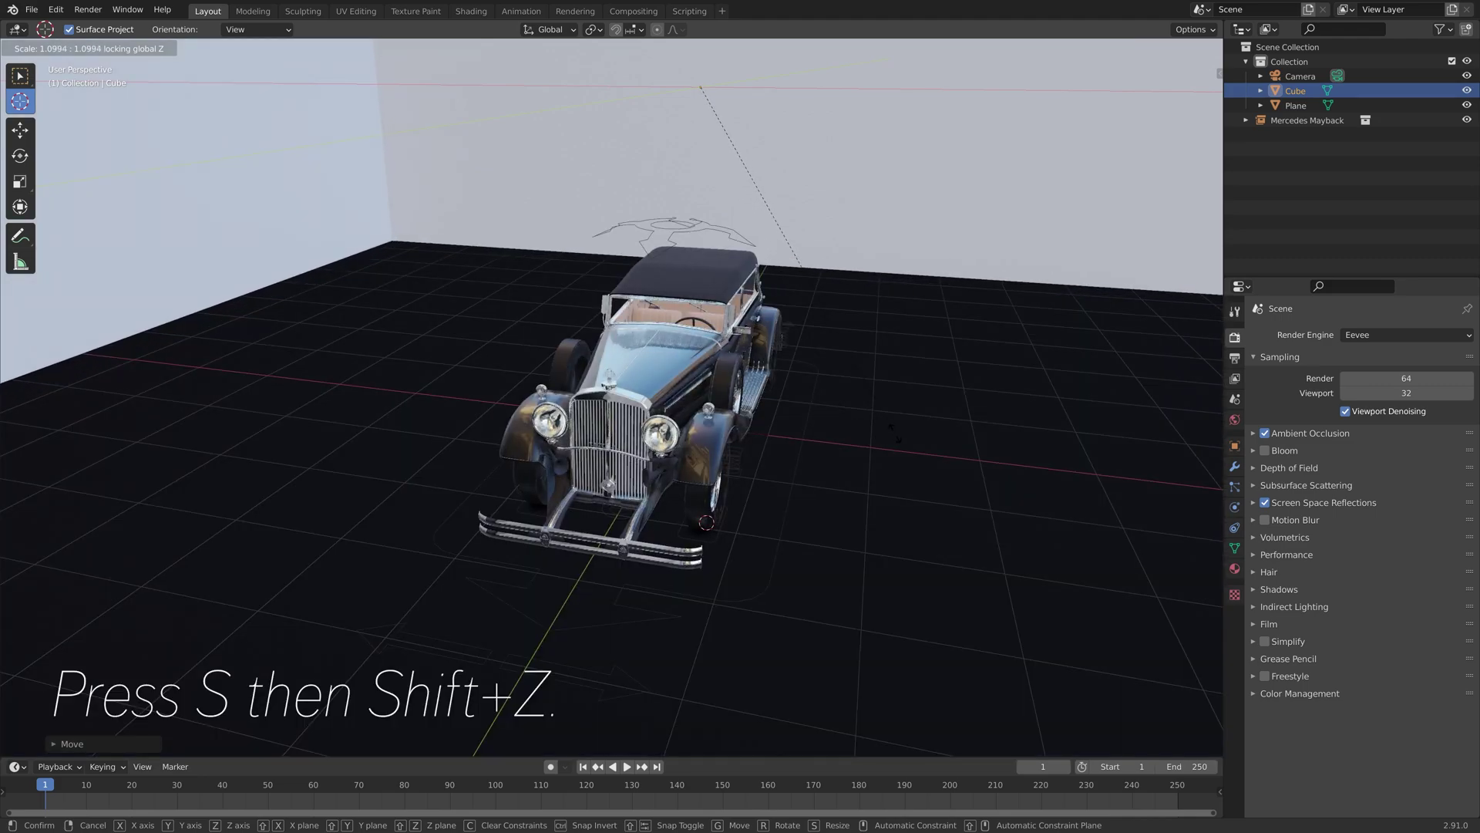
{"action": "left_click", "coordinate": [1168, 453]}
Push the walls further out and raise the ceiling along Z.
{"action": "scroll", "coordinate": [590, 321], "scroll_direction": "down", "scroll_amount": 5}
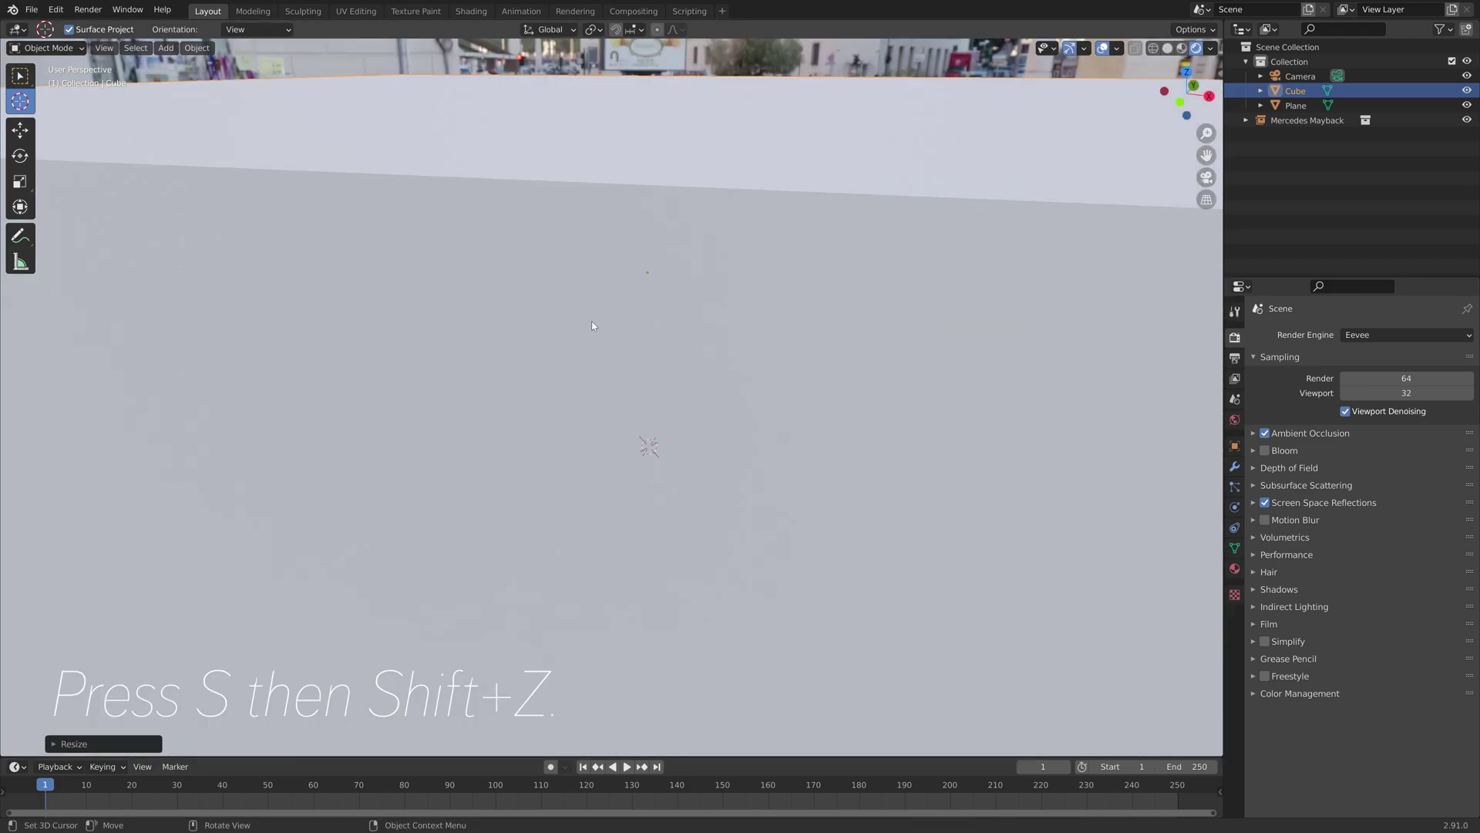
{"action": "middle_click_drag", "start_coordinate": [717, 359], "coordinate": [715, 420]}
{"action": "scroll", "coordinate": [686, 438], "scroll_direction": "up", "scroll_amount": 6}
{"action": "key", "text": "s"}
{"action": "key", "text": "shift+z"}
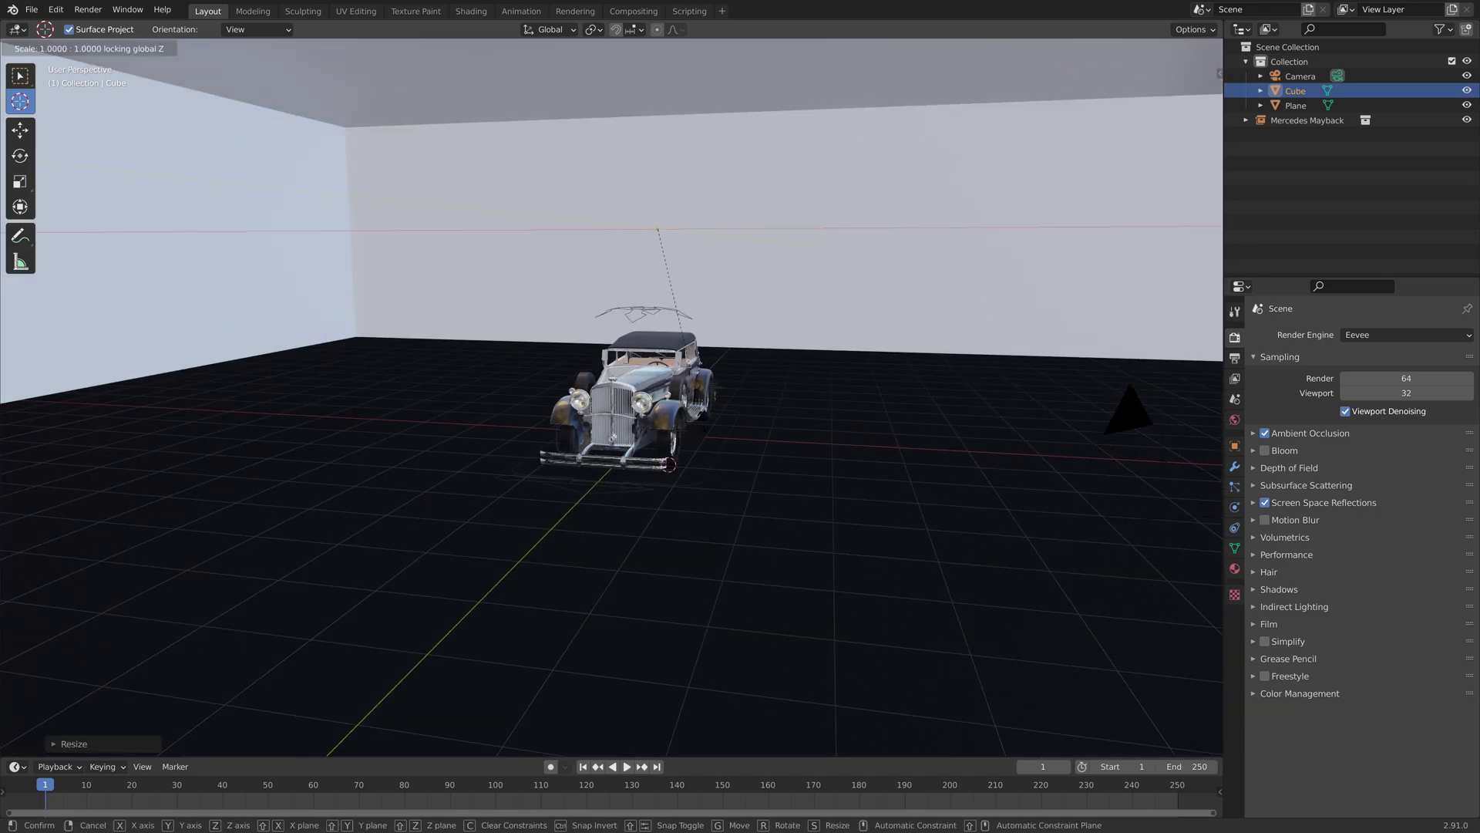
{"action": "left_click", "coordinate": [766, 435]}
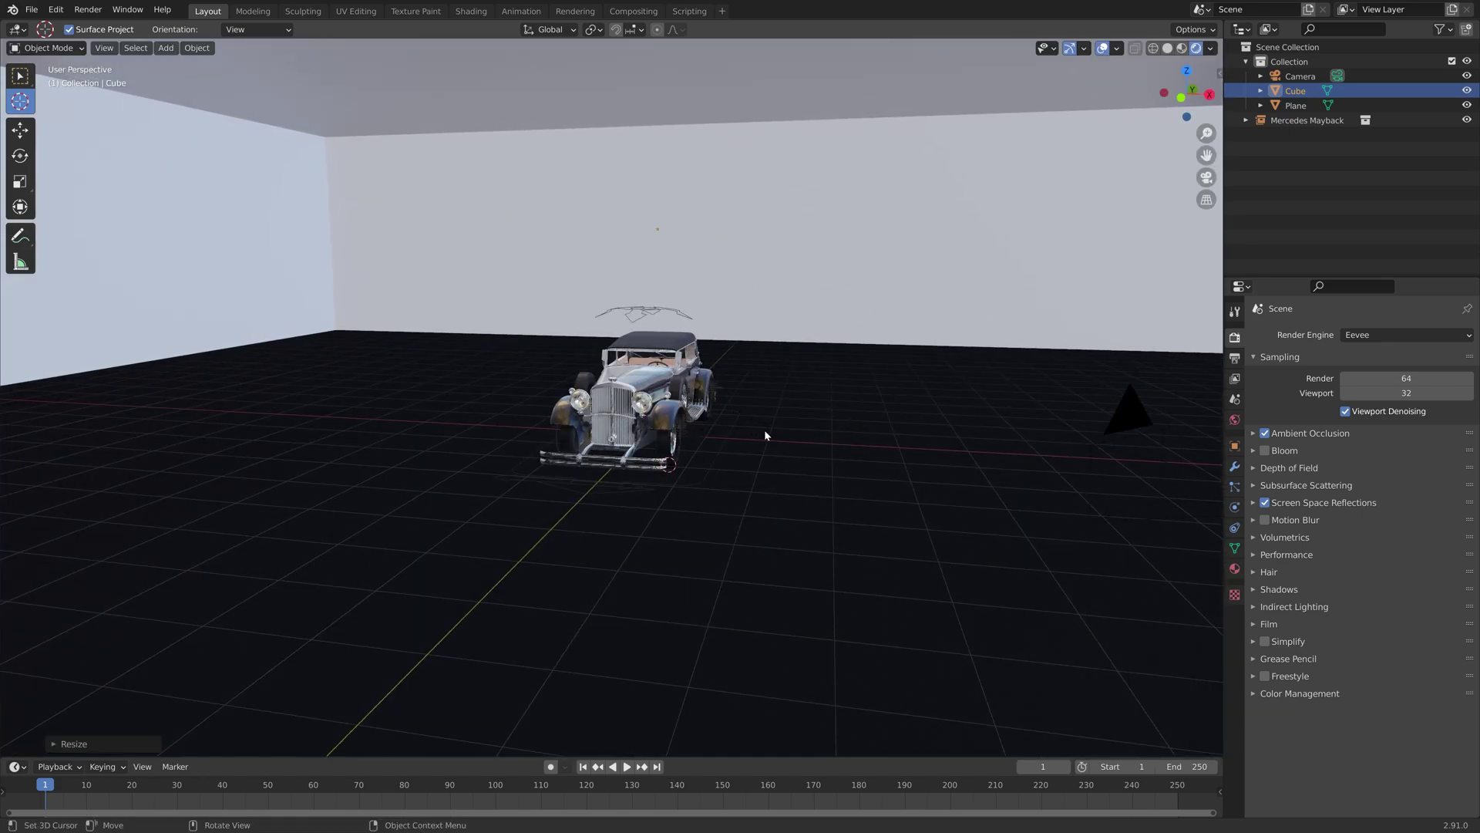
{"action": "key", "text": "s"}
{"action": "key", "text": "z"}
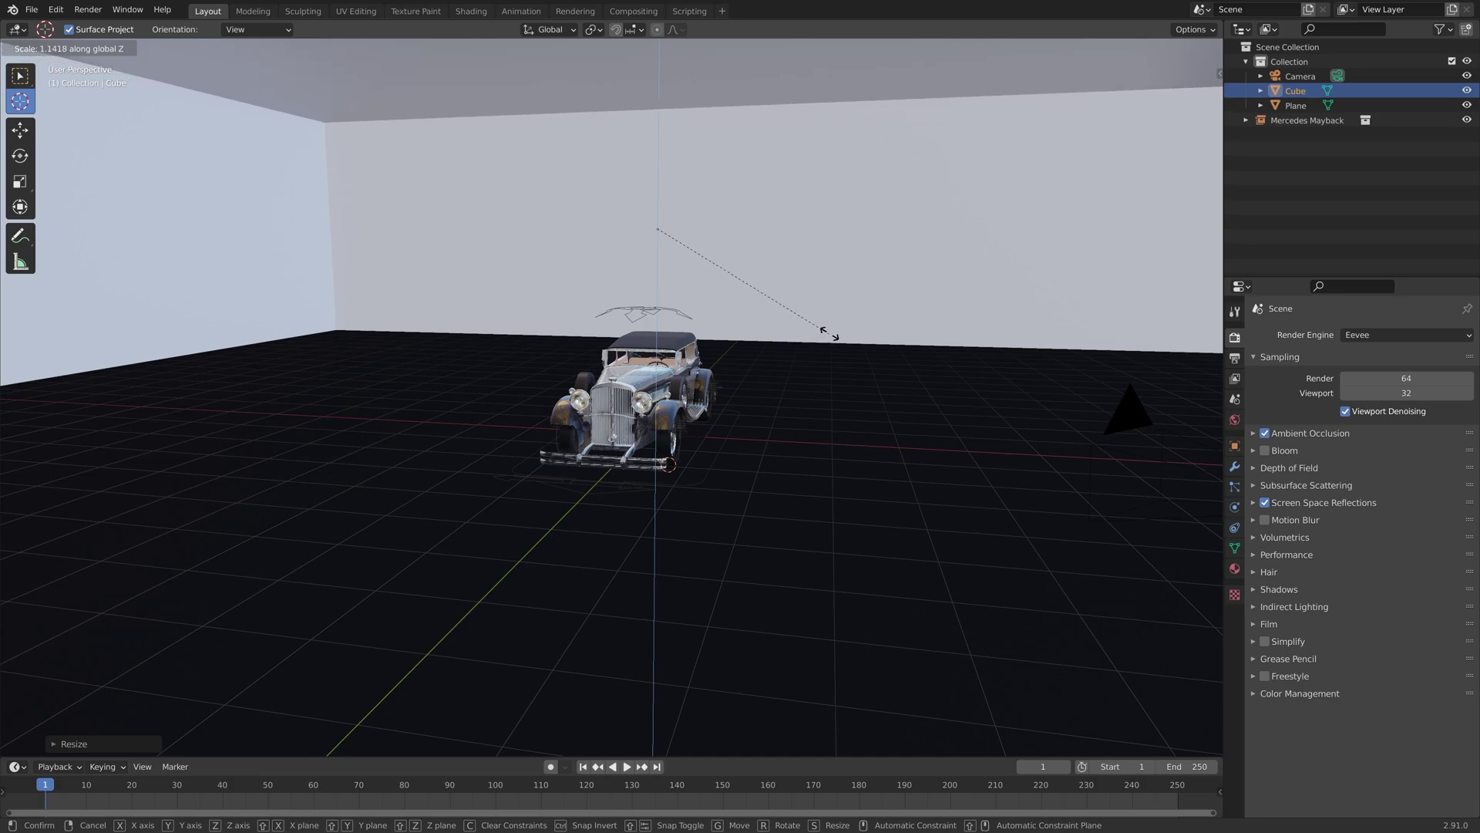
{"action": "left_click", "coordinate": [826, 310]}
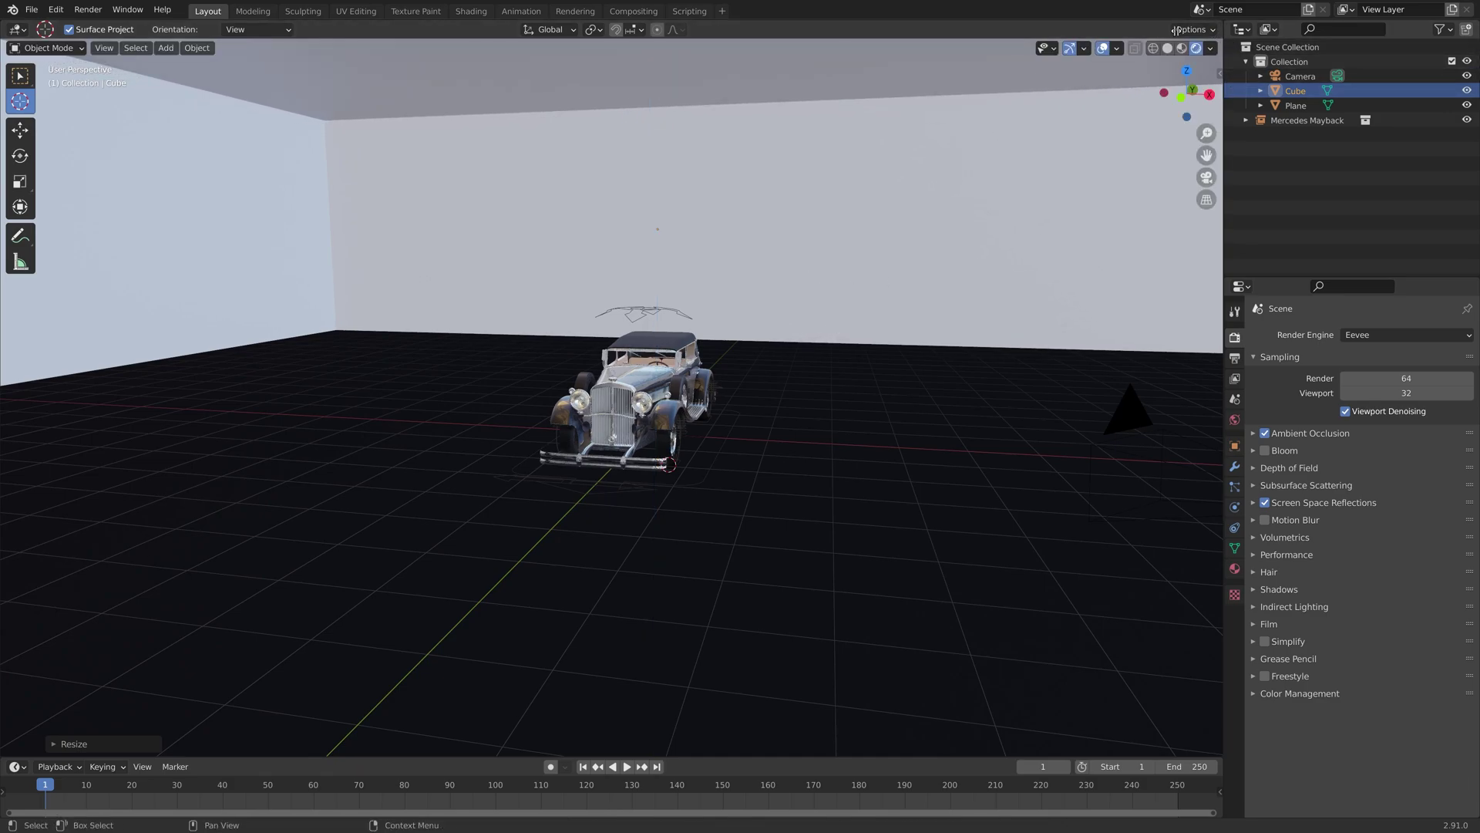
Split the viewport into a Shader Editor on the right and create a new cube material.
{"action": "left_click_drag", "start_coordinate": [1175, 30], "coordinate": [626, 62]}
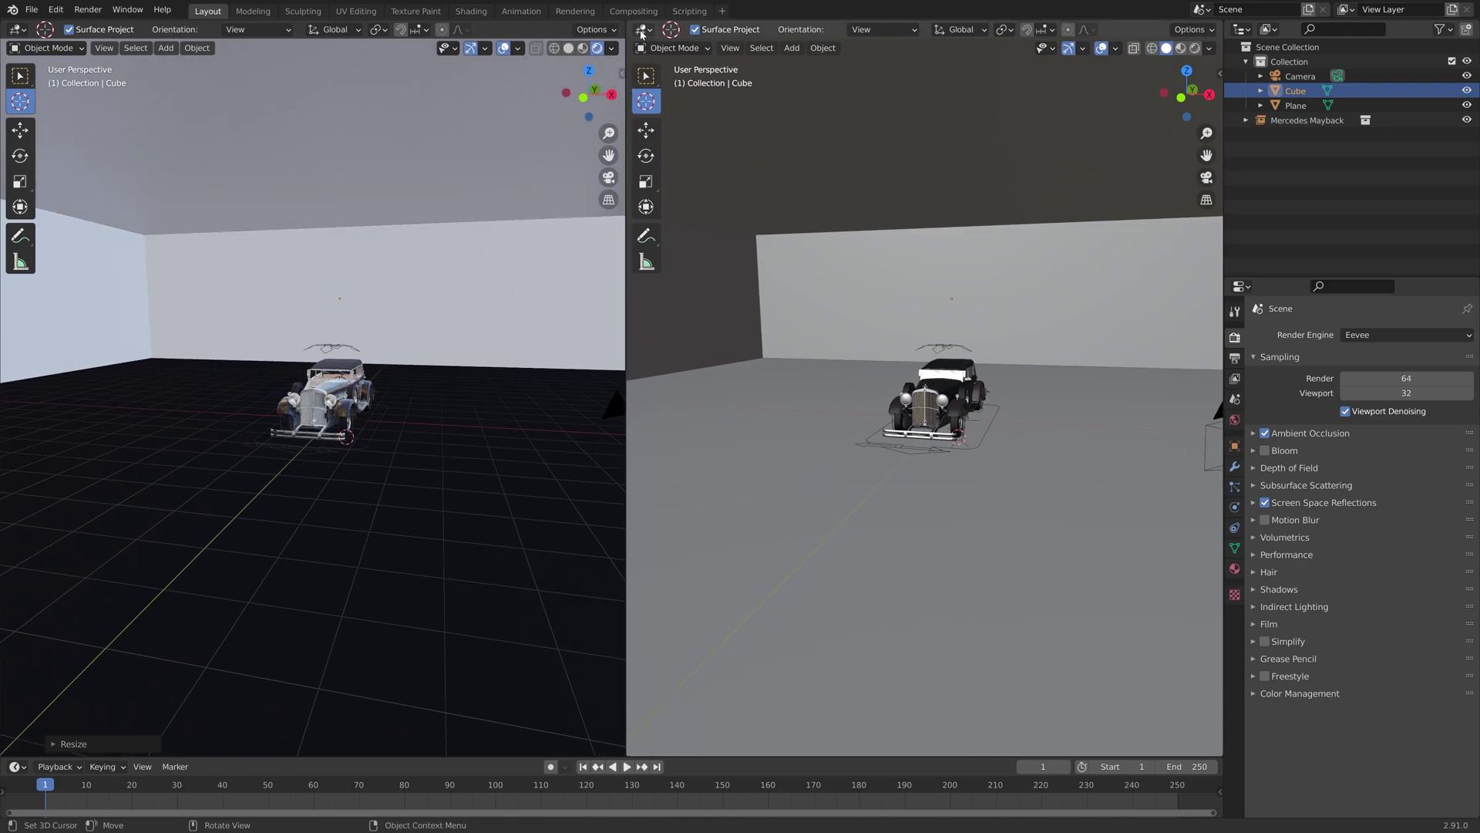
{"action": "left_click", "coordinate": [641, 31]}
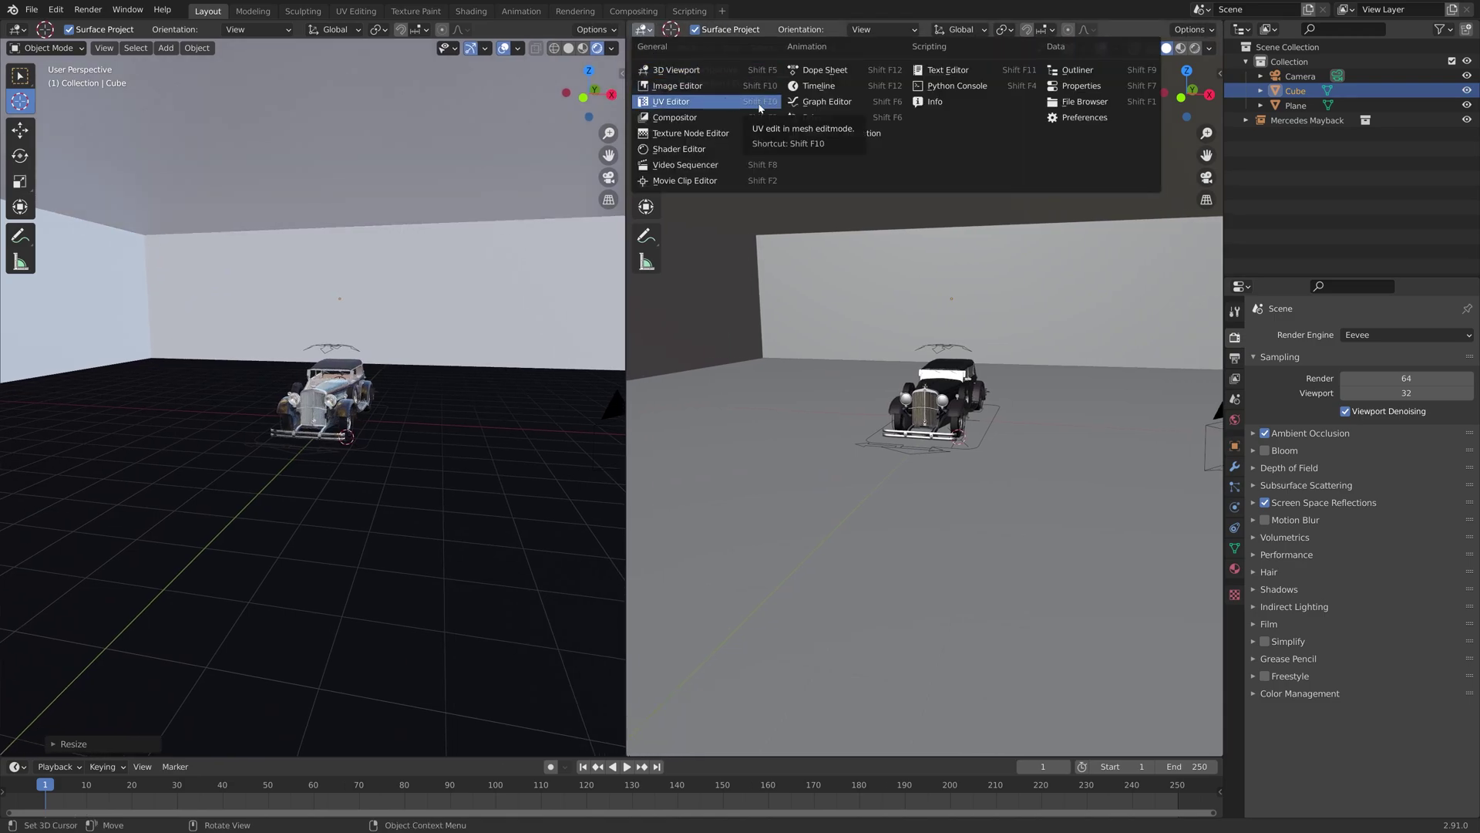
{"action": "left_click", "coordinate": [723, 150]}
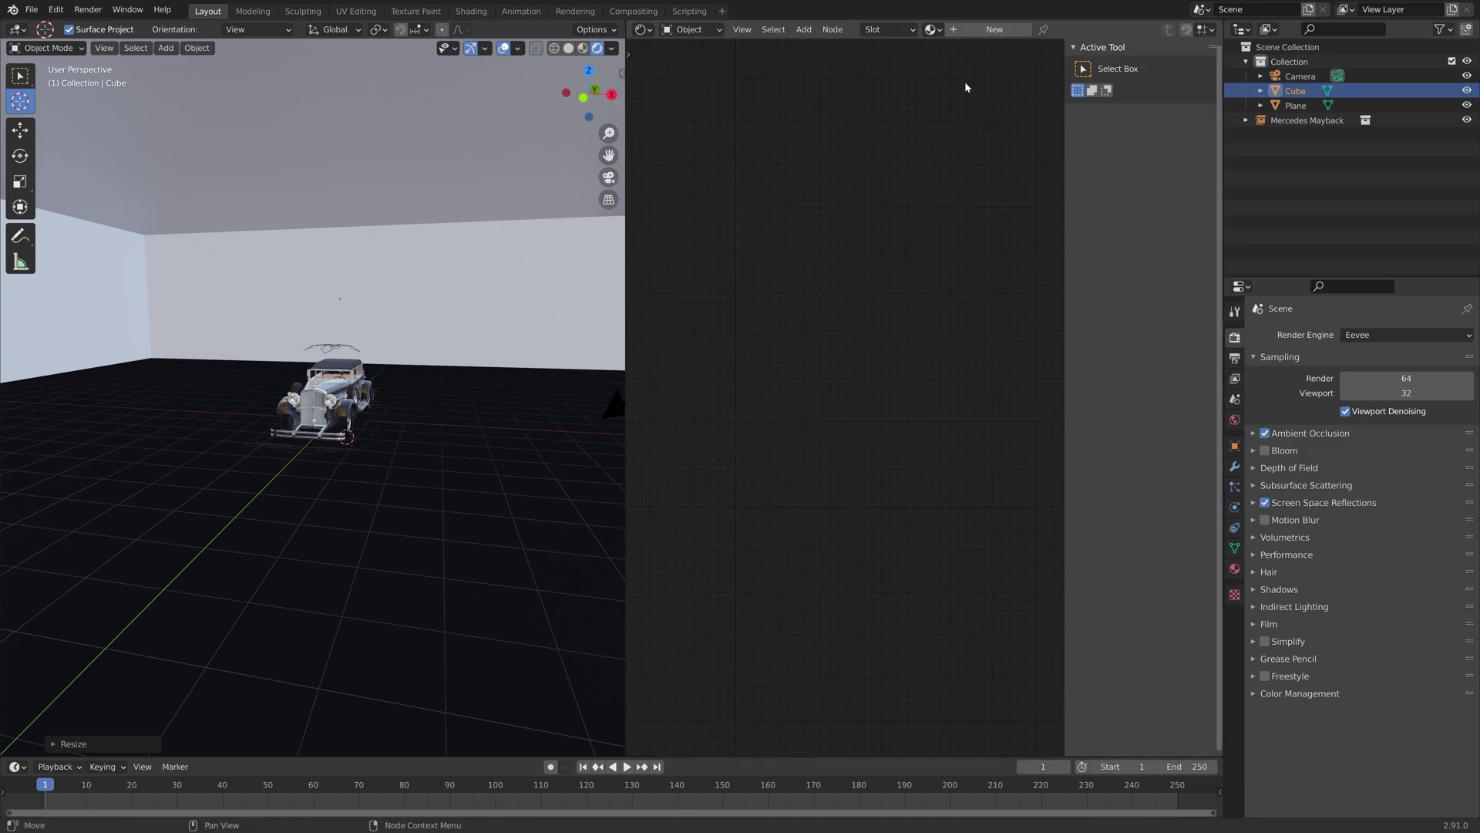
{"action": "left_click", "coordinate": [993, 29]}
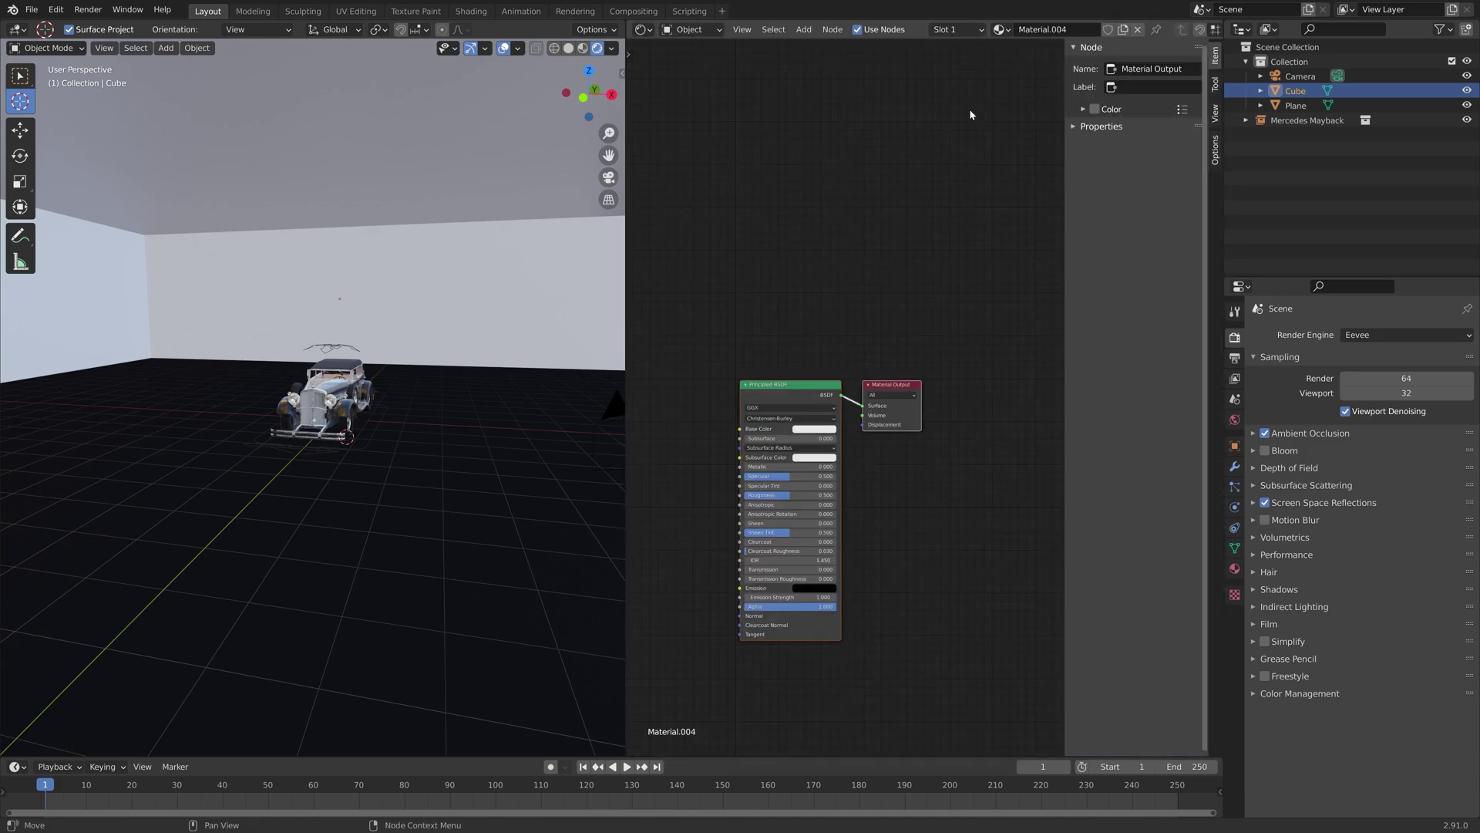
Replace the Principled BSDF with a Principled Volume wired into the output's Volume input.
{"action": "scroll", "coordinate": [784, 334], "scroll_direction": "up", "scroll_amount": 3}
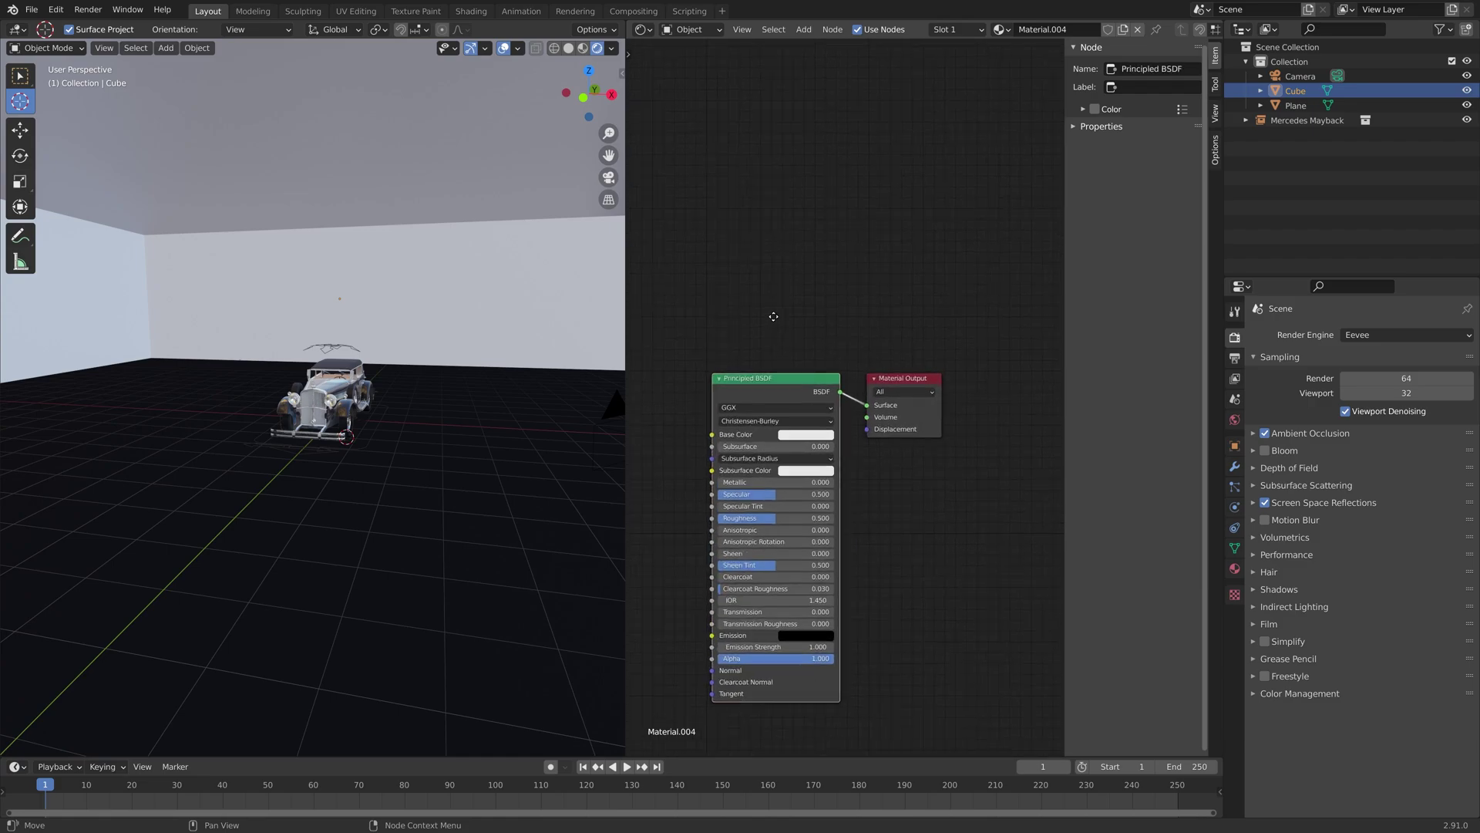
{"action": "middle_click_drag", "start_coordinate": [773, 317], "coordinate": [823, 194]}
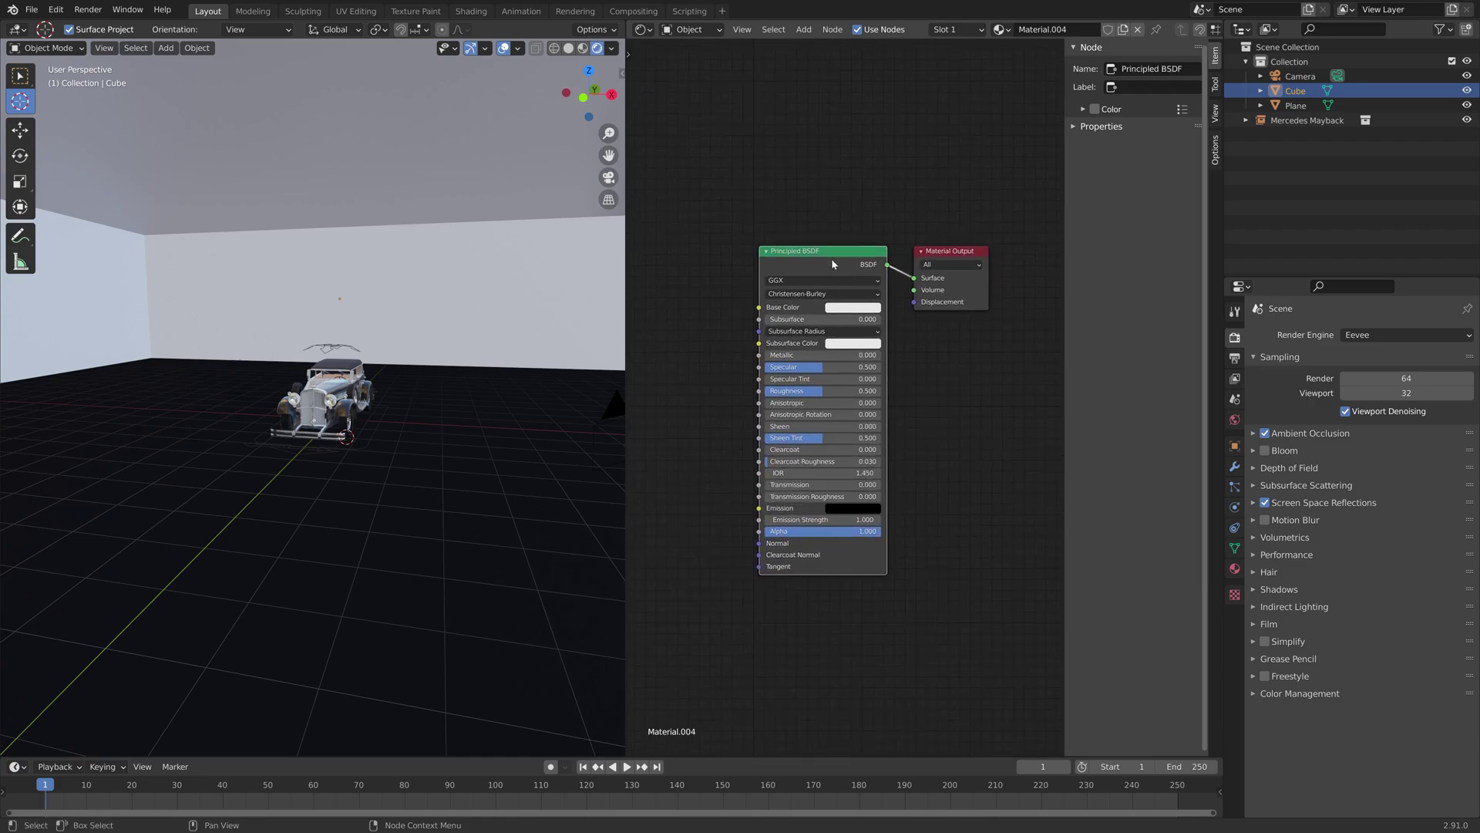
{"action": "key", "text": "x"}
{"action": "key", "text": "shift+a"}
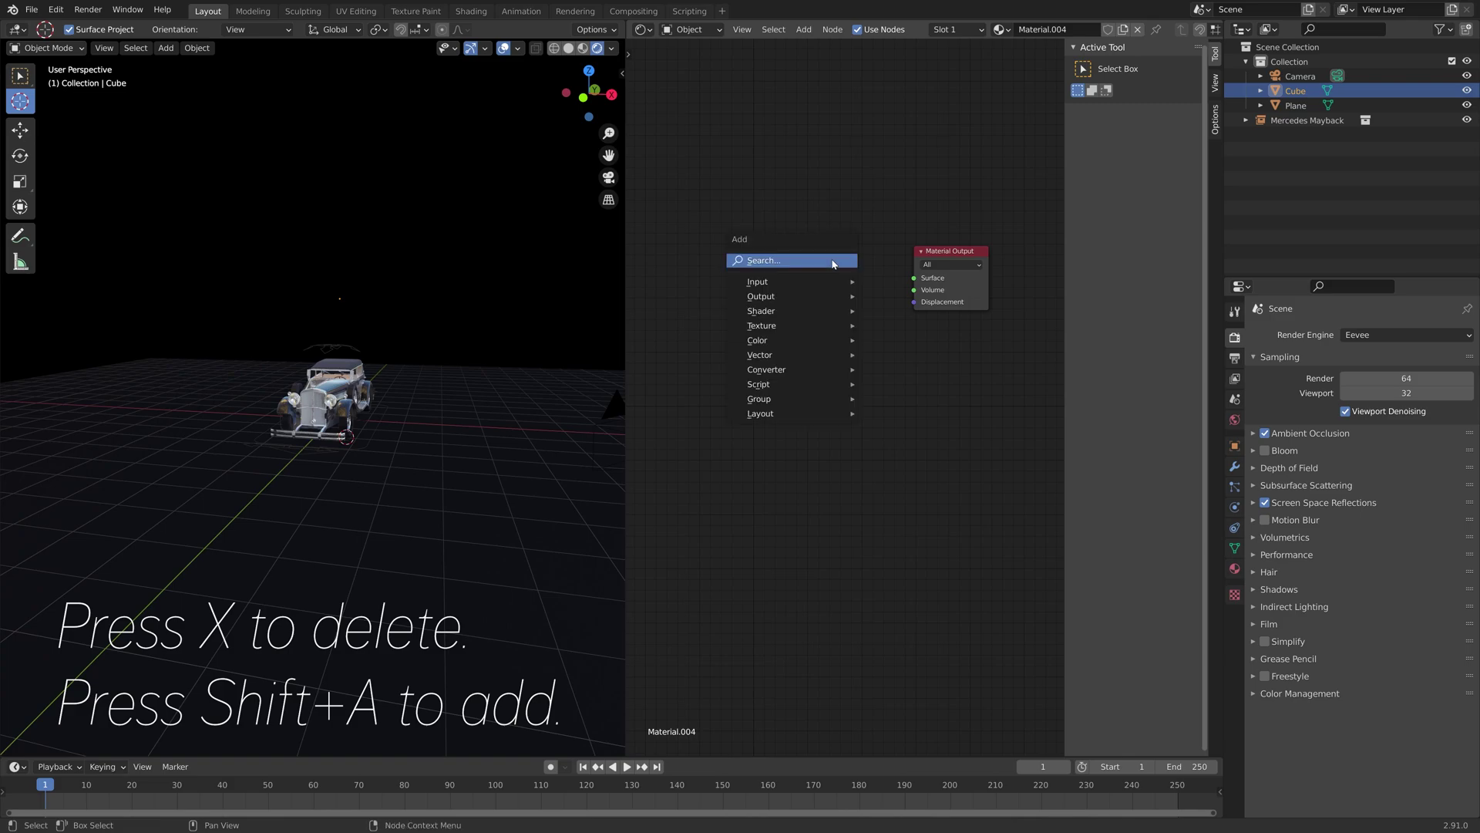
{"action": "left_click", "coordinate": [832, 264]}
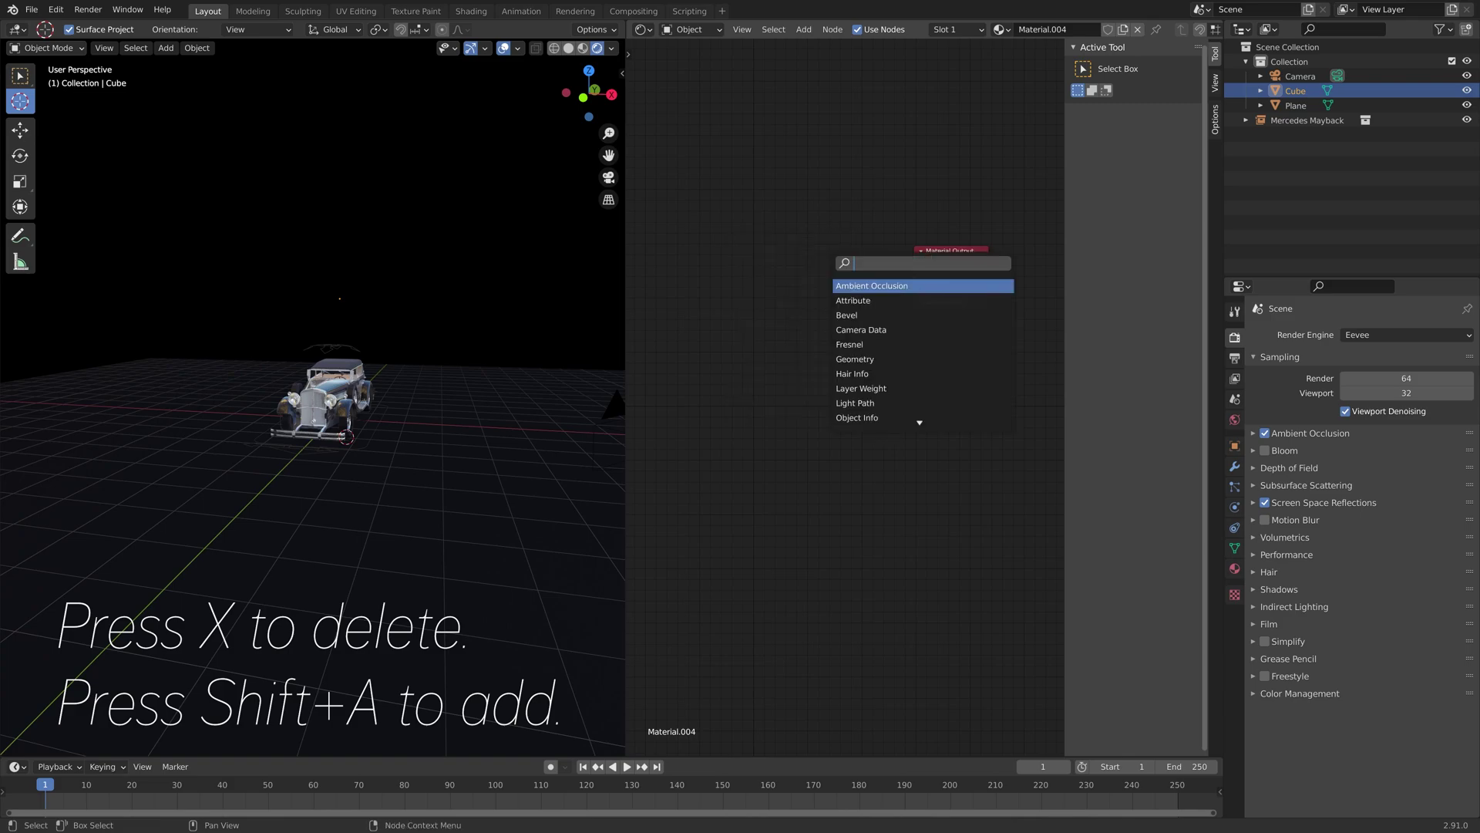
{"action": "type", "text": "pri"}
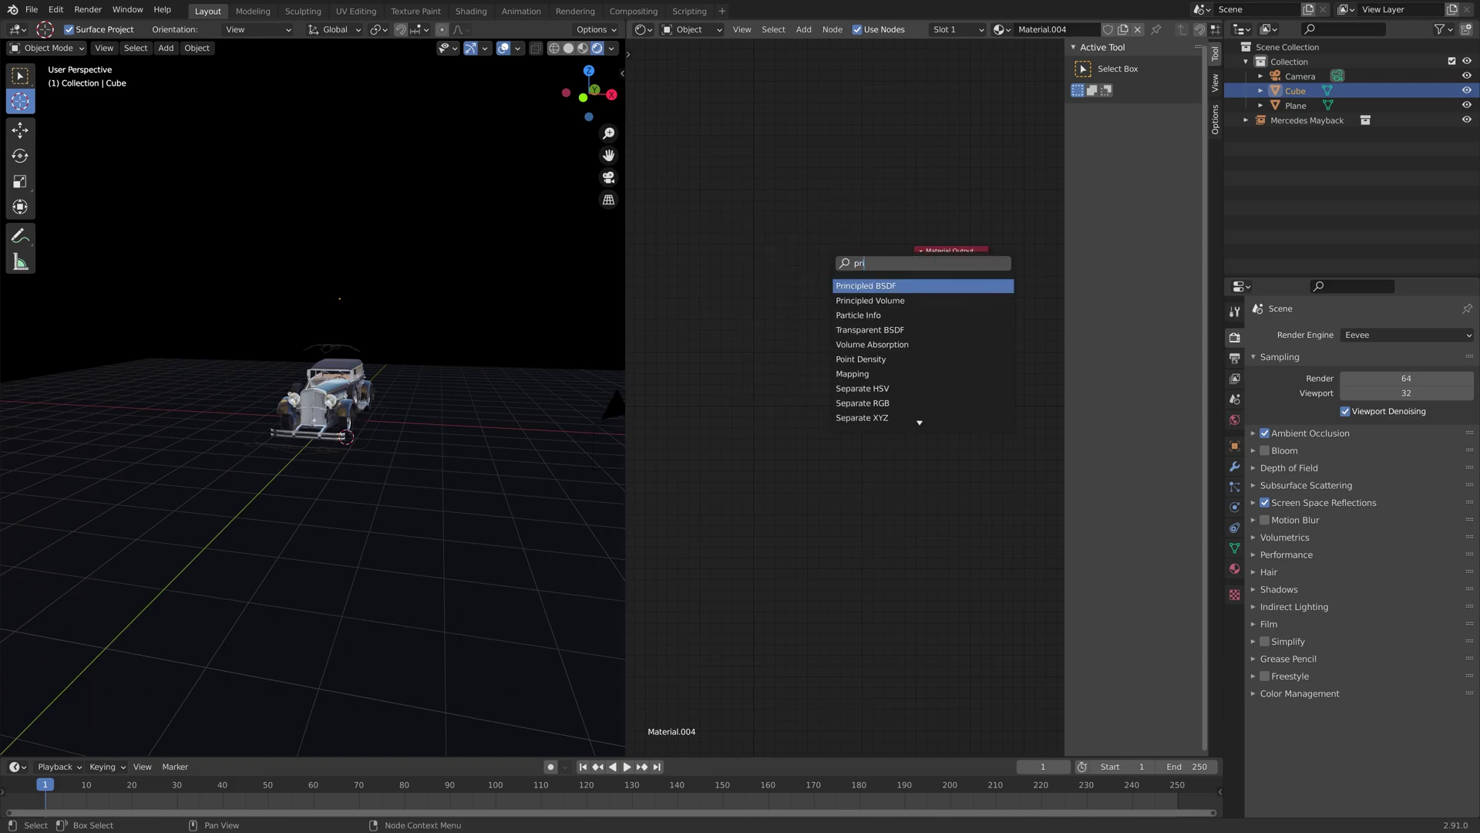
{"action": "key", "text": "Down"}
{"action": "key", "text": "Return"}
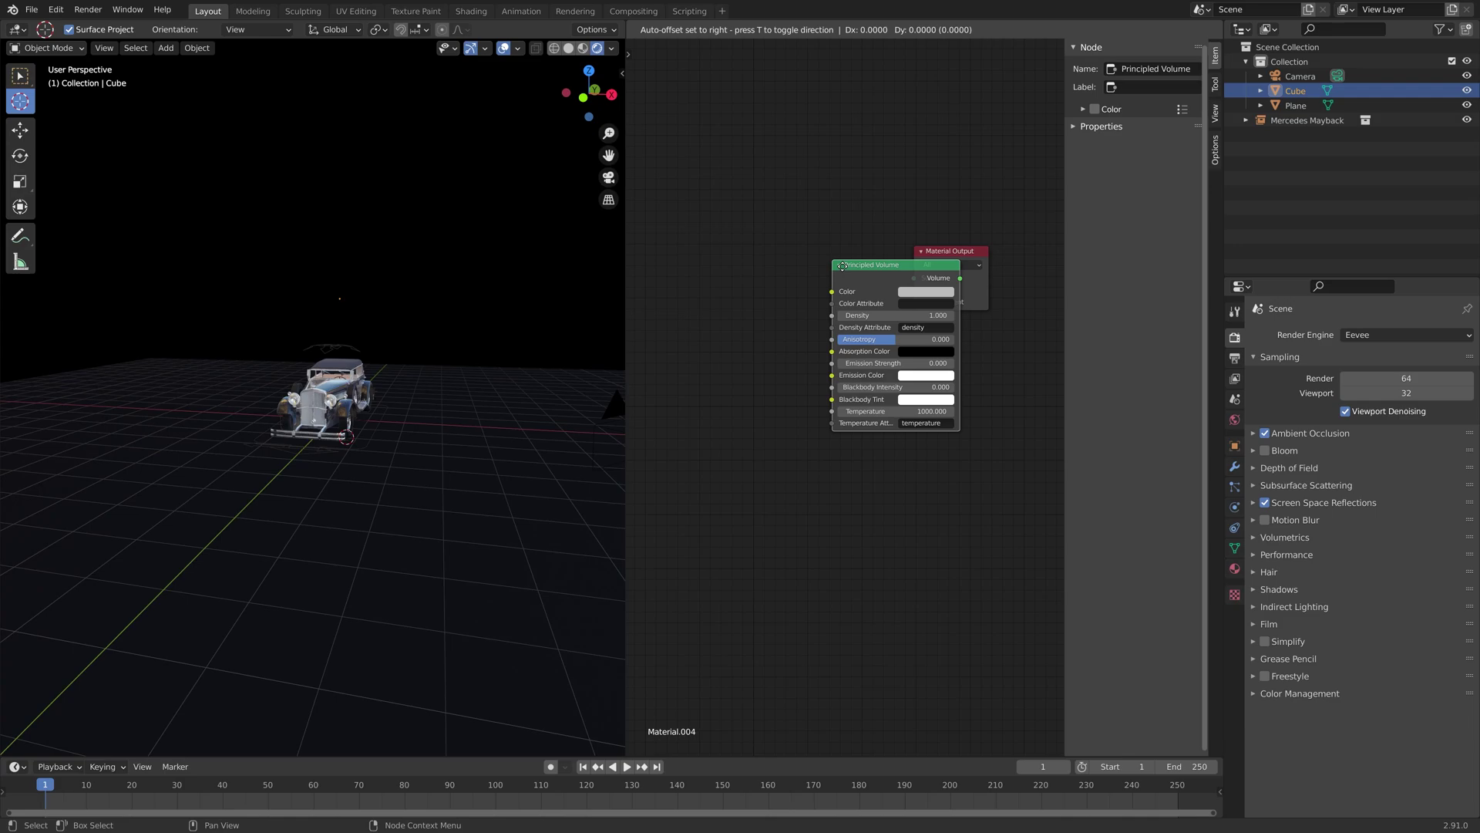
{"action": "left_click", "coordinate": [742, 242]}
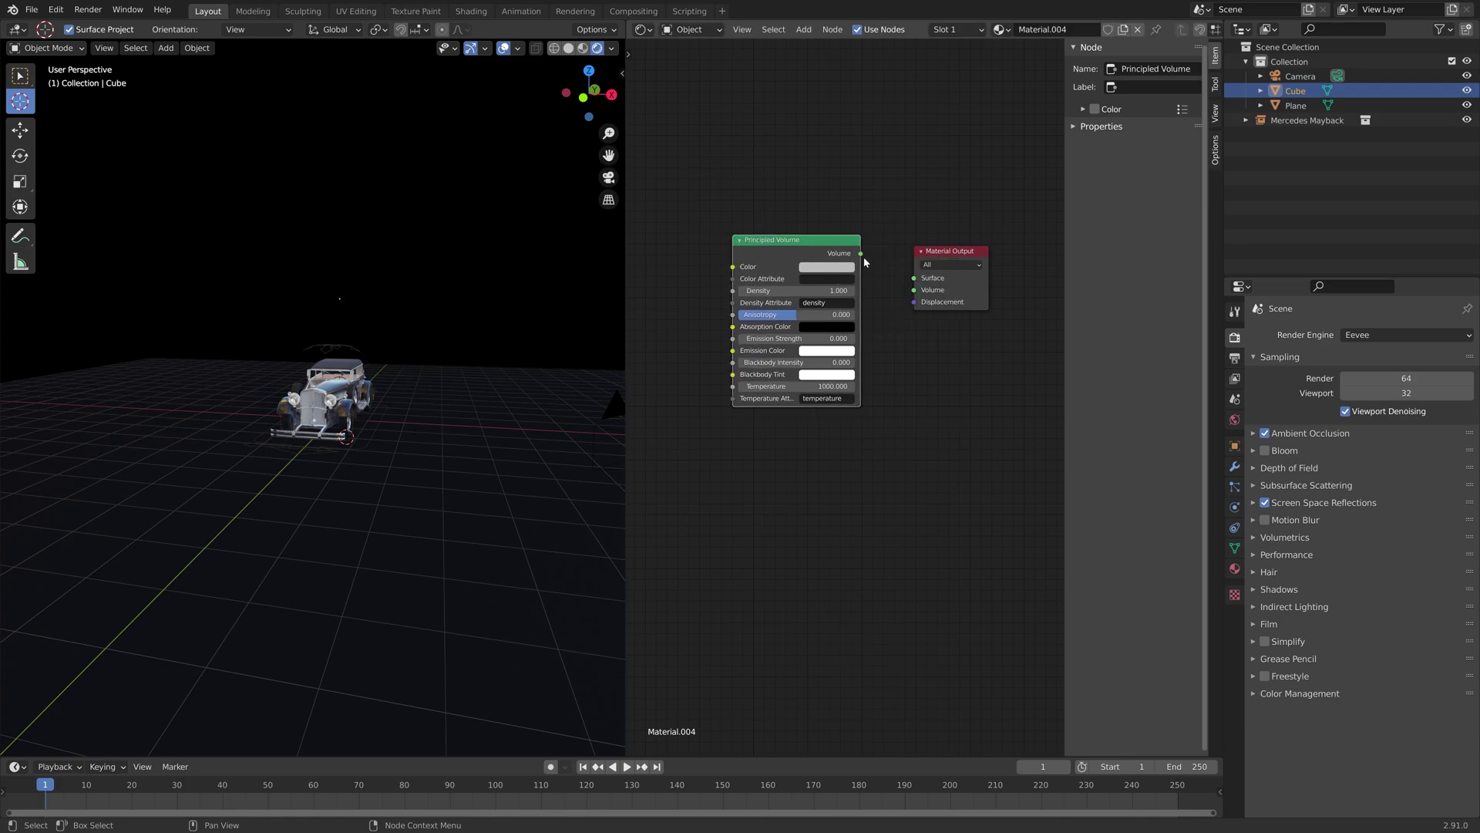
{"action": "left_click_drag", "start_coordinate": [918, 297], "coordinate": [915, 293]}
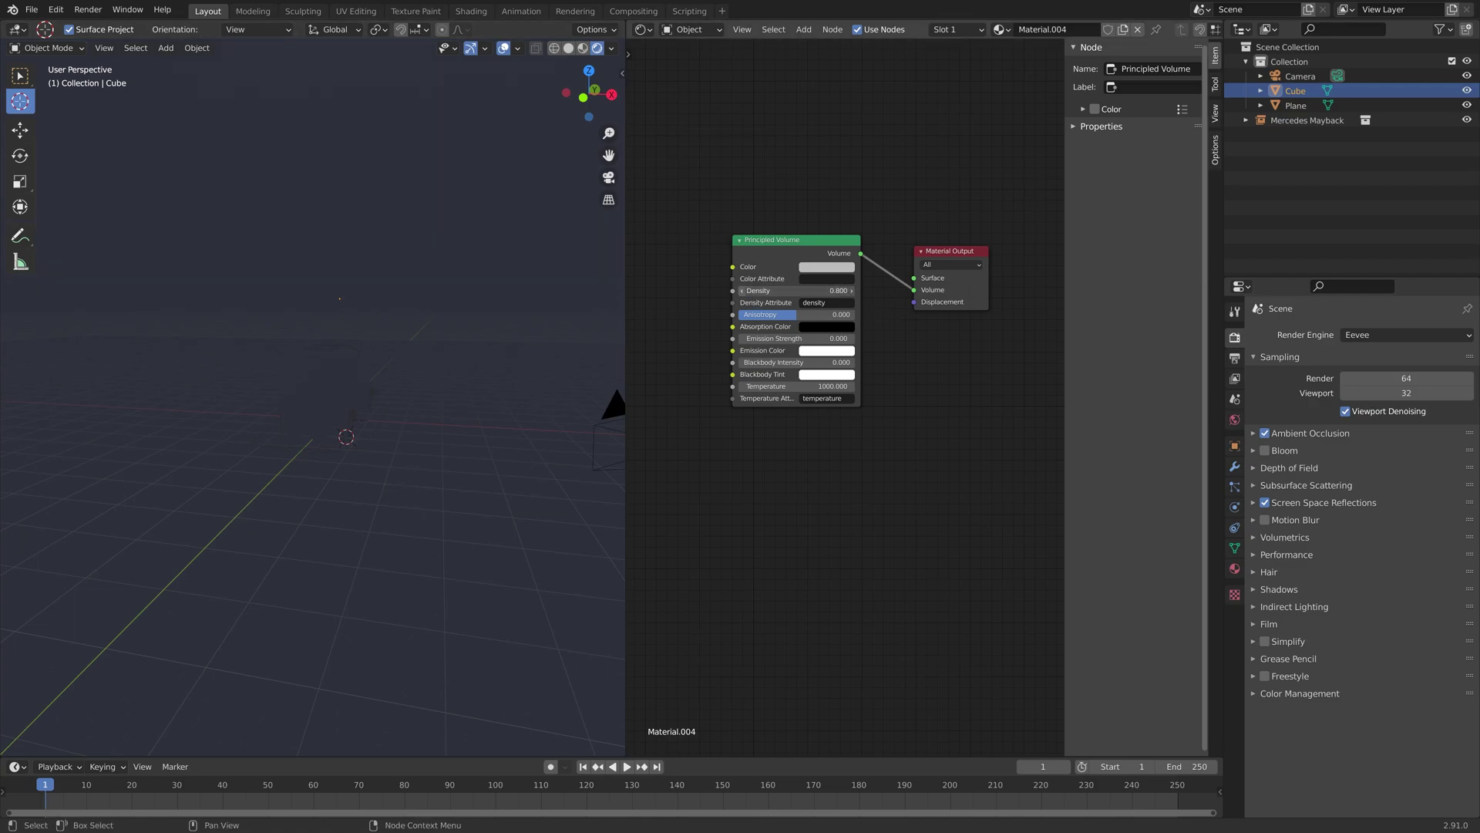
Thin the fog Density to 0.100, then bring it back up to 0.300.
{"action": "left_click", "coordinate": [744, 291]}
{"action": "left_click", "coordinate": [744, 291]}
{"action": "left_click", "coordinate": [744, 291]}
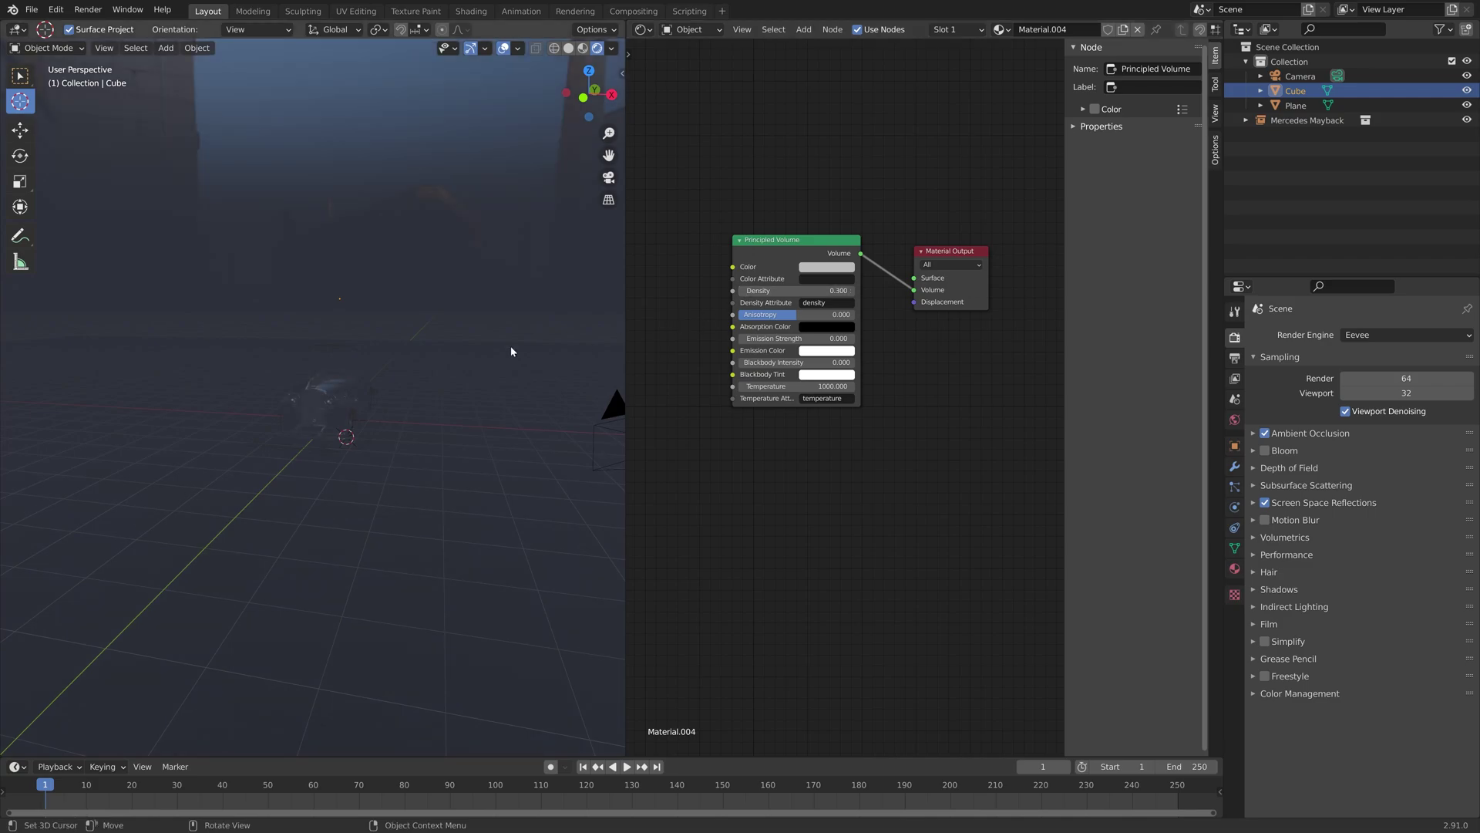
{"action": "mouse_move", "coordinate": [511, 345]}
{"action": "middle_mouse_down"}
{"action": "mouse_move", "coordinate": [450, 367]}
{"action": "mouse_move", "coordinate": [503, 356]}
{"action": "middle_mouse_up"}
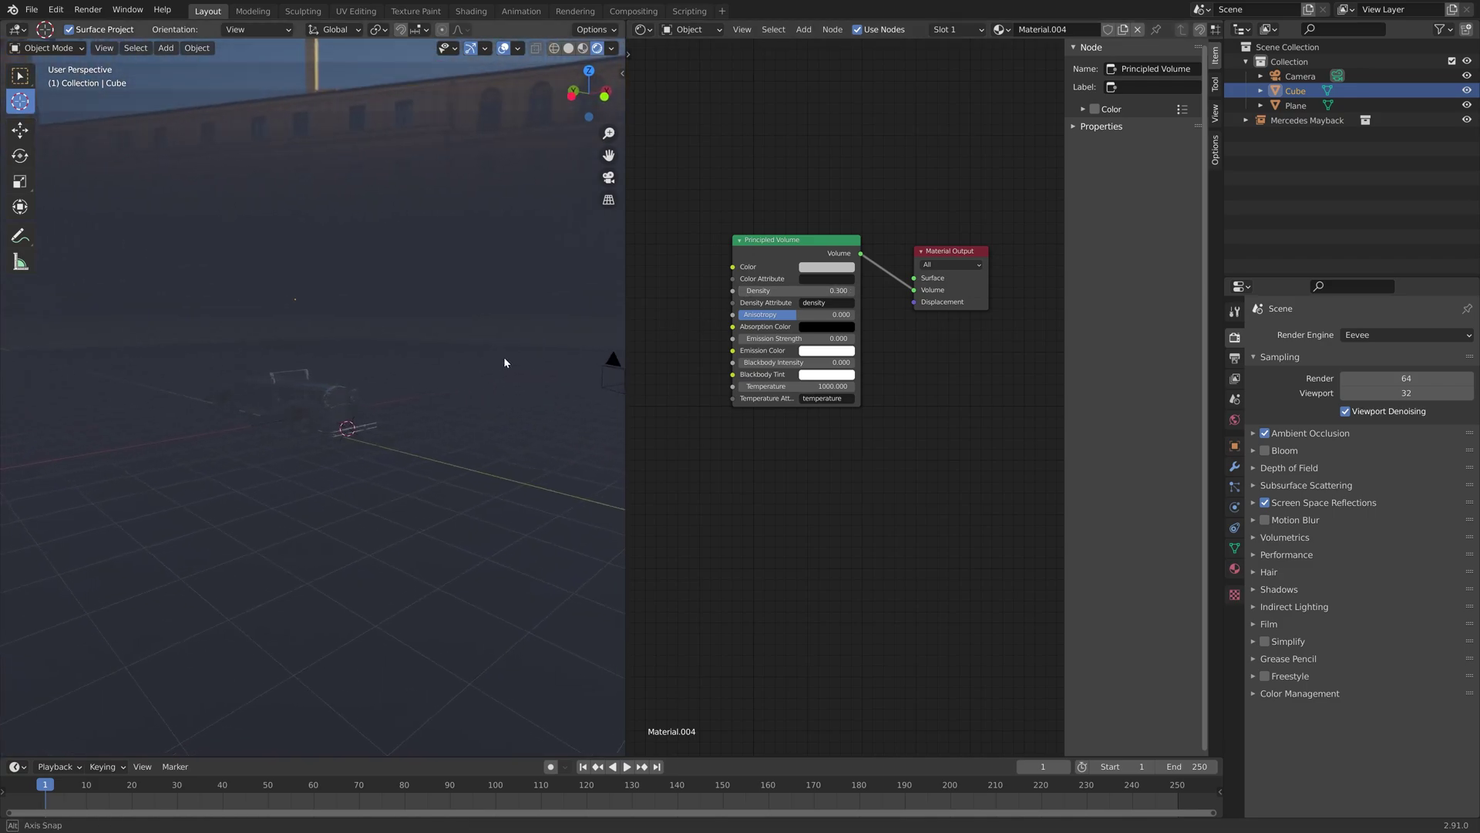
{"action": "left_click", "coordinate": [740, 292]}
{"action": "left_click", "coordinate": [740, 292]}
{"action": "left_click", "coordinate": [853, 292]}
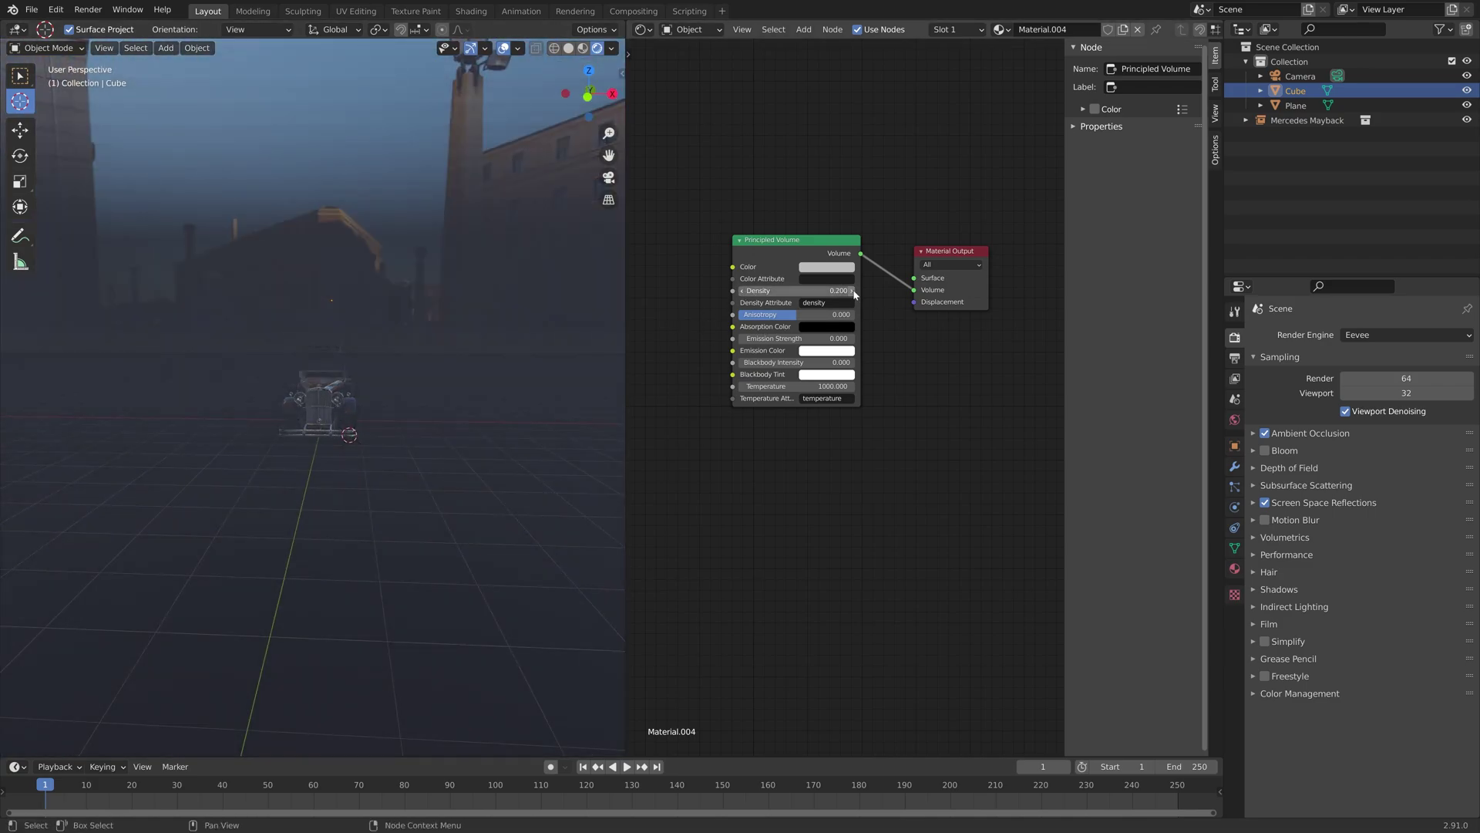
{"action": "left_click", "coordinate": [852, 290]}
Darken the fog colour's value from 0.409 to 0.319.
{"action": "left_click", "coordinate": [841, 266]}
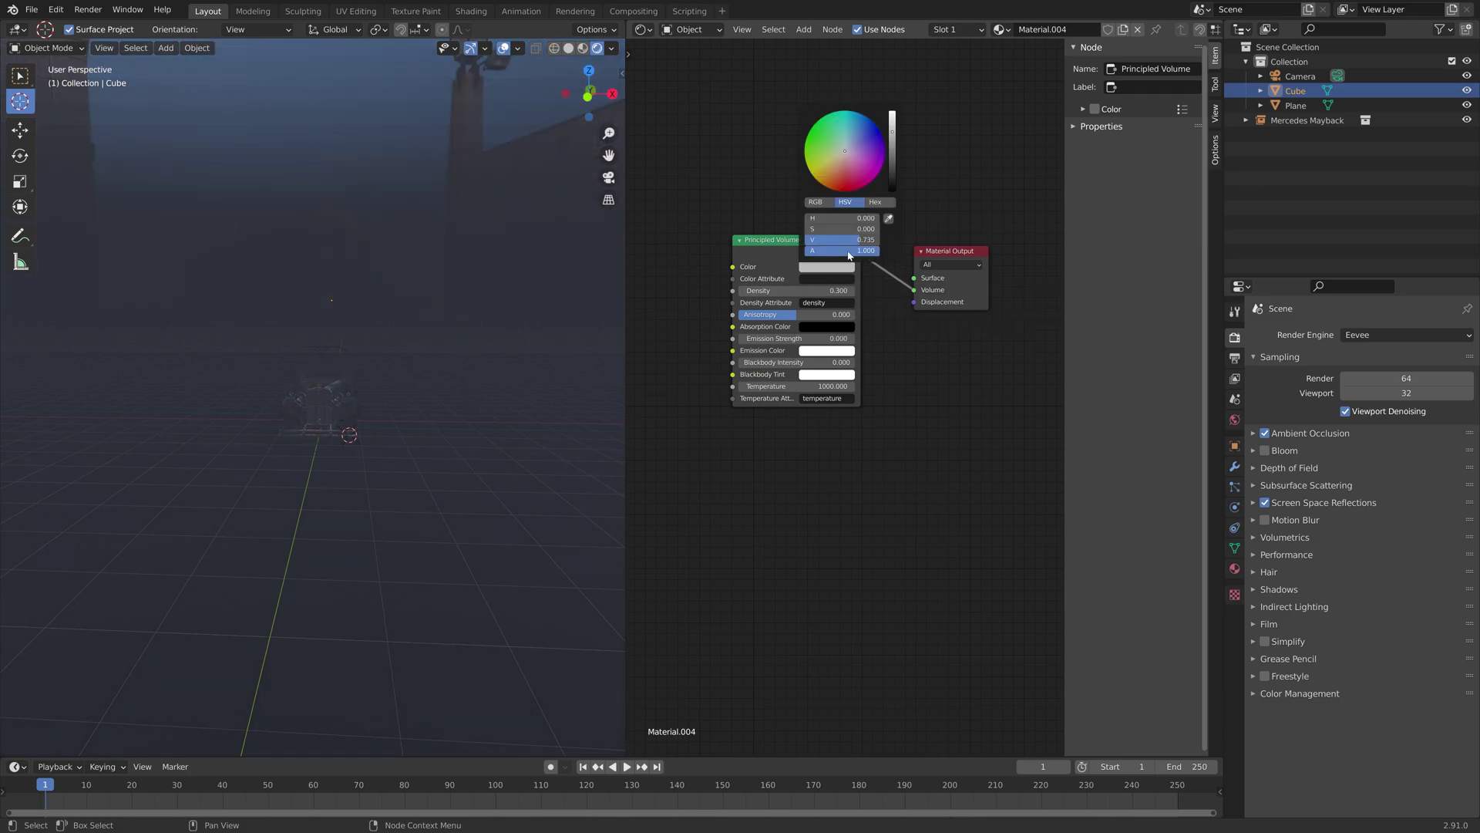
{"action": "left_click", "coordinate": [893, 161]}
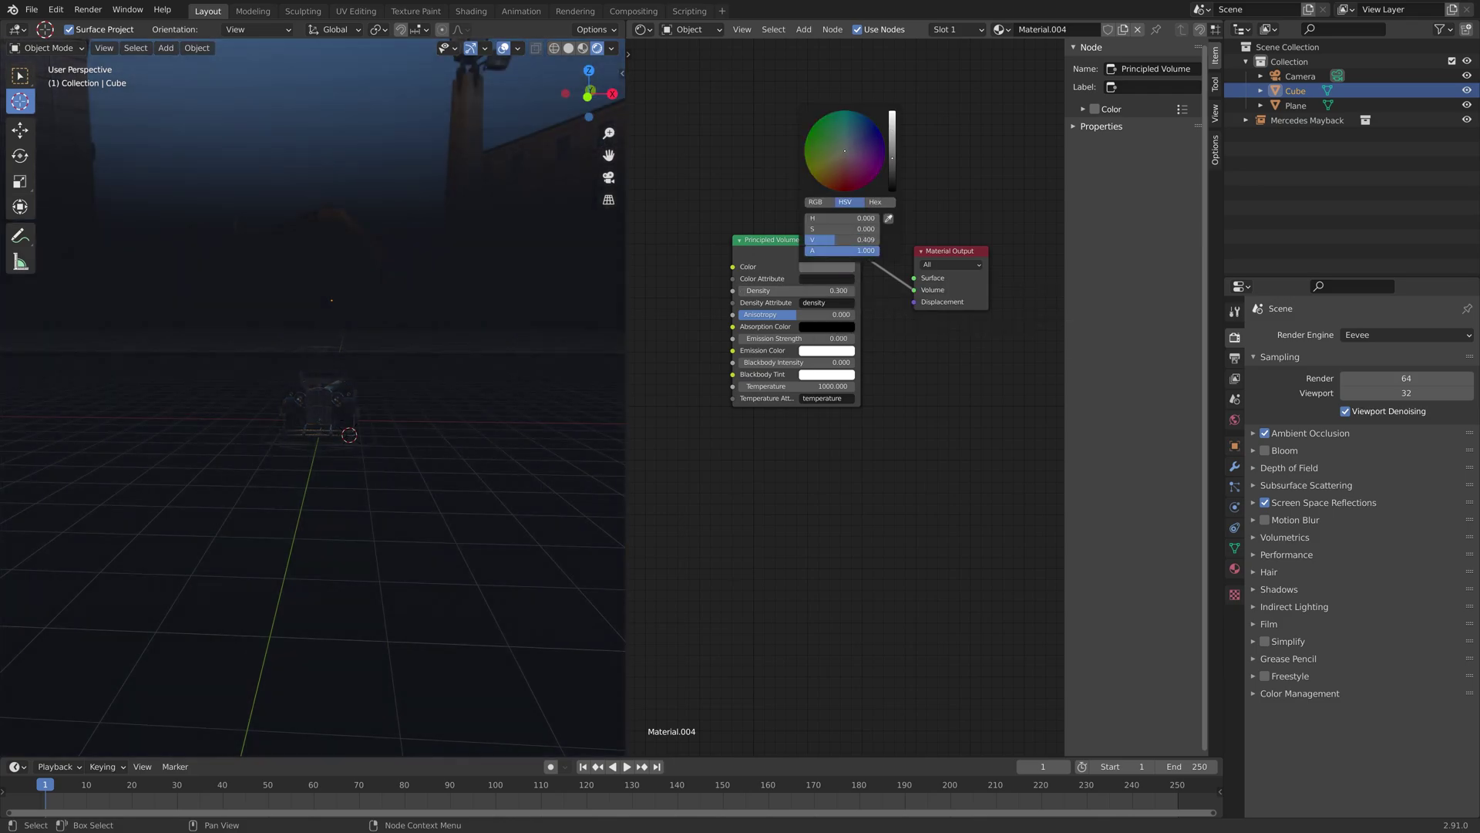
{"action": "left_click_drag", "start_coordinate": [892, 158], "coordinate": [891, 165]}
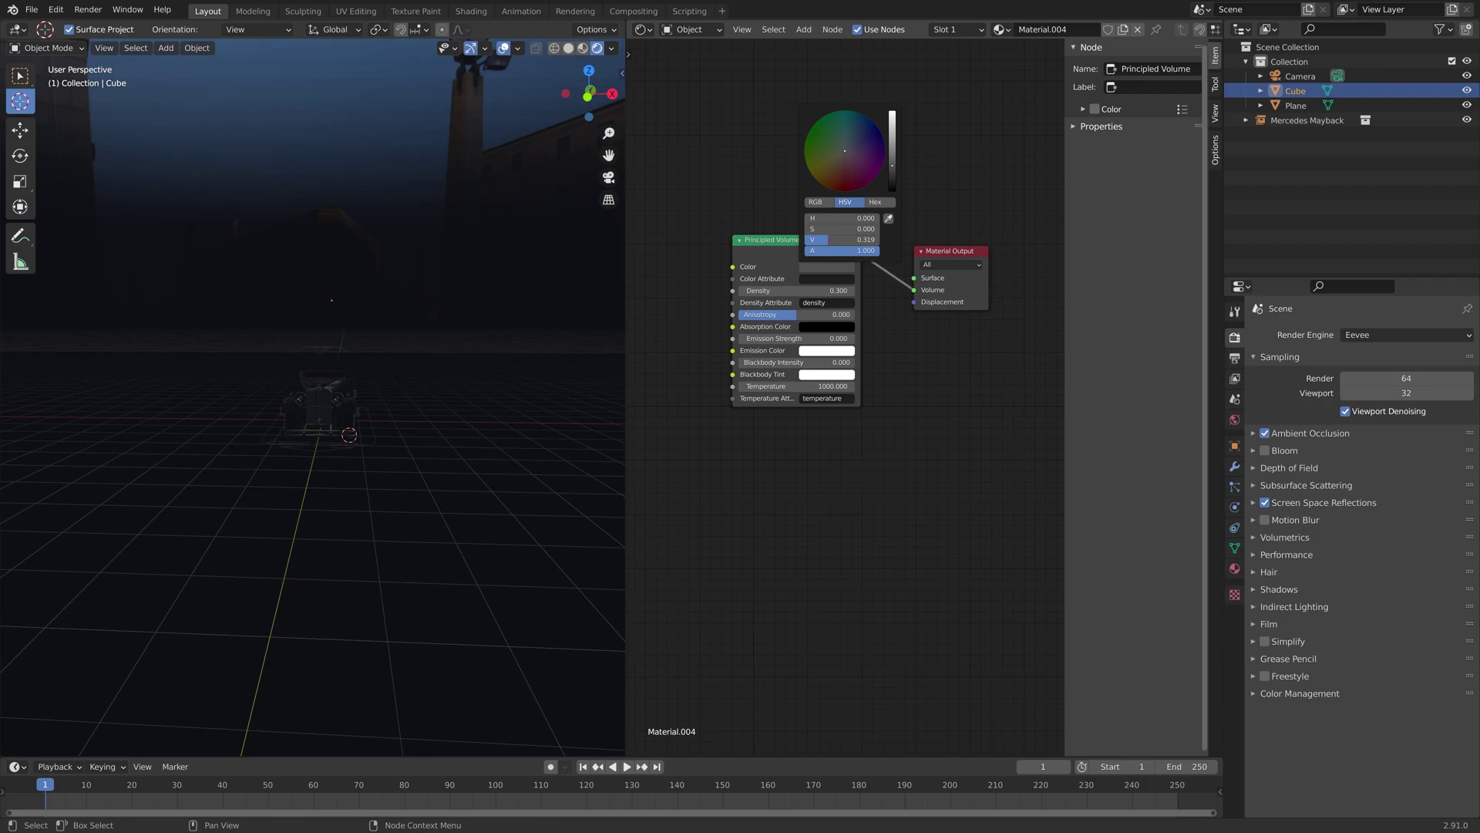
{"action": "scroll", "coordinate": [224, 442], "scroll_direction": "up", "scroll_amount": 7}
{"action": "middle_click_drag", "start_coordinate": [228, 445], "coordinate": [229, 450]}
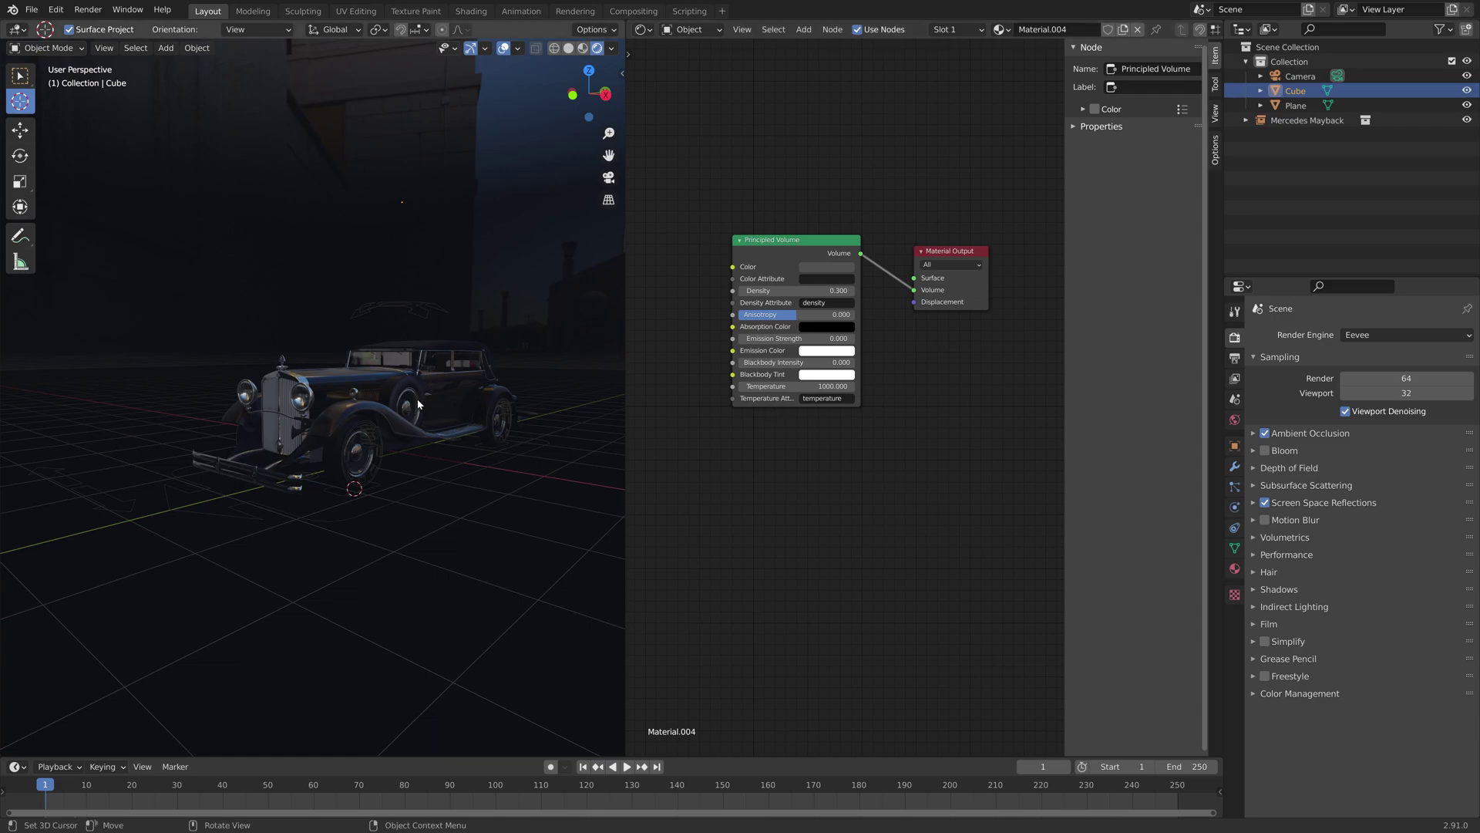
Raise the fog density to 0.400 and add a spot light.
{"action": "left_click", "coordinate": [852, 291]}
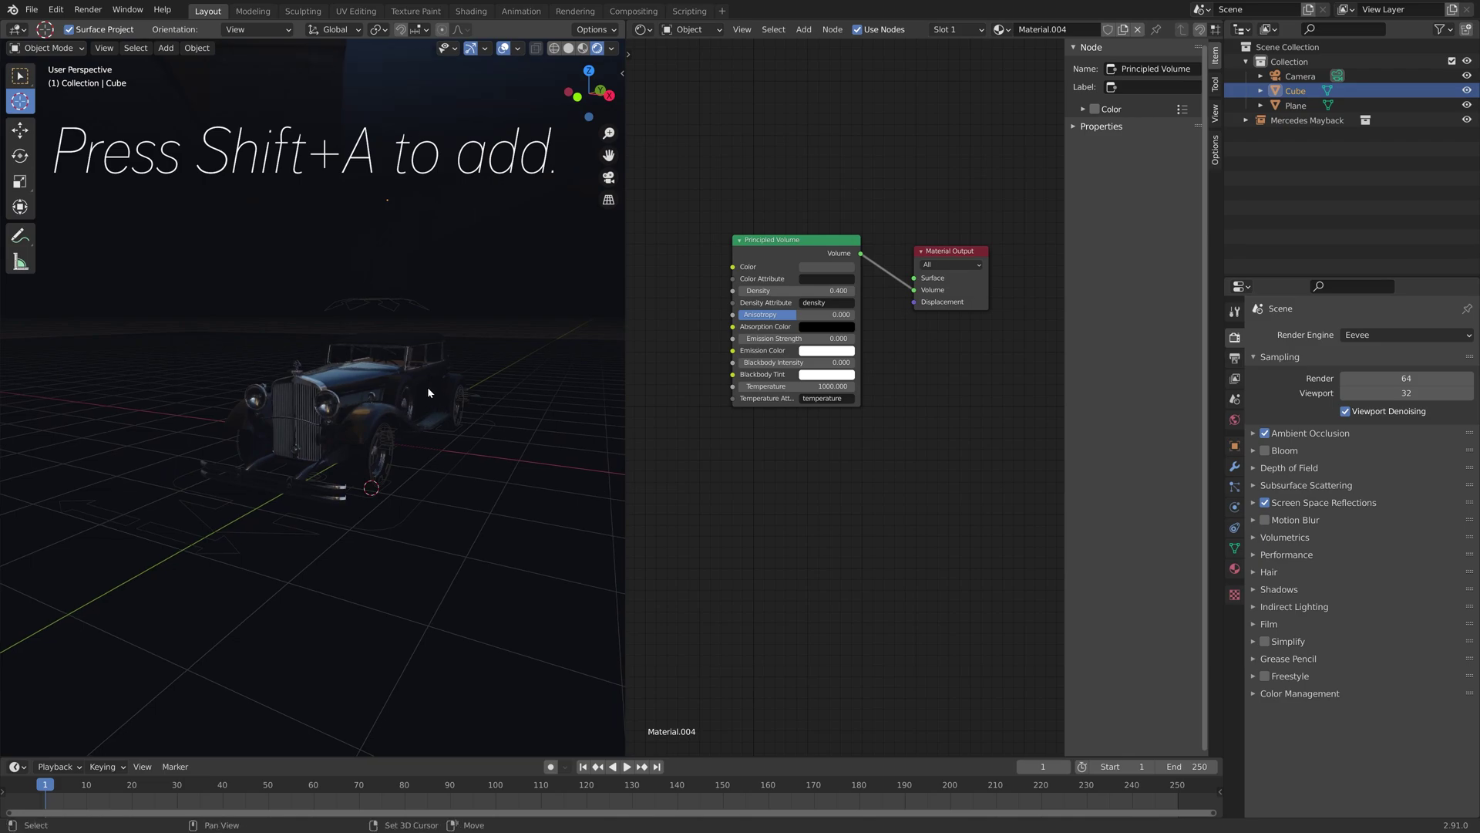
{"action": "key", "text": "shift+a"}
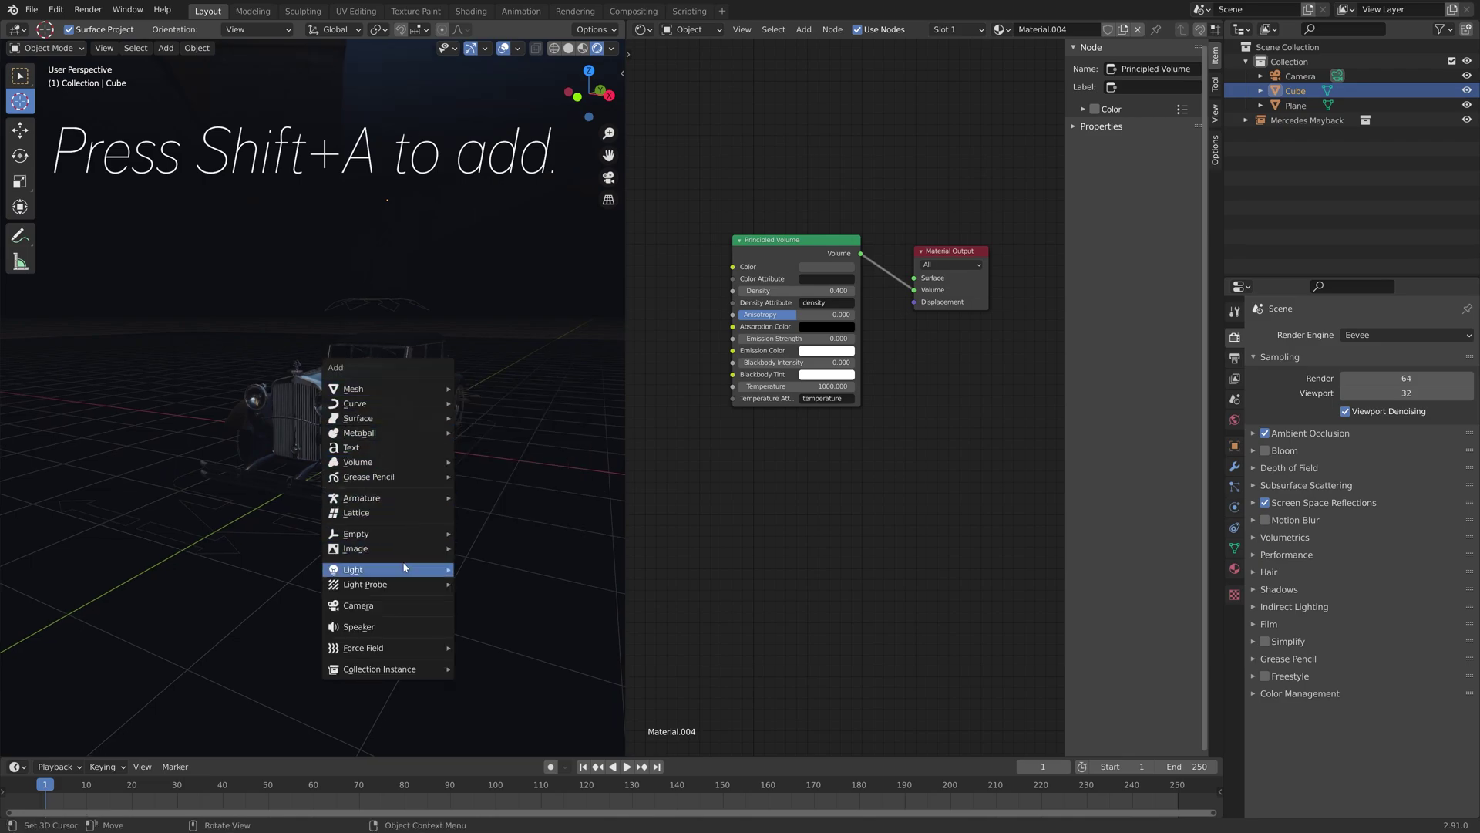
{"action": "mouse_move", "coordinate": [432, 570]}
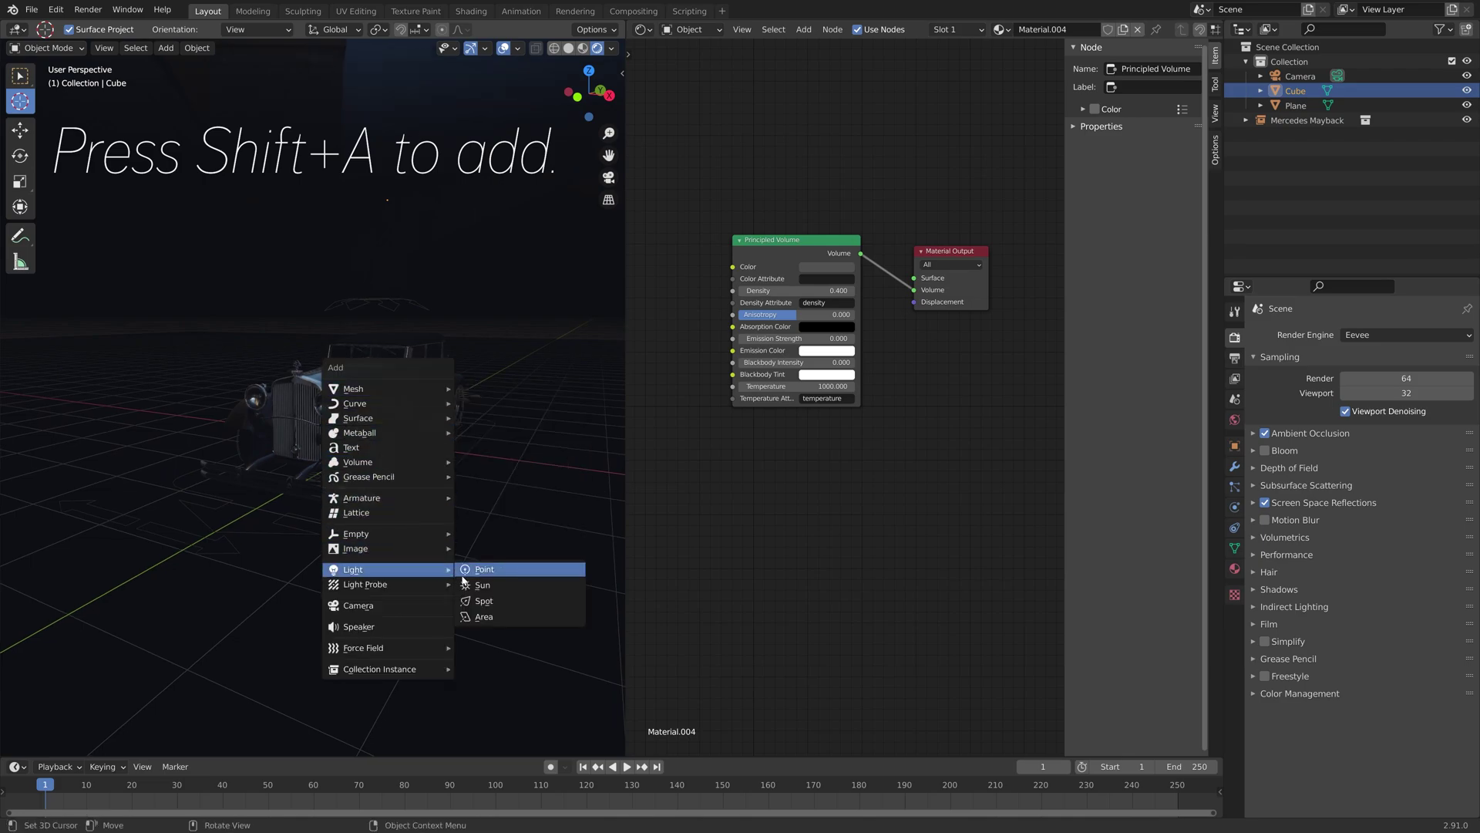
{"action": "left_click", "coordinate": [493, 603]}
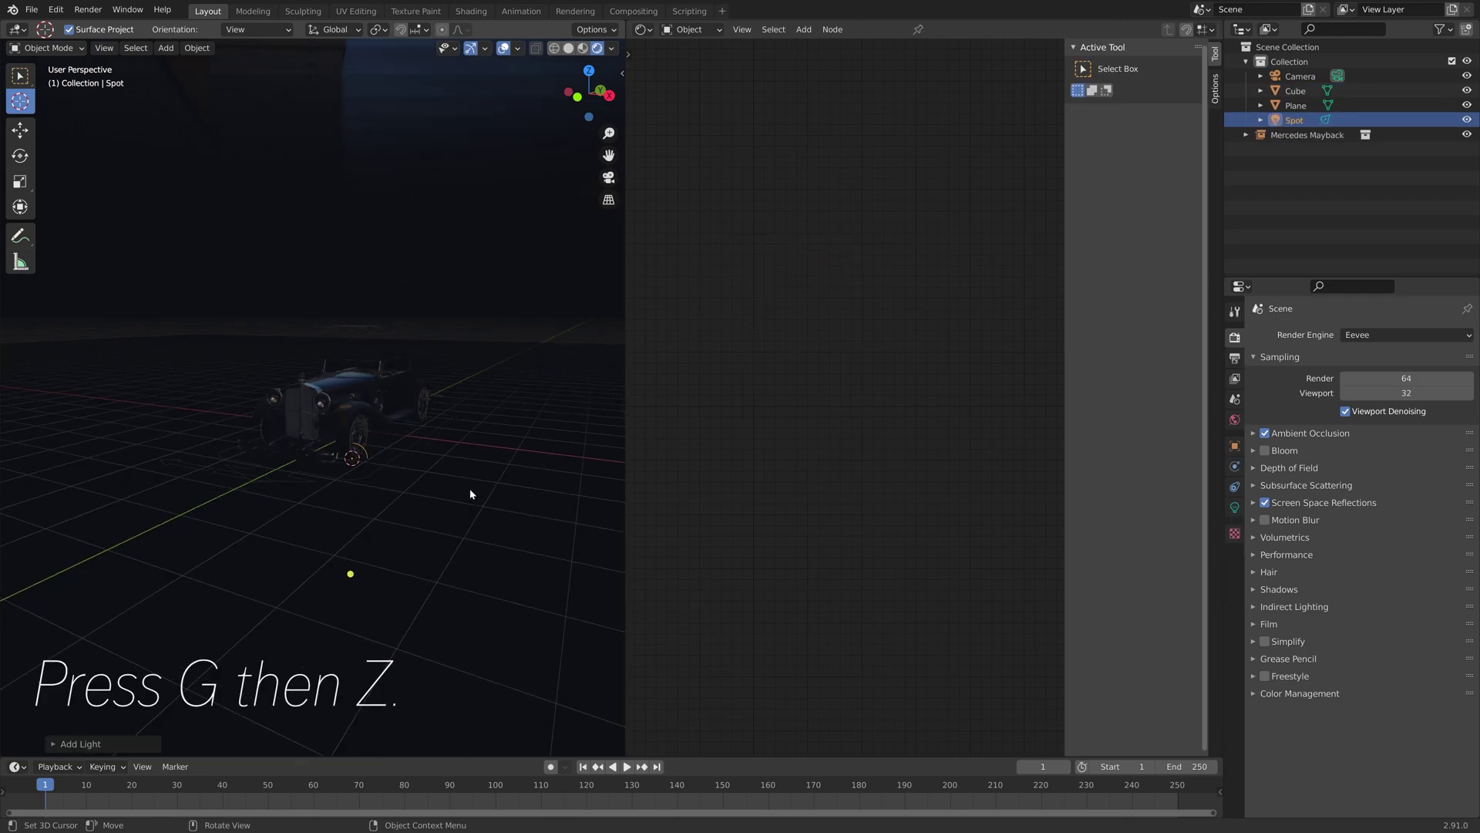
Raise the spot light high above the car and tilt its cone down toward it.
{"action": "key", "text": "g"}
{"action": "key", "text": "z"}
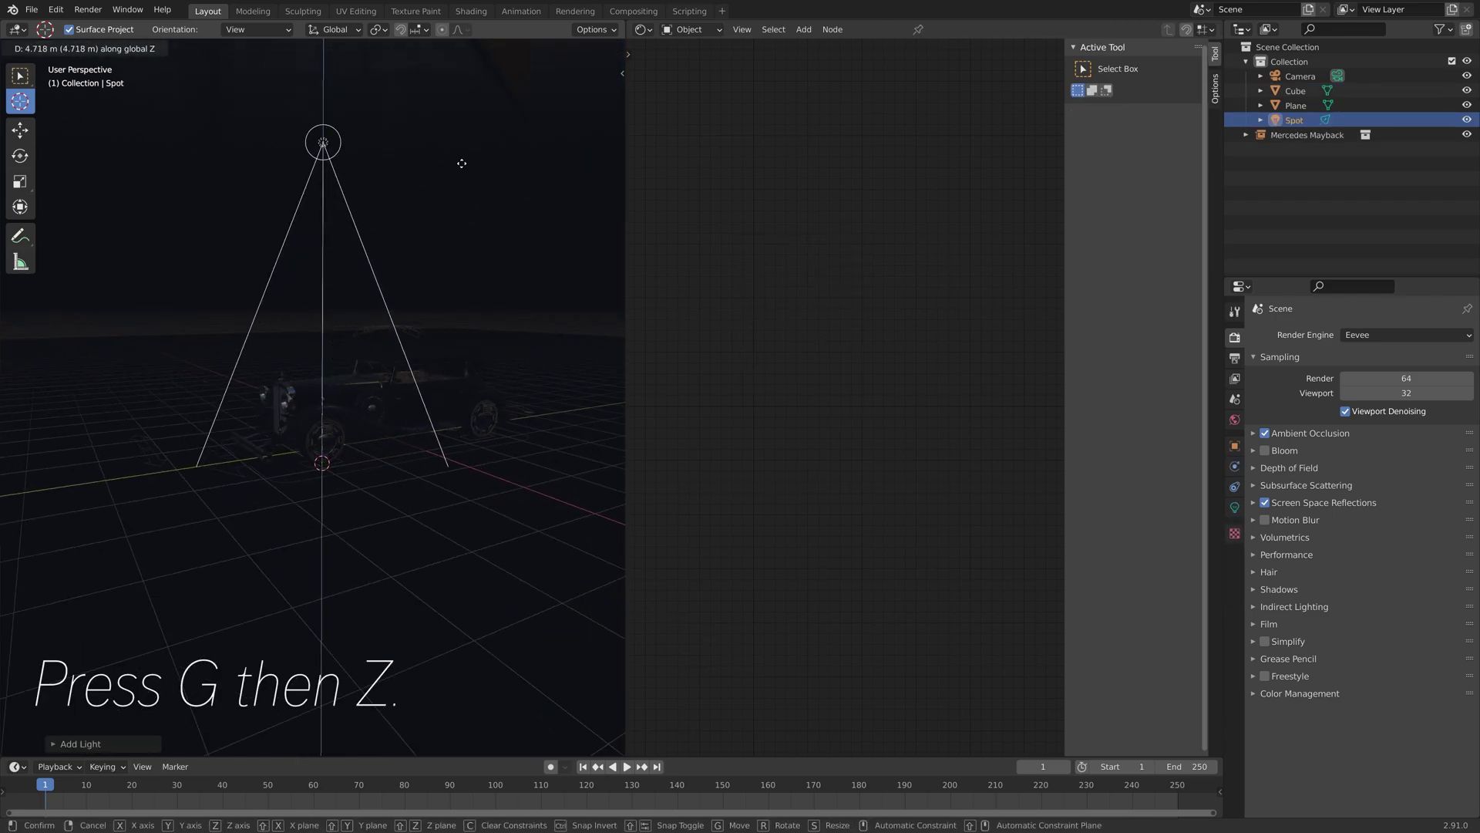
{"action": "left_click", "coordinate": [460, 159]}
{"action": "middle_click_drag", "start_coordinate": [410, 377], "coordinate": [52, 389]}
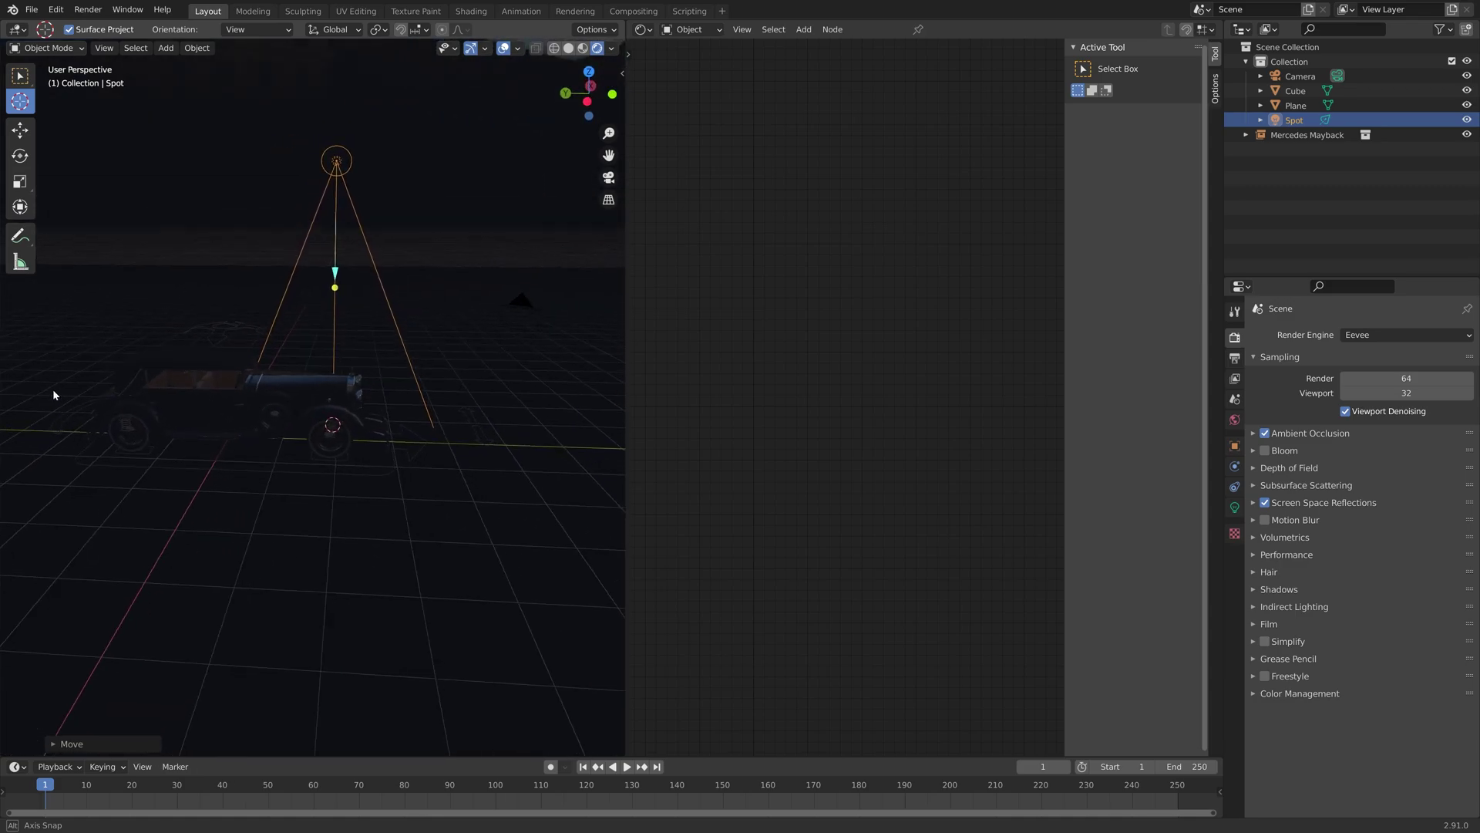
{"action": "key", "text": "r"}
{"action": "key", "text": "r"}
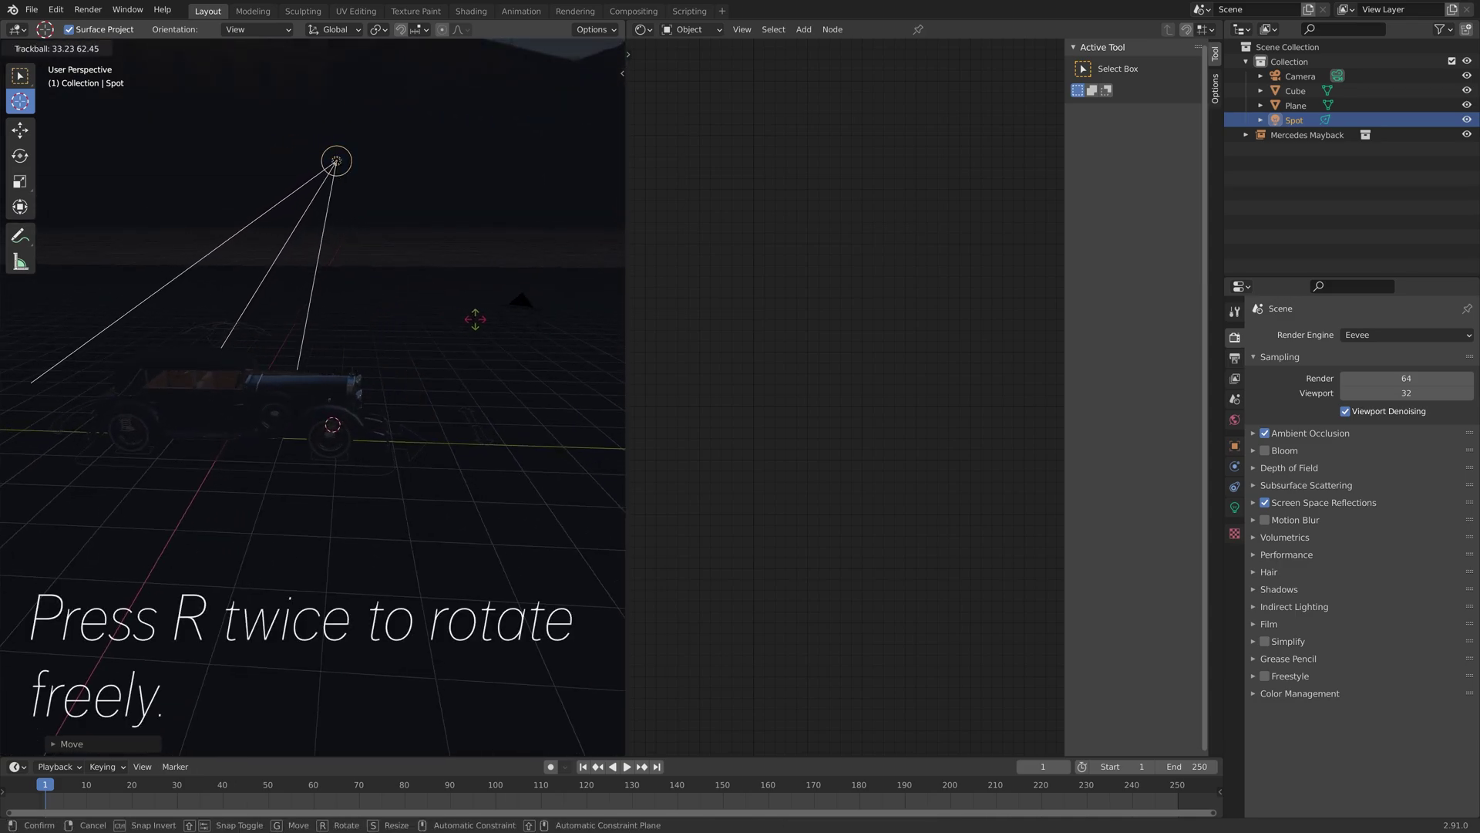
{"action": "left_click", "coordinate": [505, 317]}
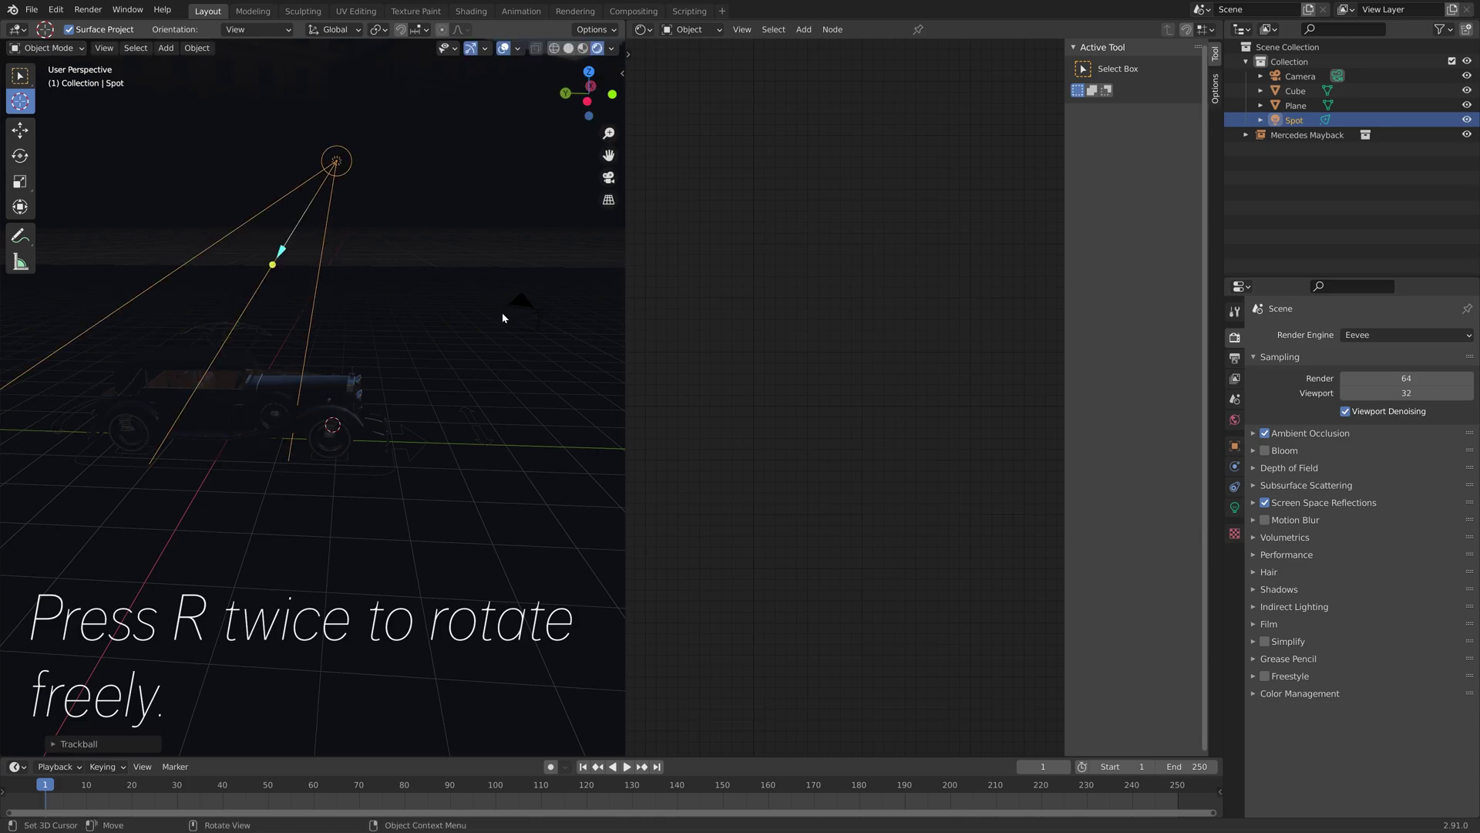
{"action": "mouse_move", "coordinate": [502, 317]}
{"action": "middle_mouse_down"}
{"action": "mouse_move", "coordinate": [205, 376]}
{"action": "mouse_move", "coordinate": [260, 381]}
{"action": "middle_mouse_up"}
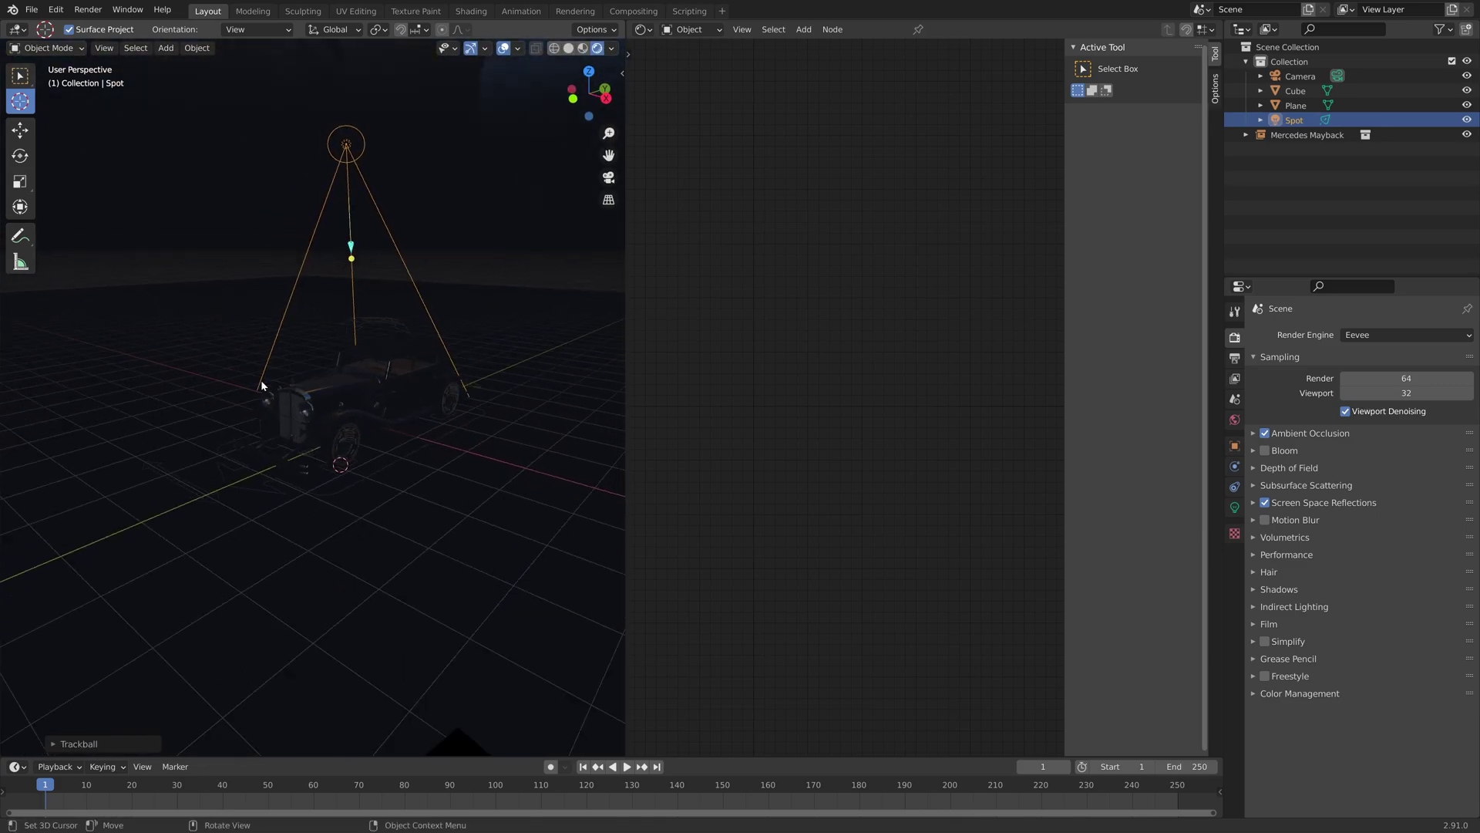
Set the spot light's power to 10000 W.
{"action": "left_click", "coordinate": [1234, 508]}
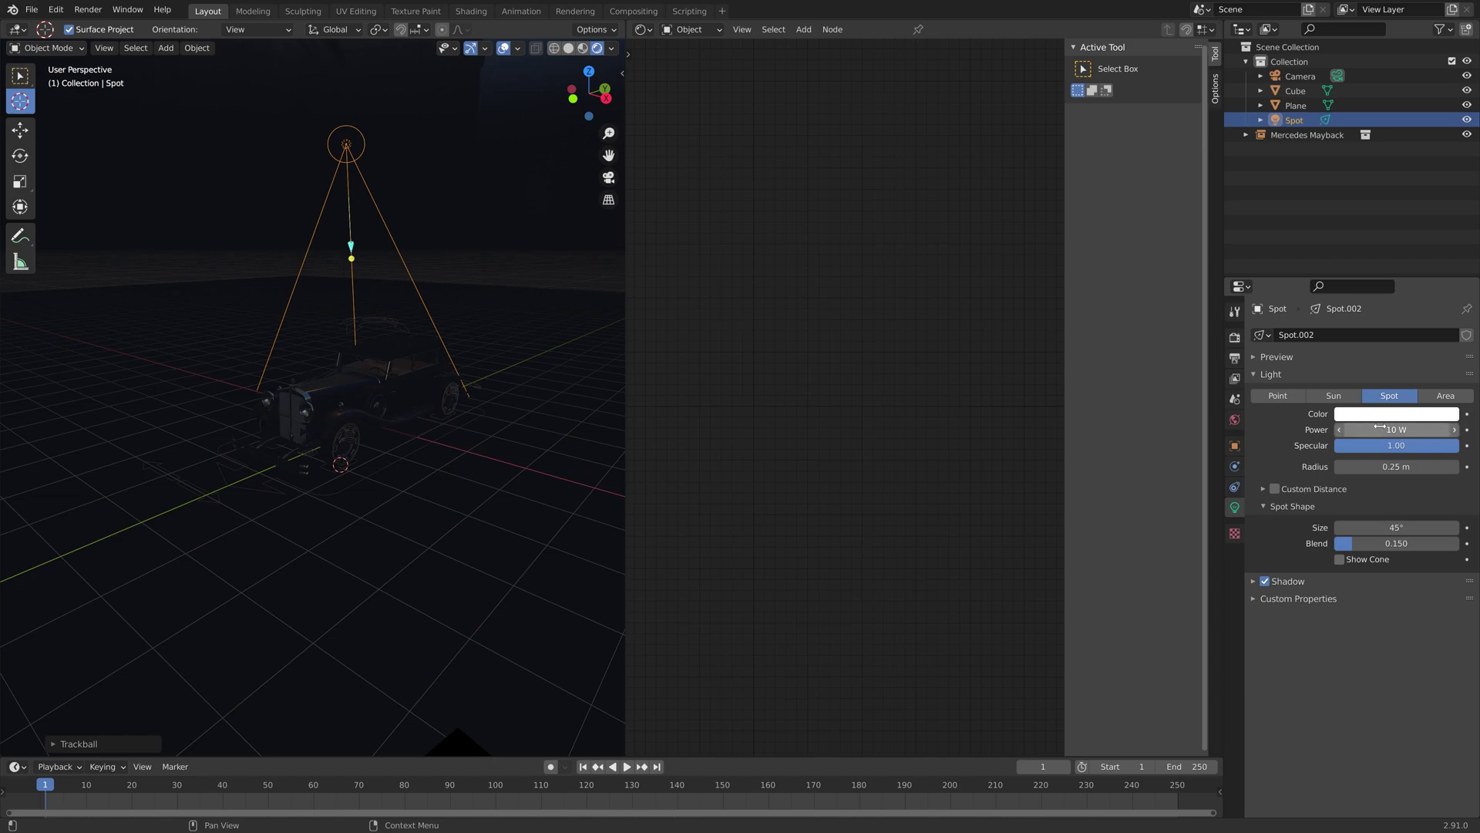
{"action": "left_click", "coordinate": [1380, 429]}
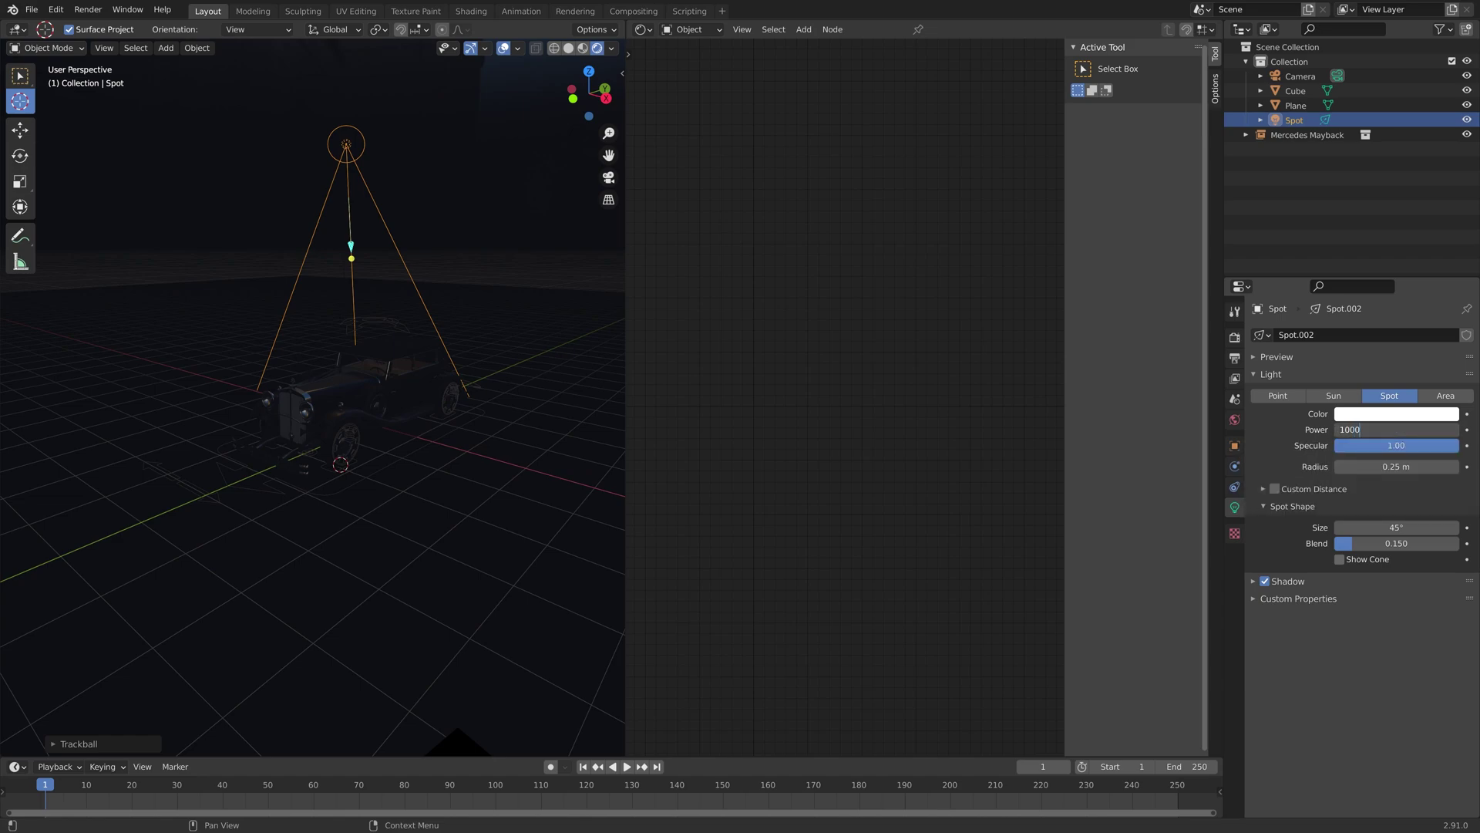
{"action": "type", "text": "10000"}
{"action": "key", "text": "Return"}
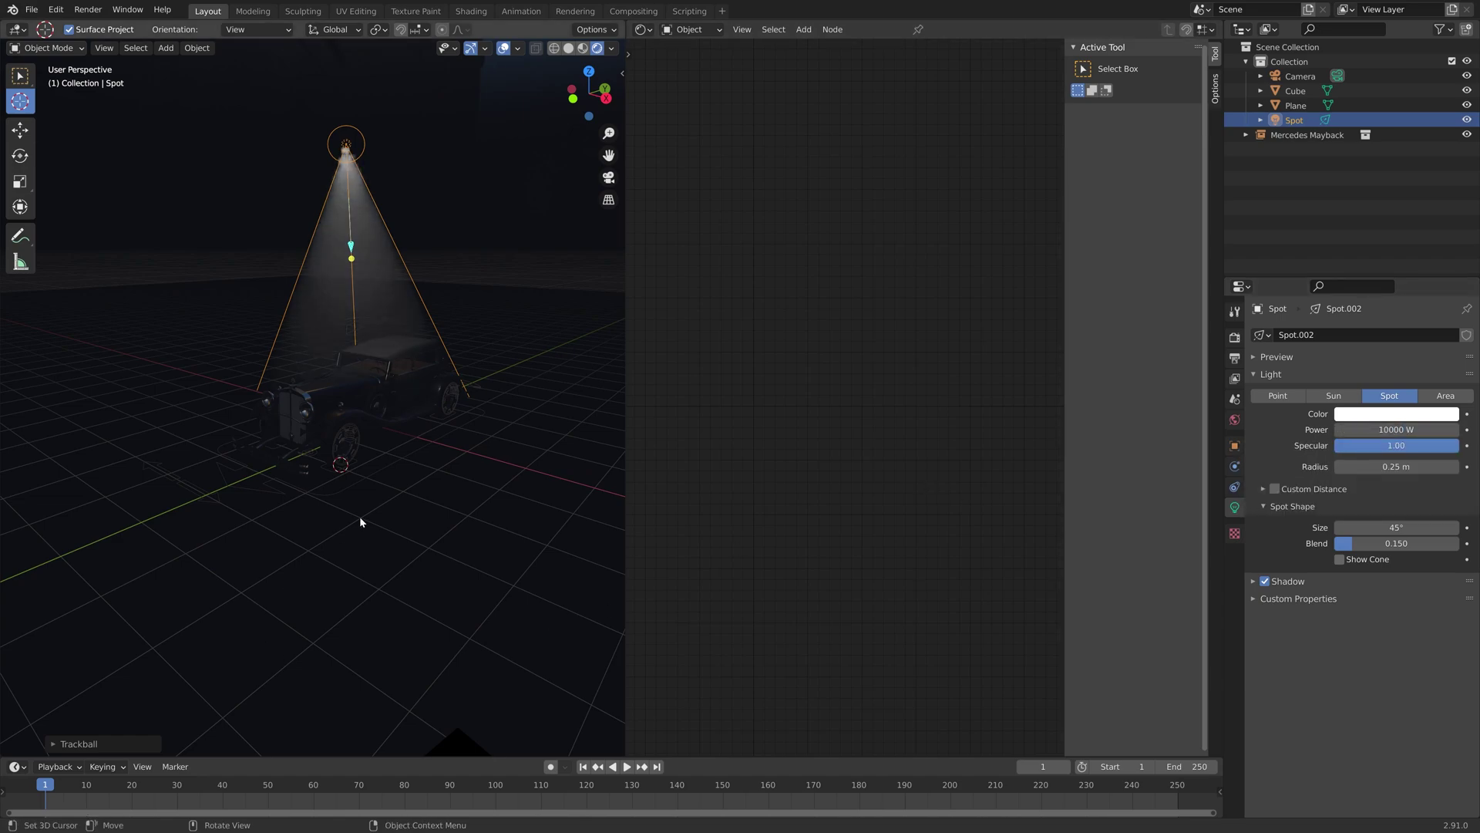
Move the spot light so its beam hits the car, with overlays hidden to judge lighting.
{"action": "middle_click_drag", "start_coordinate": [360, 519], "coordinate": [299, 449]}
{"action": "scroll", "coordinate": [418, 464], "scroll_direction": "up", "scroll_amount": 2}
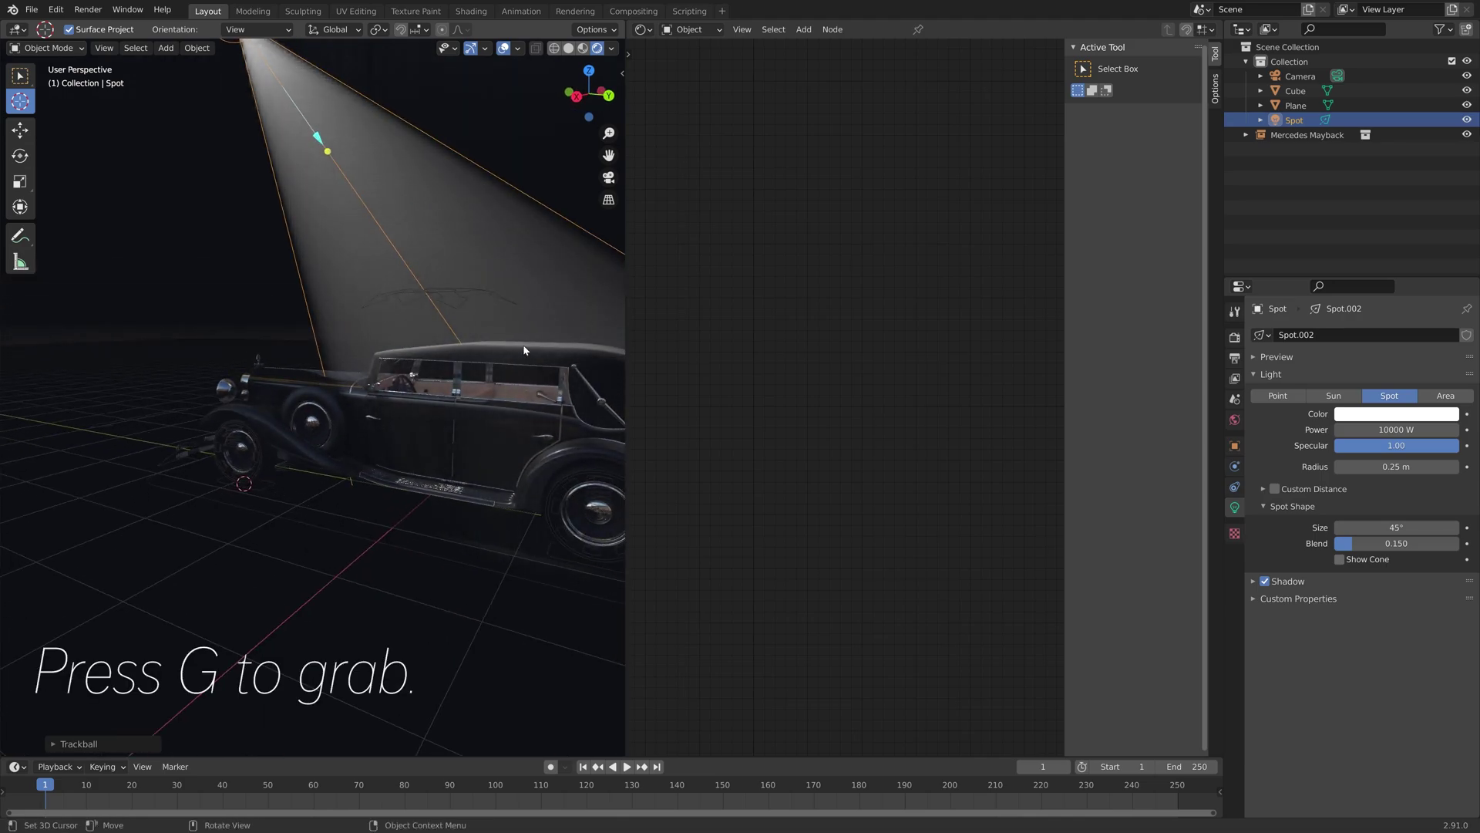
{"action": "key", "text": "g"}
{"action": "left_click", "coordinate": [333, 364]}
{"action": "middle_click_drag", "start_coordinate": [333, 363], "coordinate": [460, 370]}
{"action": "left_click", "coordinate": [503, 49]}
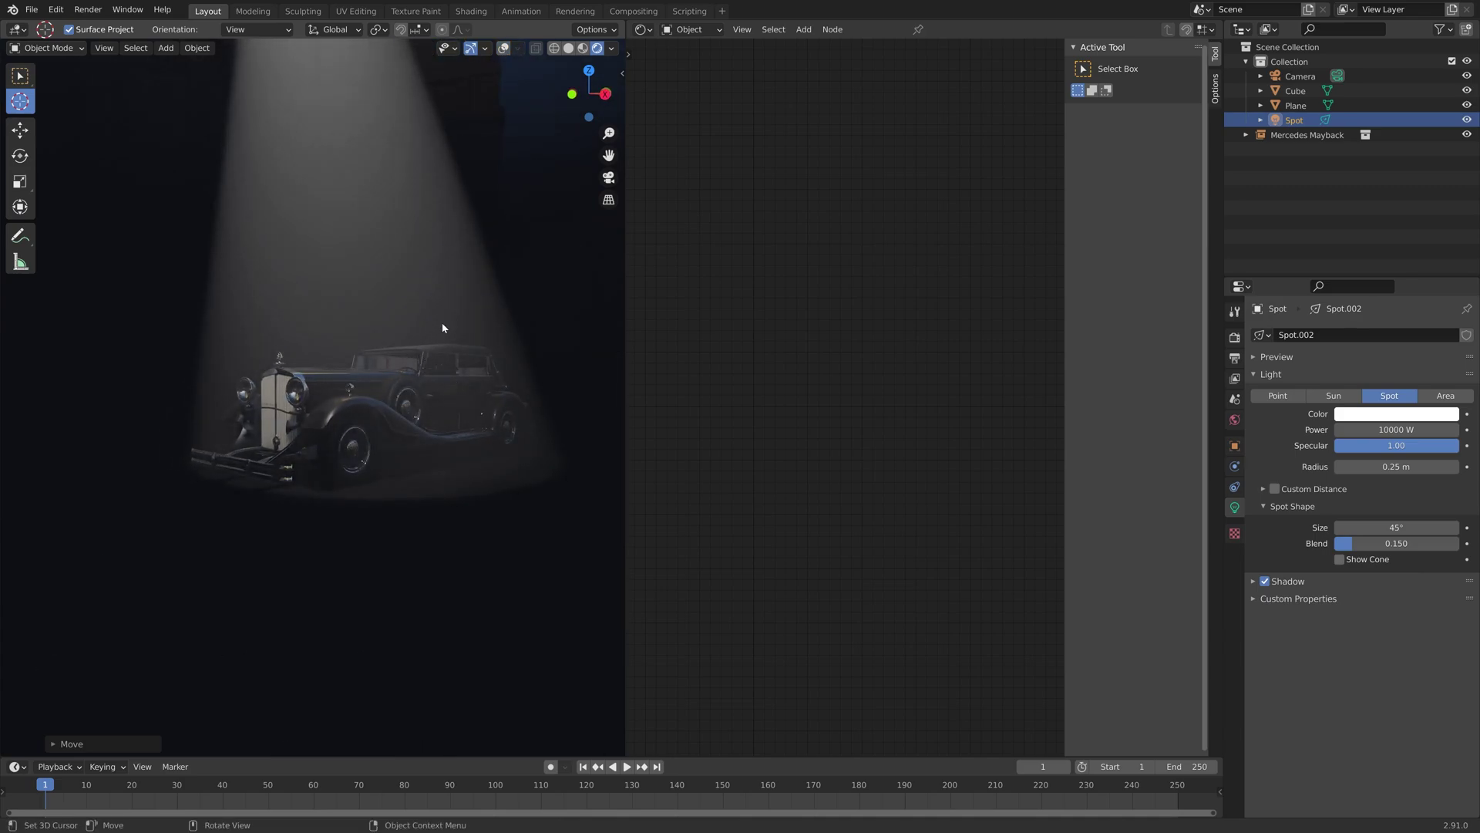
{"action": "middle_click_drag", "start_coordinate": [446, 327], "coordinate": [481, 357]}
In top view, duplicate the spot light beside the first and rotate it toward the car.
{"action": "left_click", "coordinate": [504, 48]}
{"action": "scroll", "coordinate": [459, 270], "scroll_direction": "down", "scroll_amount": 4}
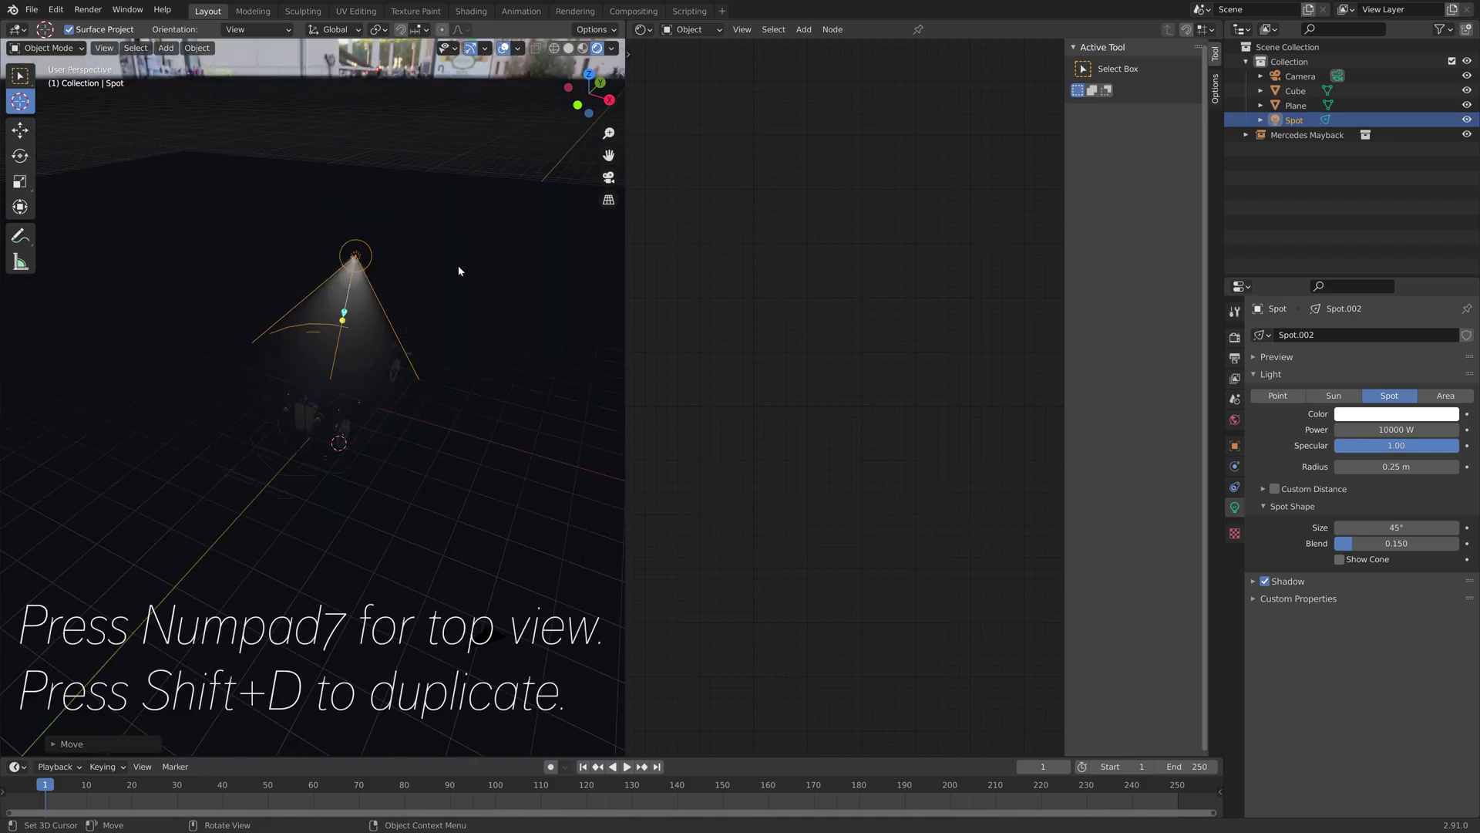
{"action": "key", "text": "KP_7"}
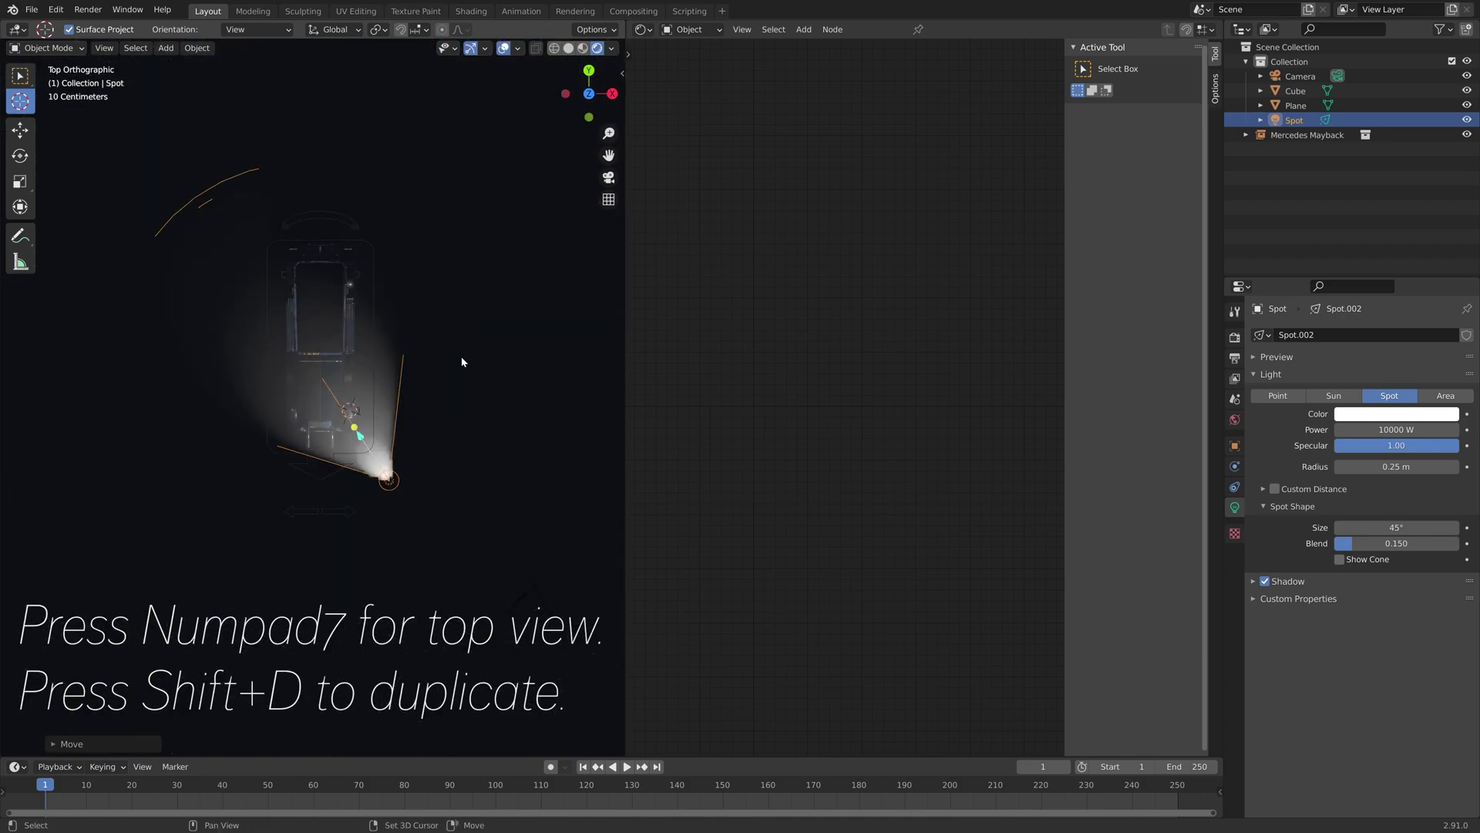
{"action": "key", "text": "shift+d"}
{"action": "left_click", "coordinate": [316, 384]}
{"action": "key", "text": "r"}
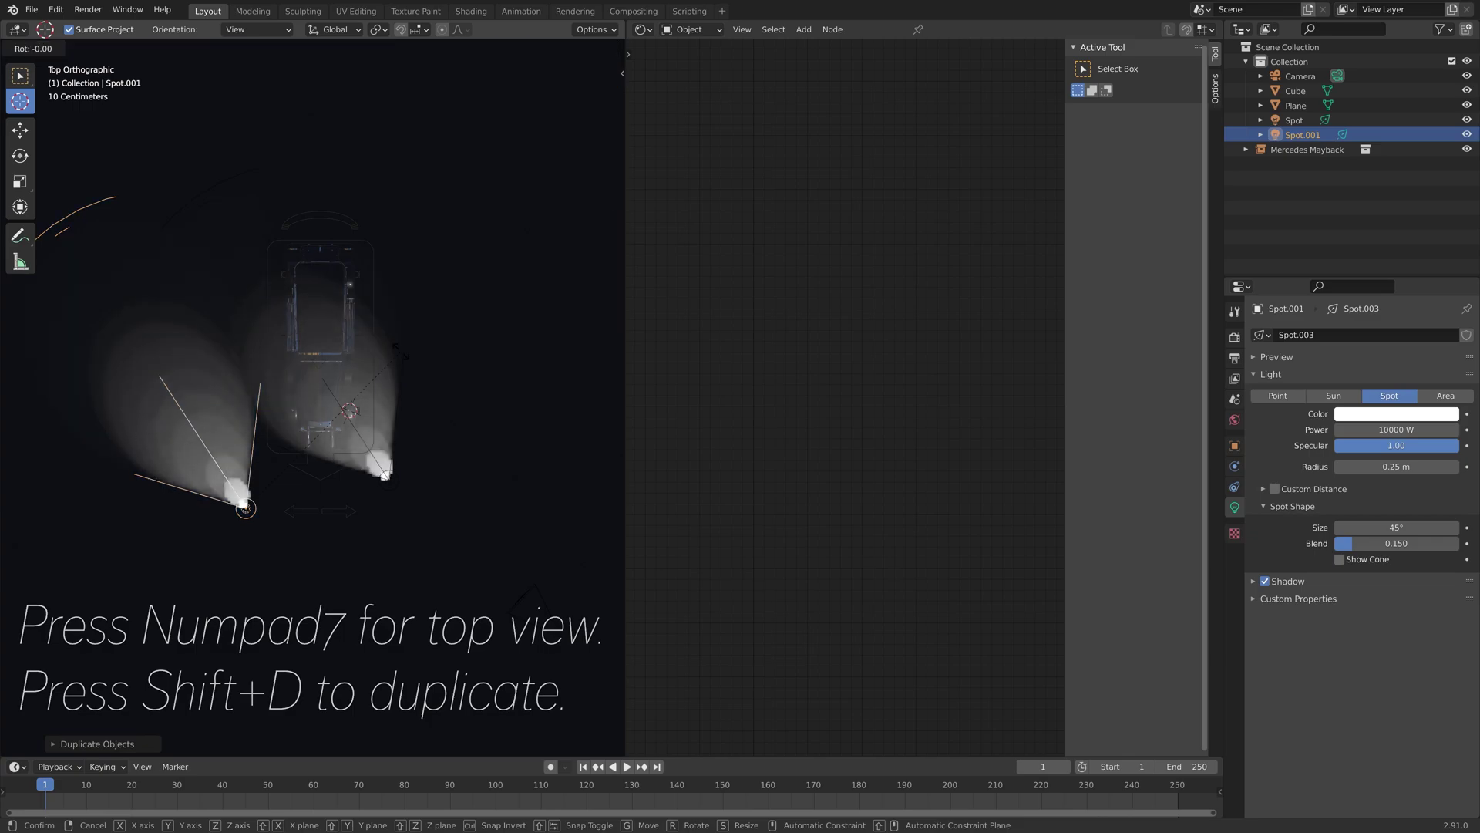
{"action": "left_click", "coordinate": [479, 575]}
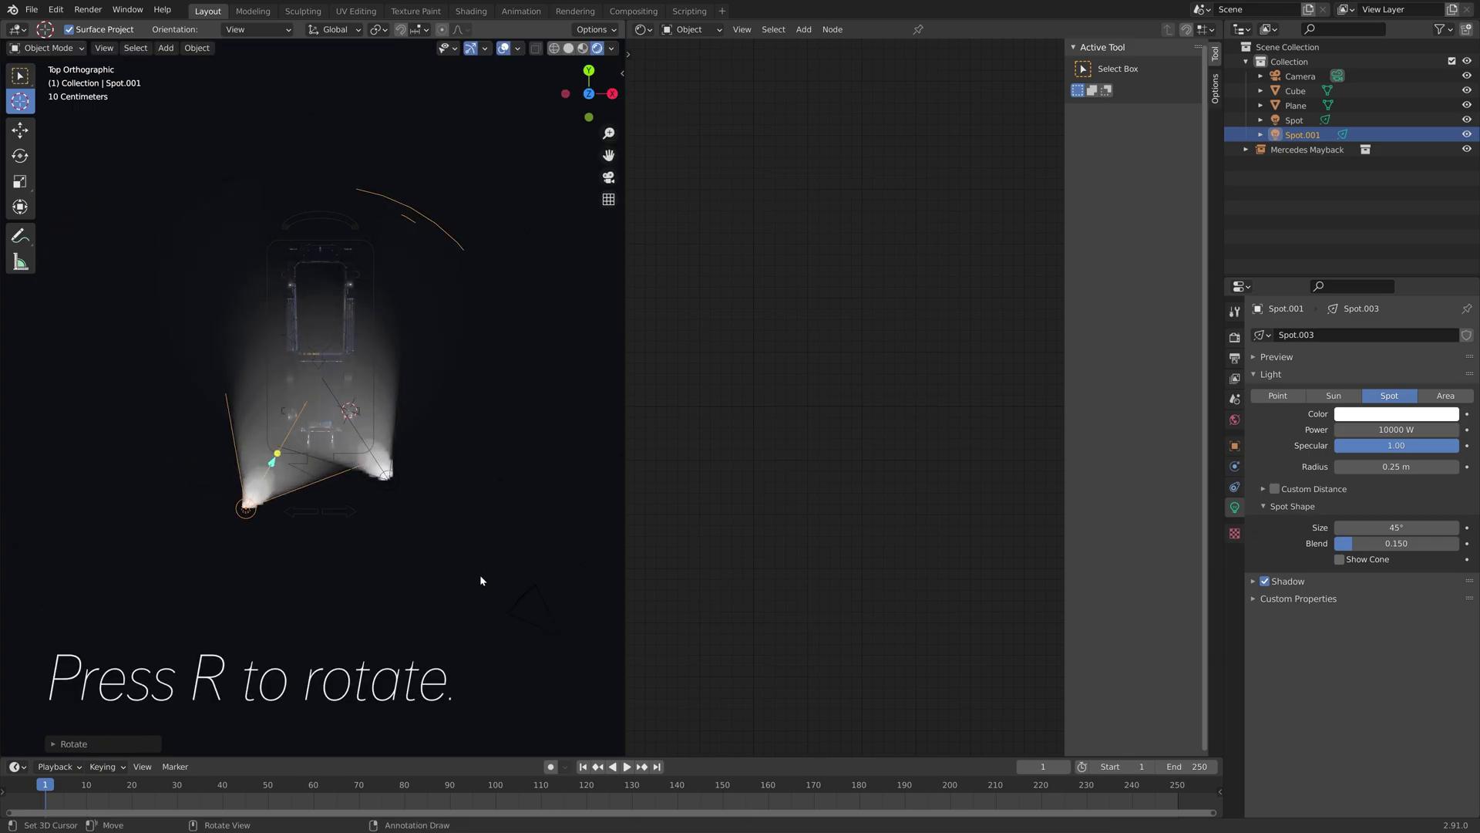
{"action": "key", "text": "g"}
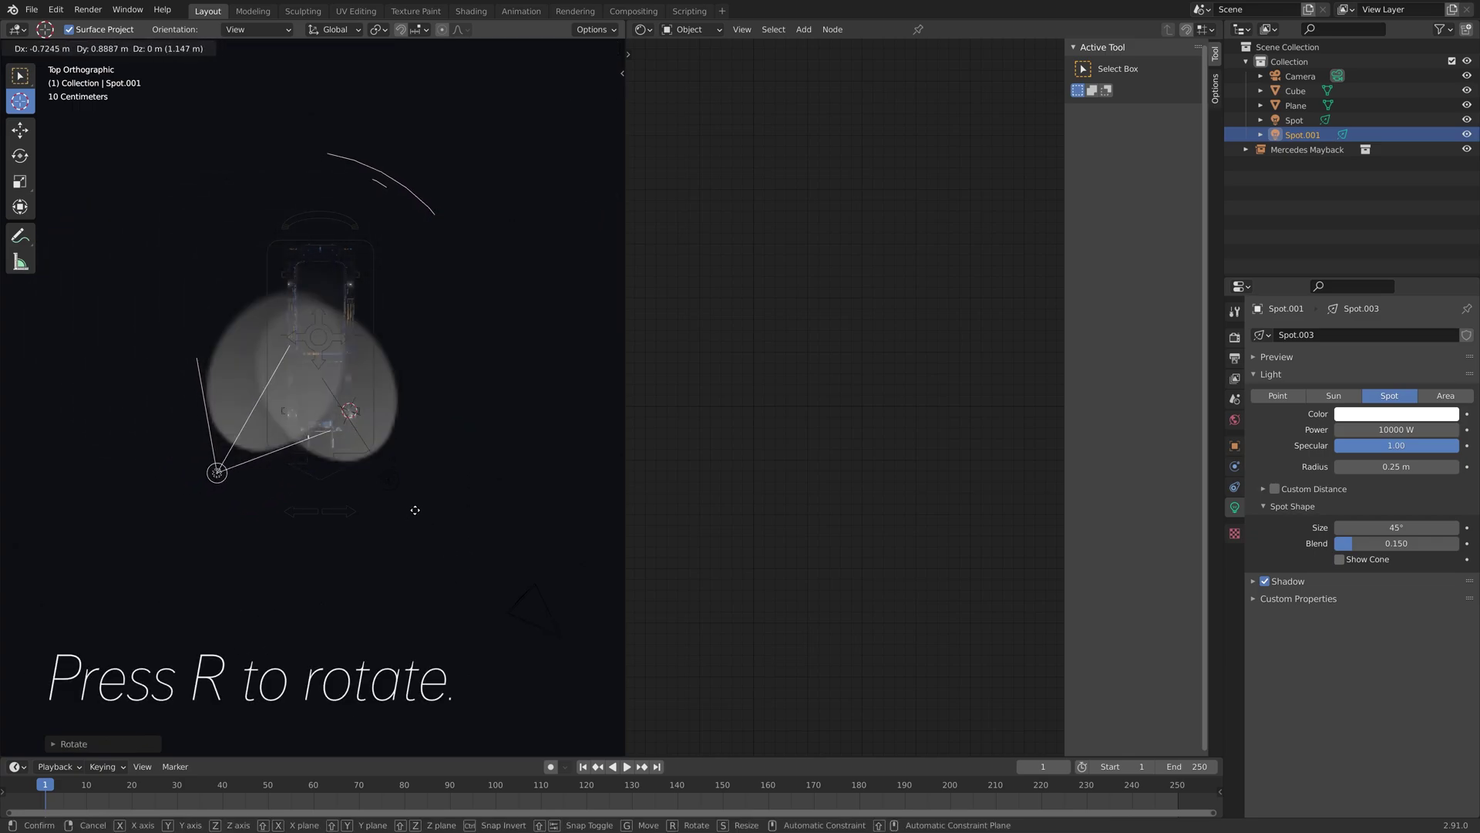
Nudge the duplicate into place and reset its spot size to 45°.
{"action": "left_click", "coordinate": [429, 503]}
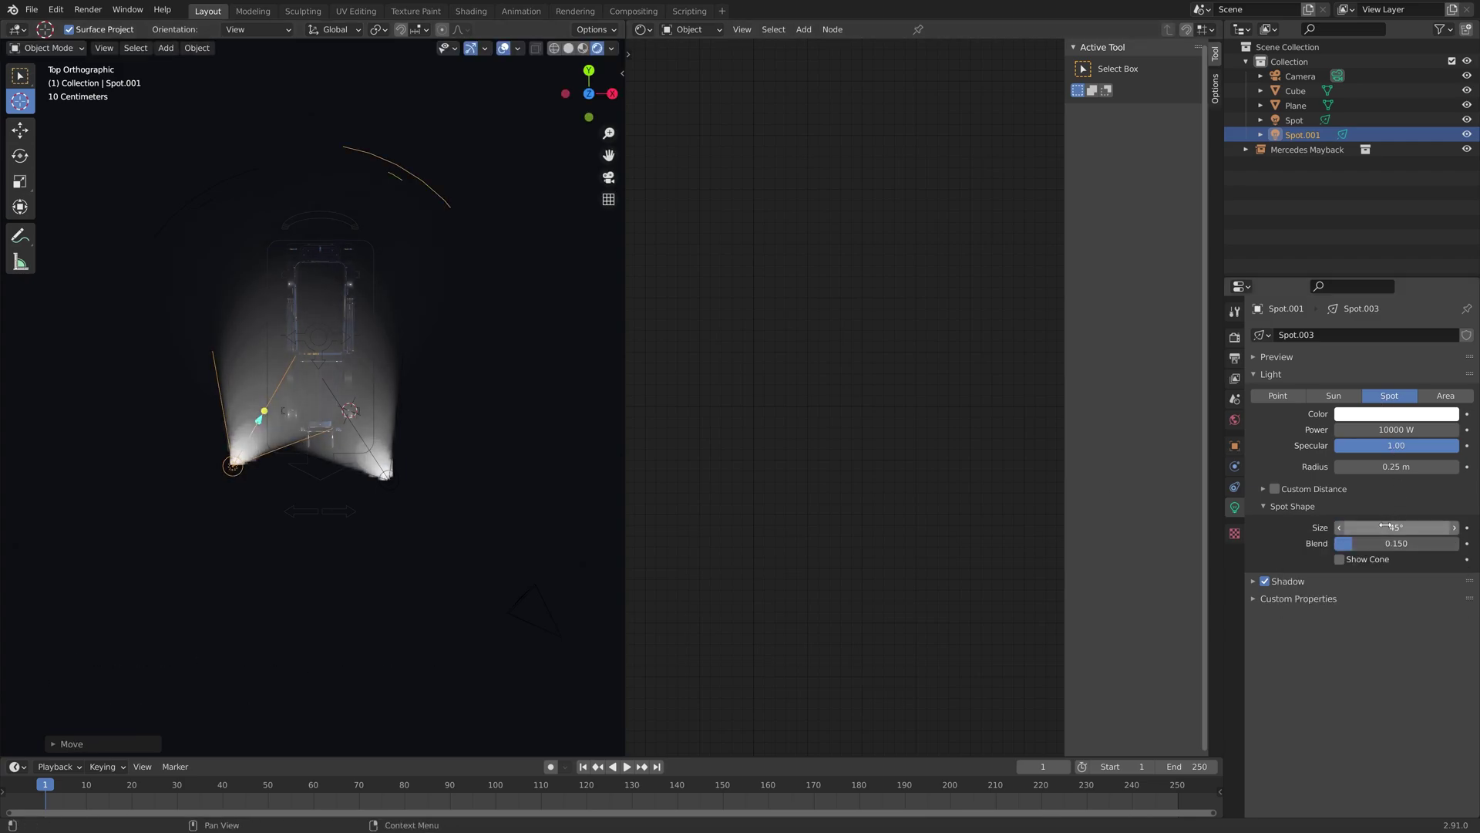
{"action": "left_click_drag", "start_coordinate": [1385, 527], "coordinate": [1465, 543]}
{"action": "key", "text": "ctrl+a"}
{"action": "type", "text": "45"}
{"action": "key", "text": "Return"}
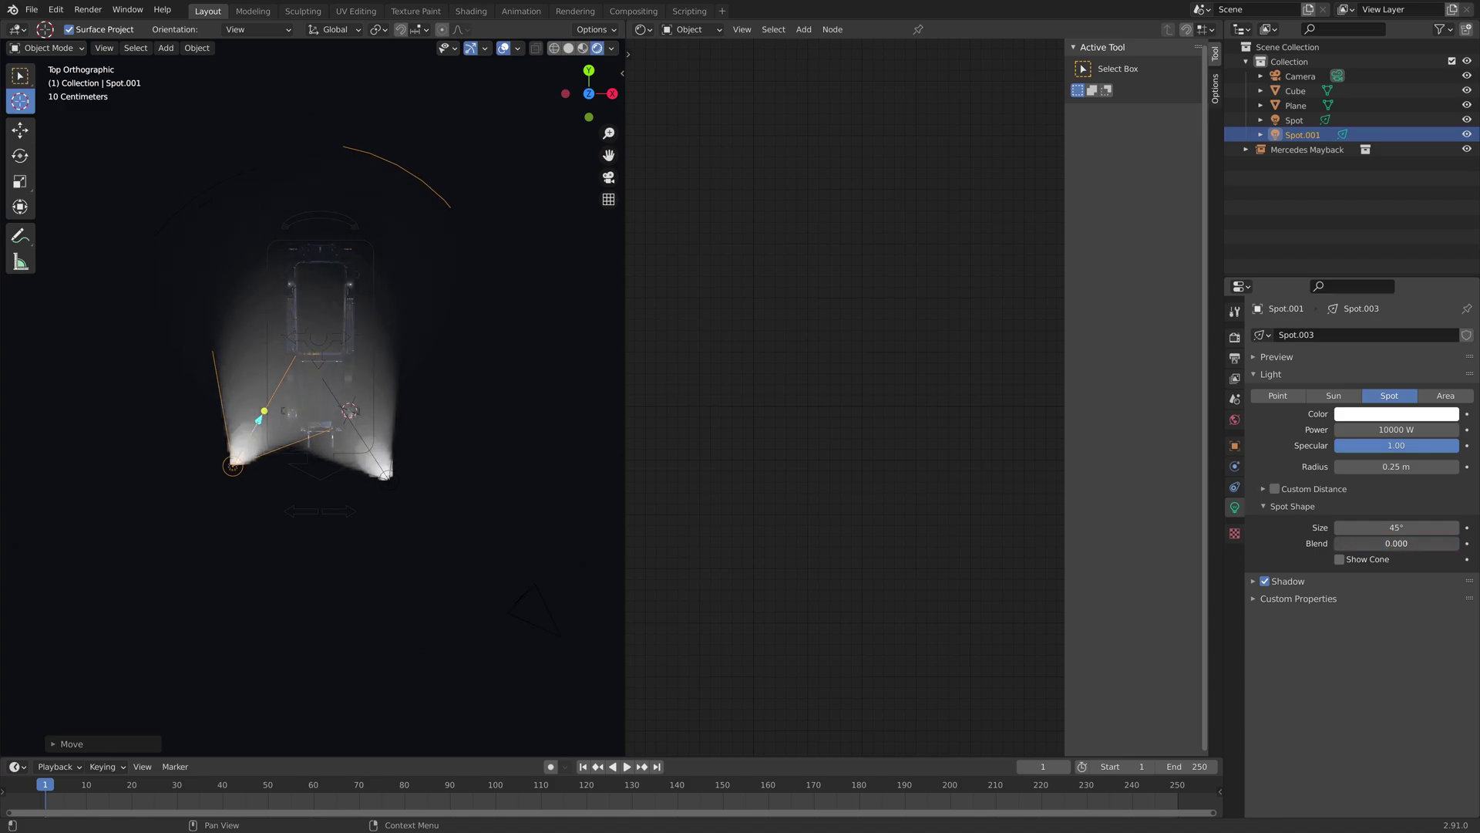
Hide the overlays and reset the beam blend to 0.150.
{"action": "middle_click_drag", "start_coordinate": [416, 540], "coordinate": [598, 483]}
{"action": "key", "text": "shift+alt+z"}
{"action": "key", "text": "BackSpace"}
{"action": "middle_click_drag", "start_coordinate": [389, 479], "coordinate": [357, 575]}
{"action": "scroll", "coordinate": [398, 546], "scroll_direction": "up", "scroll_amount": 2}
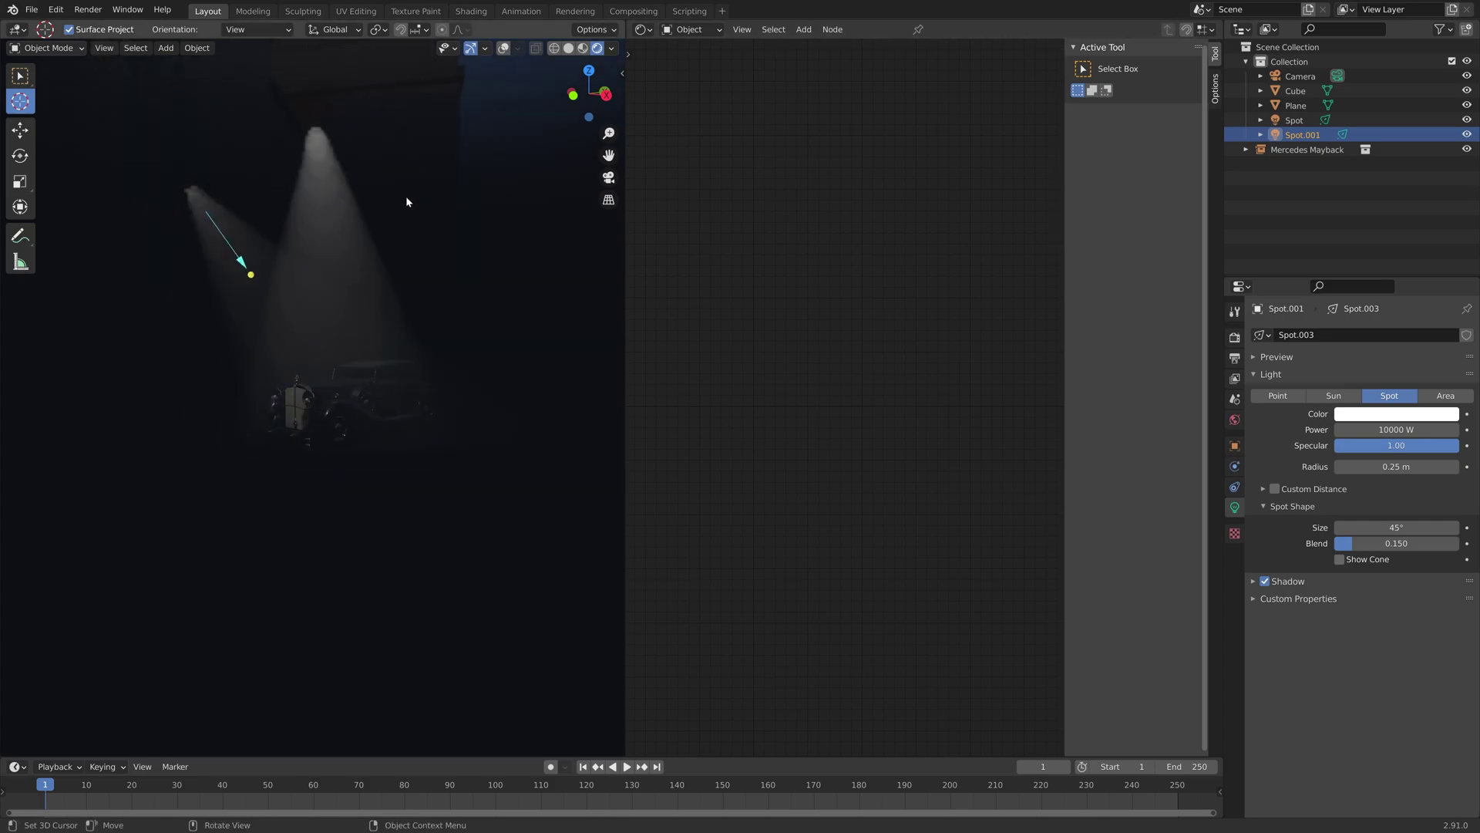
{"action": "scroll", "coordinate": [406, 199], "scroll_direction": "down", "scroll_amount": 4}
Try widening the original spot's cone to 62.8°, then undo back to 45°.
{"action": "left_click", "coordinate": [1294, 122]}
{"action": "left_click_drag", "start_coordinate": [1388, 527], "coordinate": [1465, 527]}
{"action": "scroll", "coordinate": [306, 501], "scroll_direction": "up", "scroll_amount": 4}
{"action": "middle_click_drag", "start_coordinate": [318, 487], "coordinate": [399, 518]}
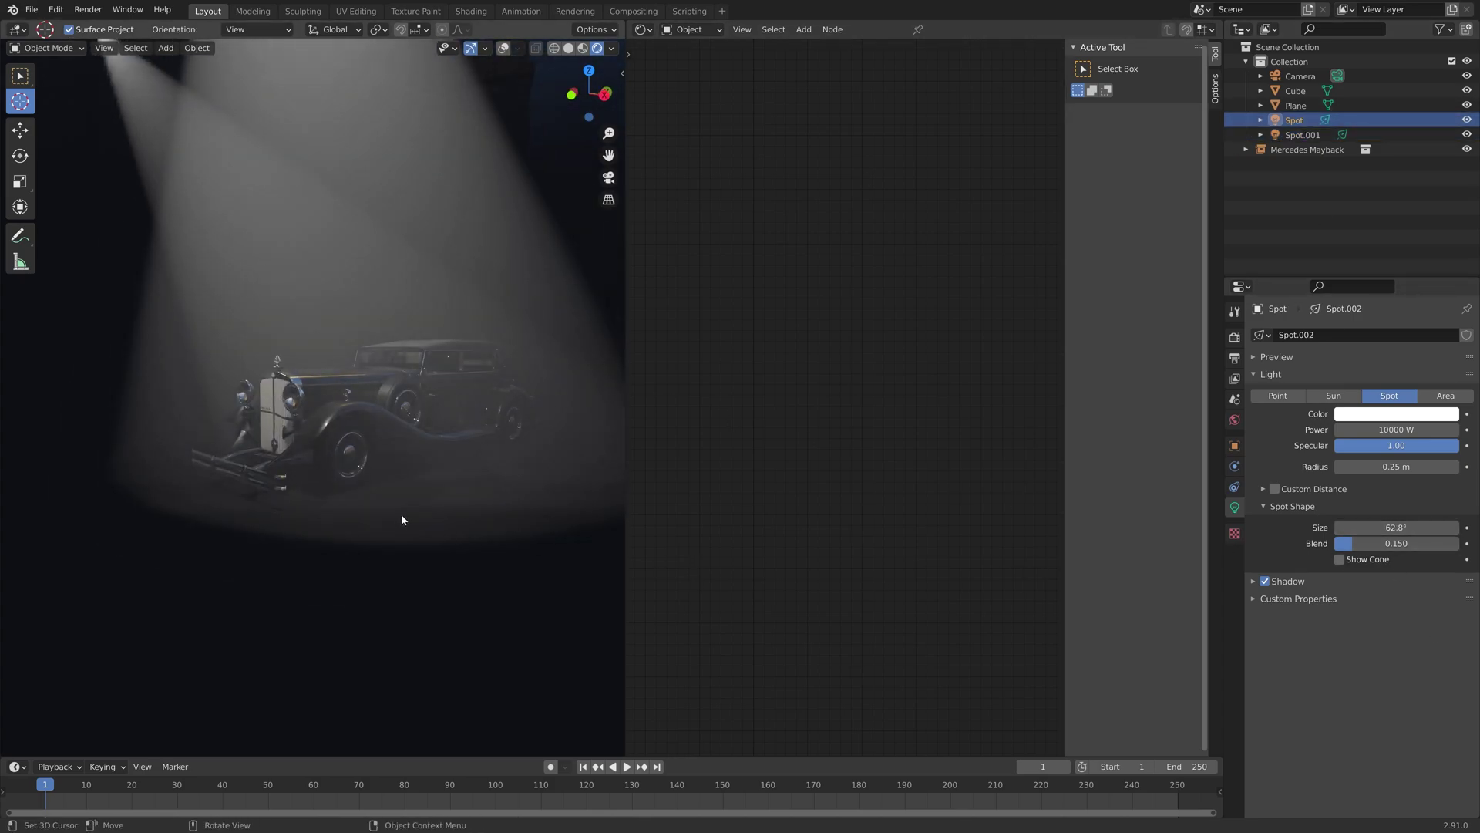
{"action": "key", "text": "ctrl+z"}
{"action": "middle_click_drag", "start_coordinate": [398, 464], "coordinate": [372, 453]}
Using side and front views, rotate and move the original spot to slant onto the car.
{"action": "key", "text": "KP_3"}
{"action": "scroll", "coordinate": [493, 453], "scroll_direction": "down", "scroll_amount": 3}
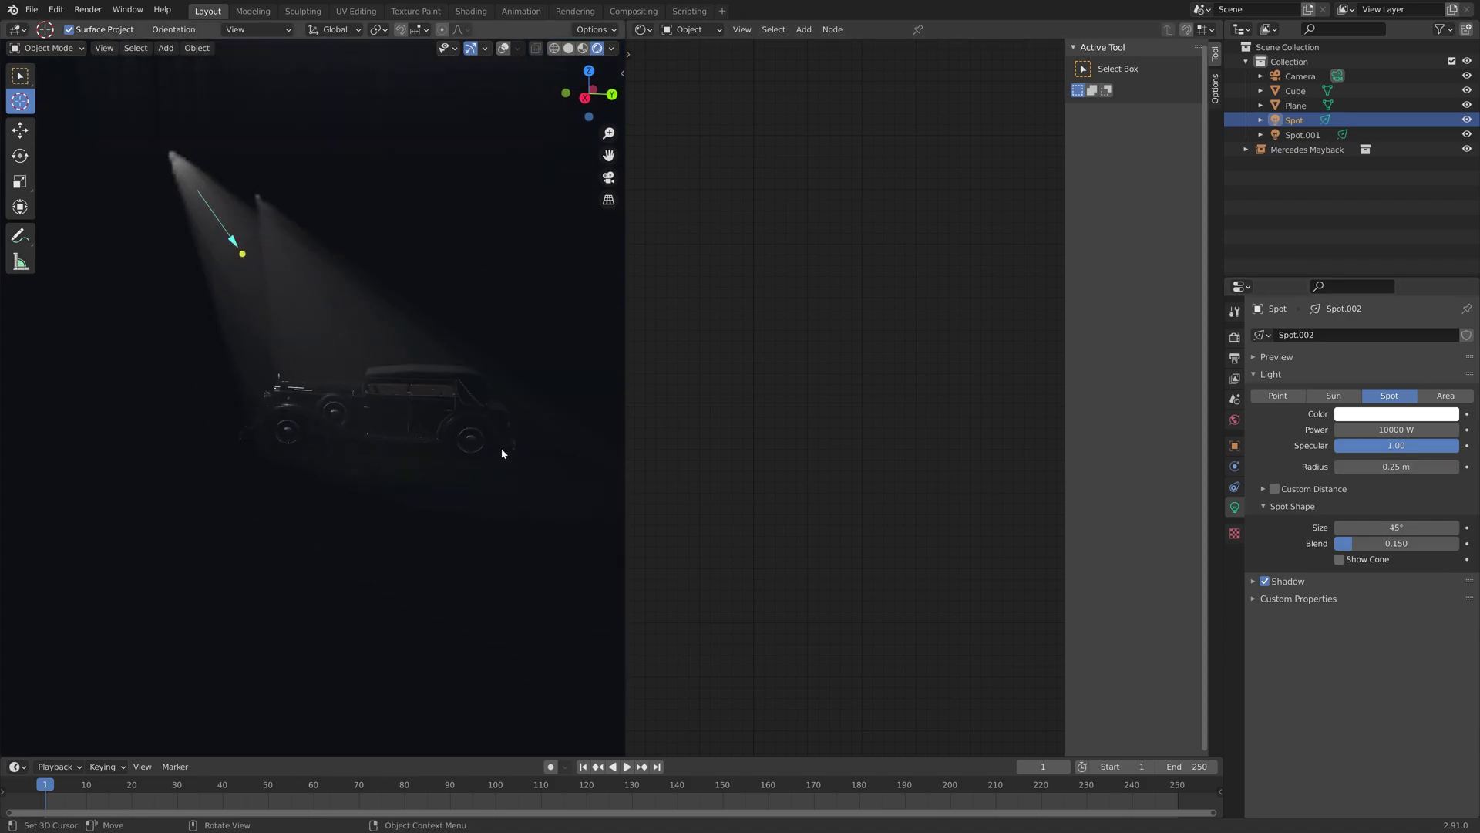
{"action": "key", "text": "r"}
{"action": "left_click", "coordinate": [533, 363]}
{"action": "key", "text": "g"}
{"action": "left_click", "coordinate": [455, 392]}
{"action": "key", "text": "KP_1"}
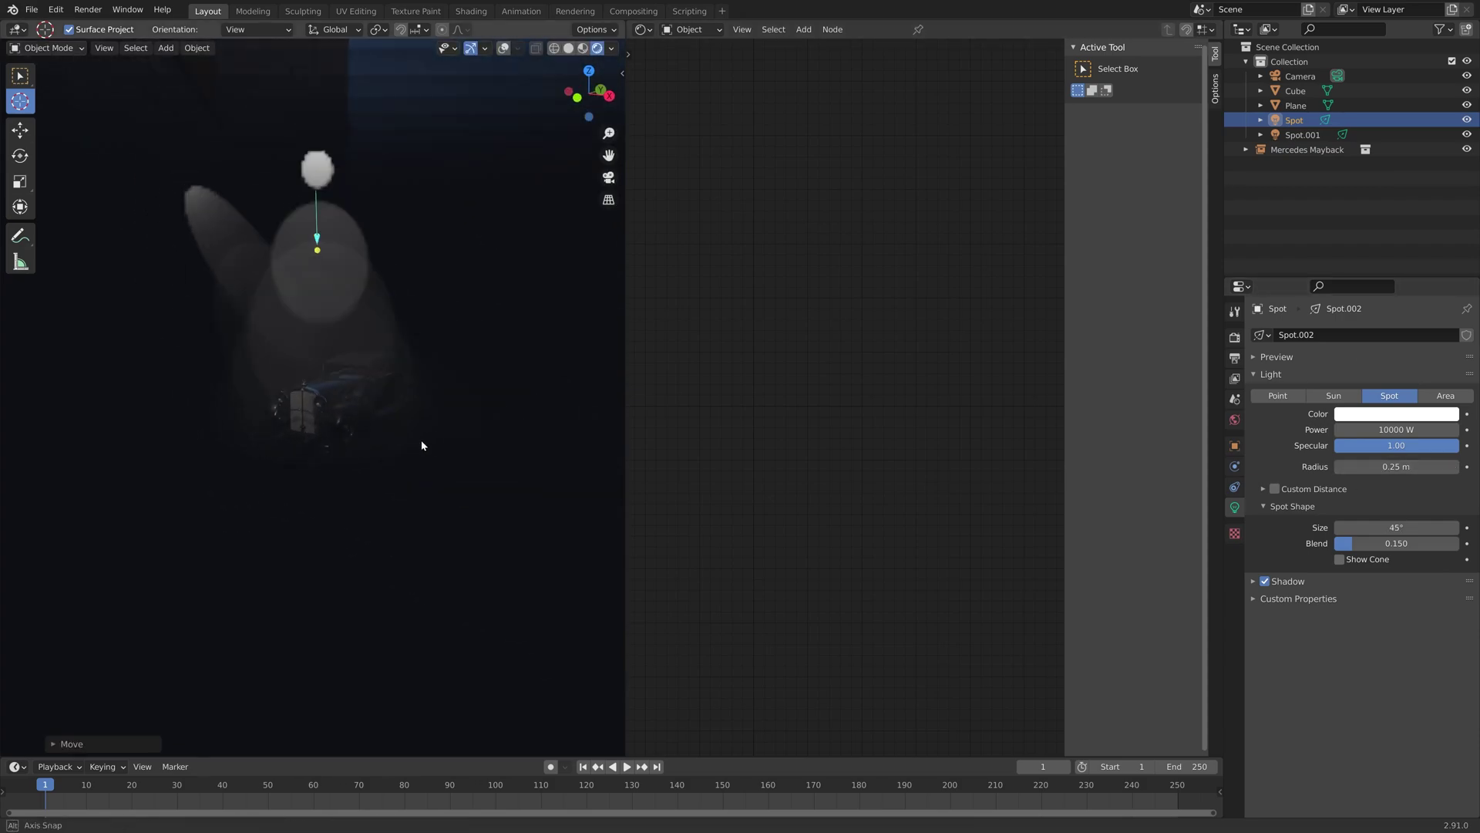
{"action": "middle_click_drag", "start_coordinate": [422, 441], "coordinate": [360, 430]}
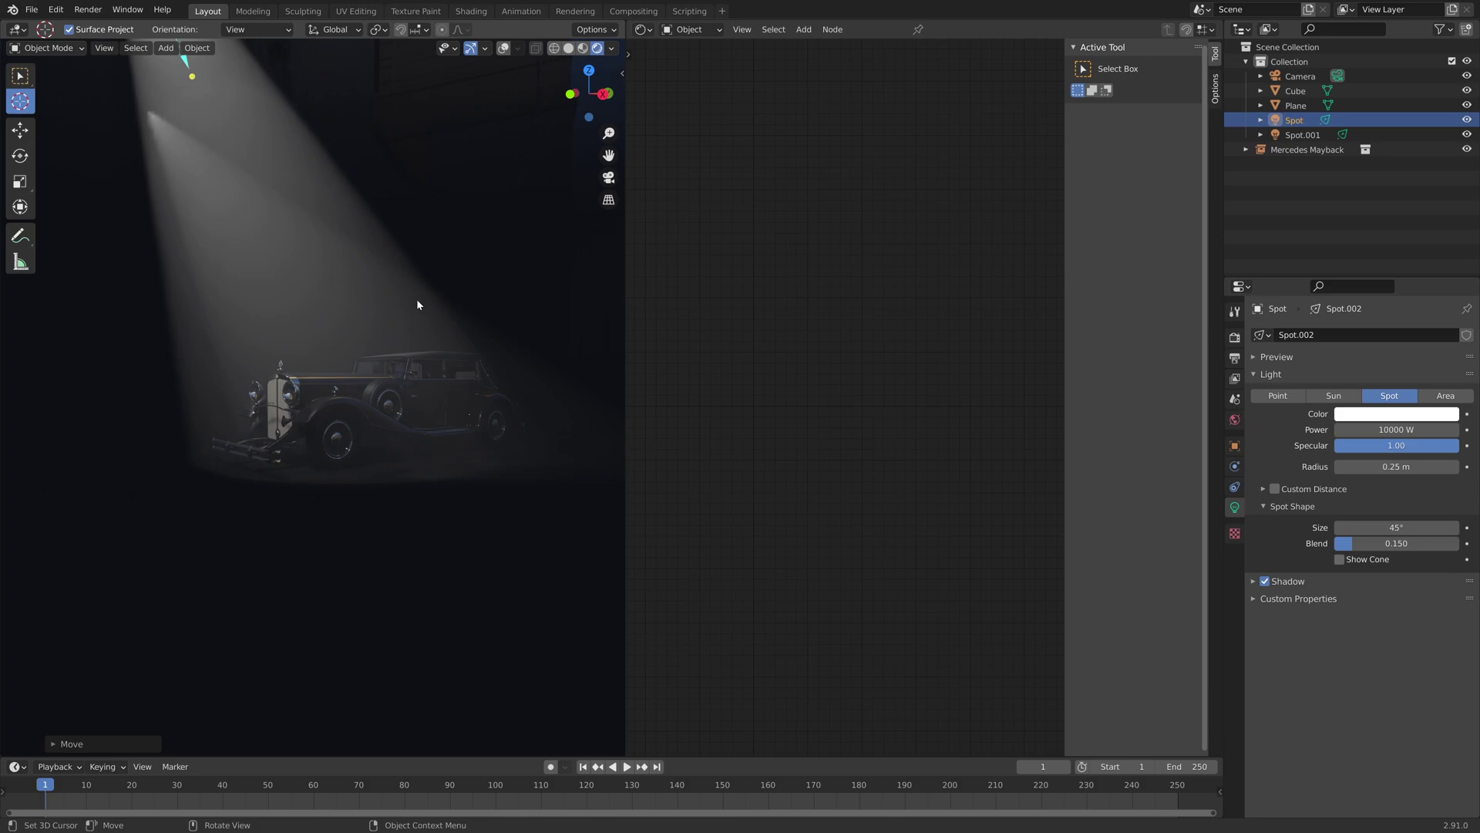
Add a point light and set its power to 100 W.
{"action": "left_click", "coordinate": [503, 48]}
{"action": "key", "text": "shift+a"}
{"action": "mouse_move", "coordinate": [421, 370]}
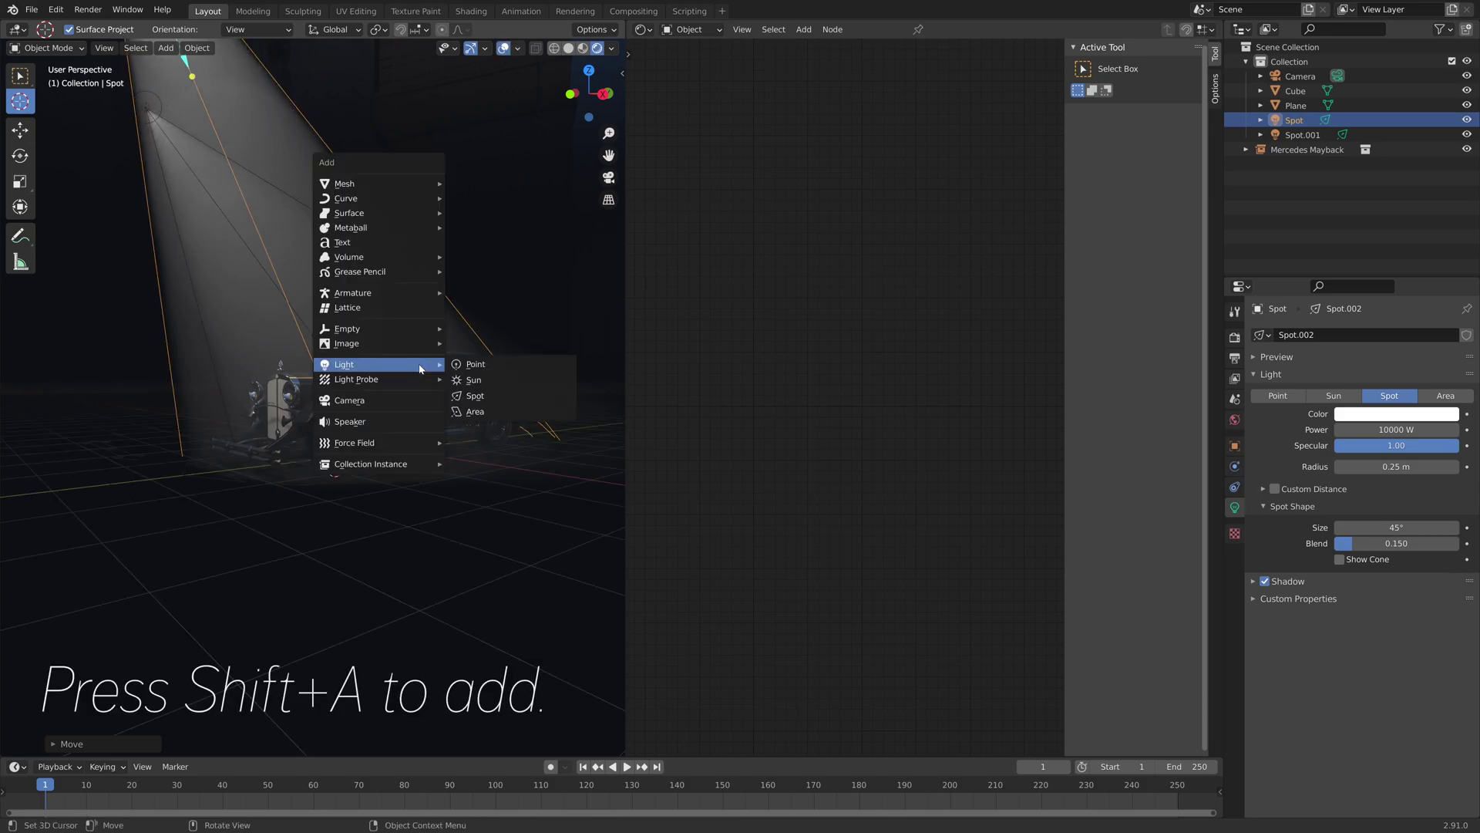
{"action": "left_click", "coordinate": [494, 364]}
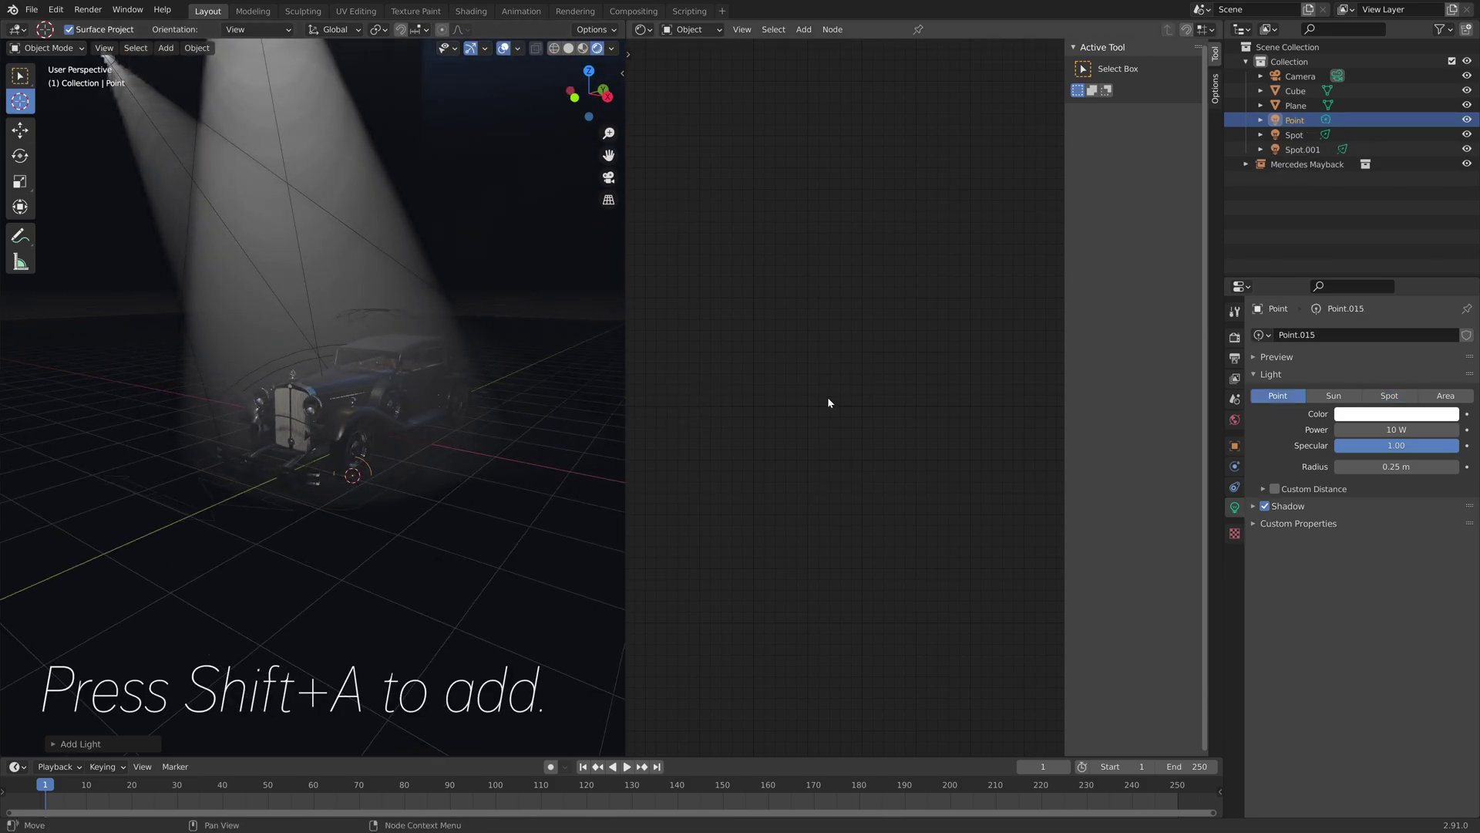
{"action": "left_click", "coordinate": [1402, 430]}
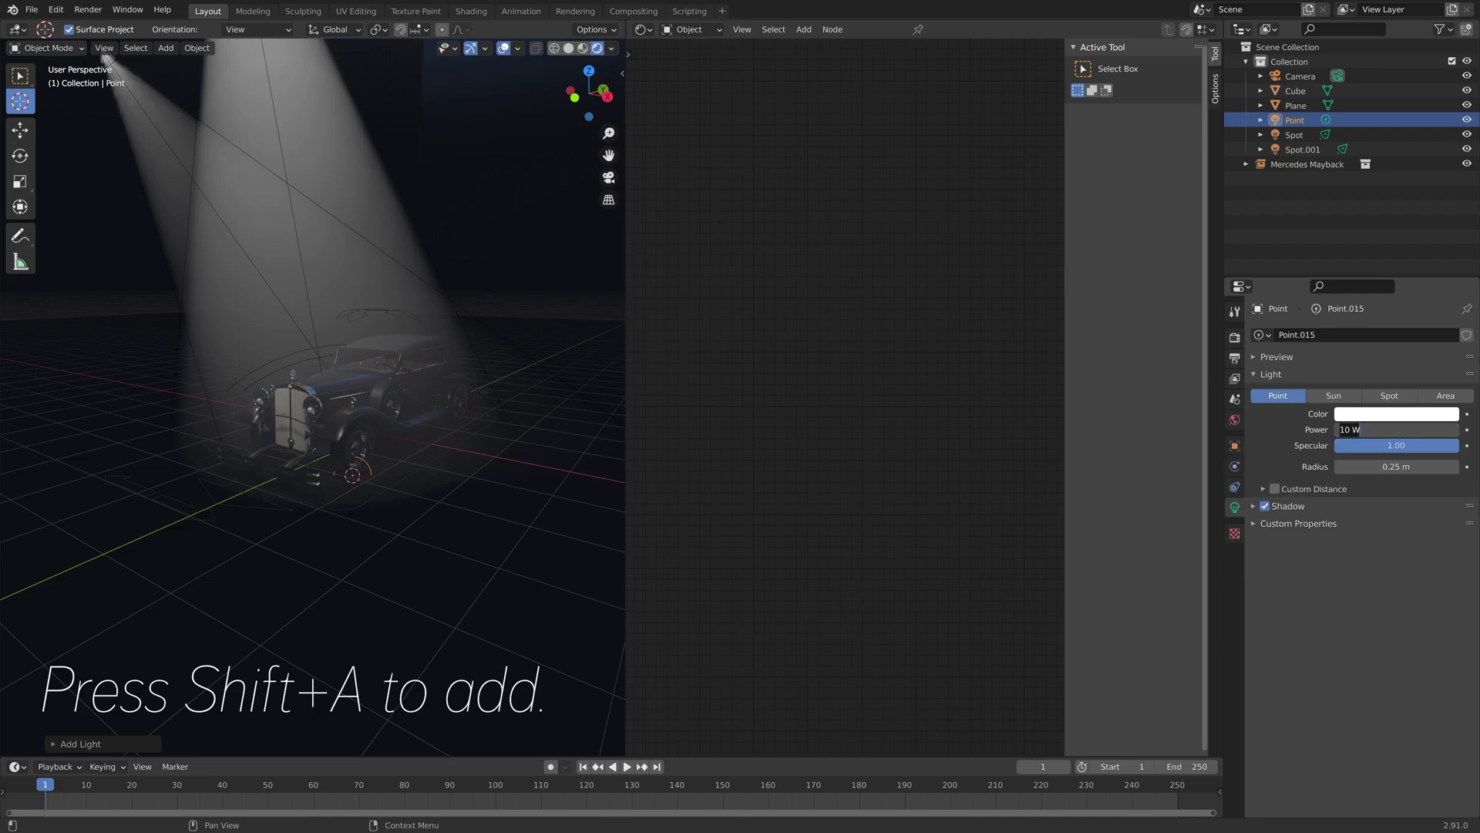
{"action": "type", "text": "0"}
{"action": "key", "text": "Return"}
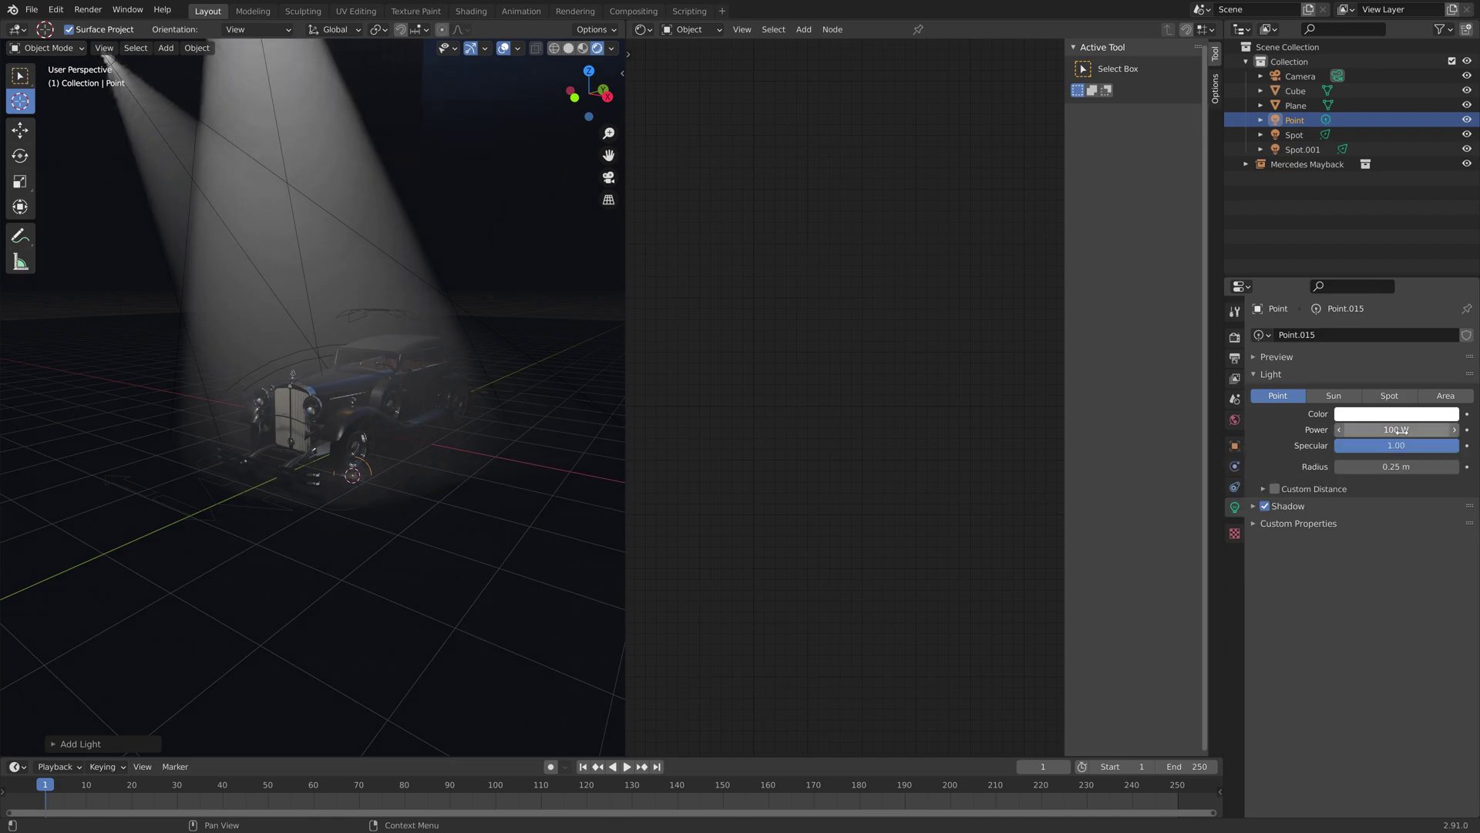
From top view, move the point light onto the floor beside the car.
{"action": "key", "text": "KP_7"}
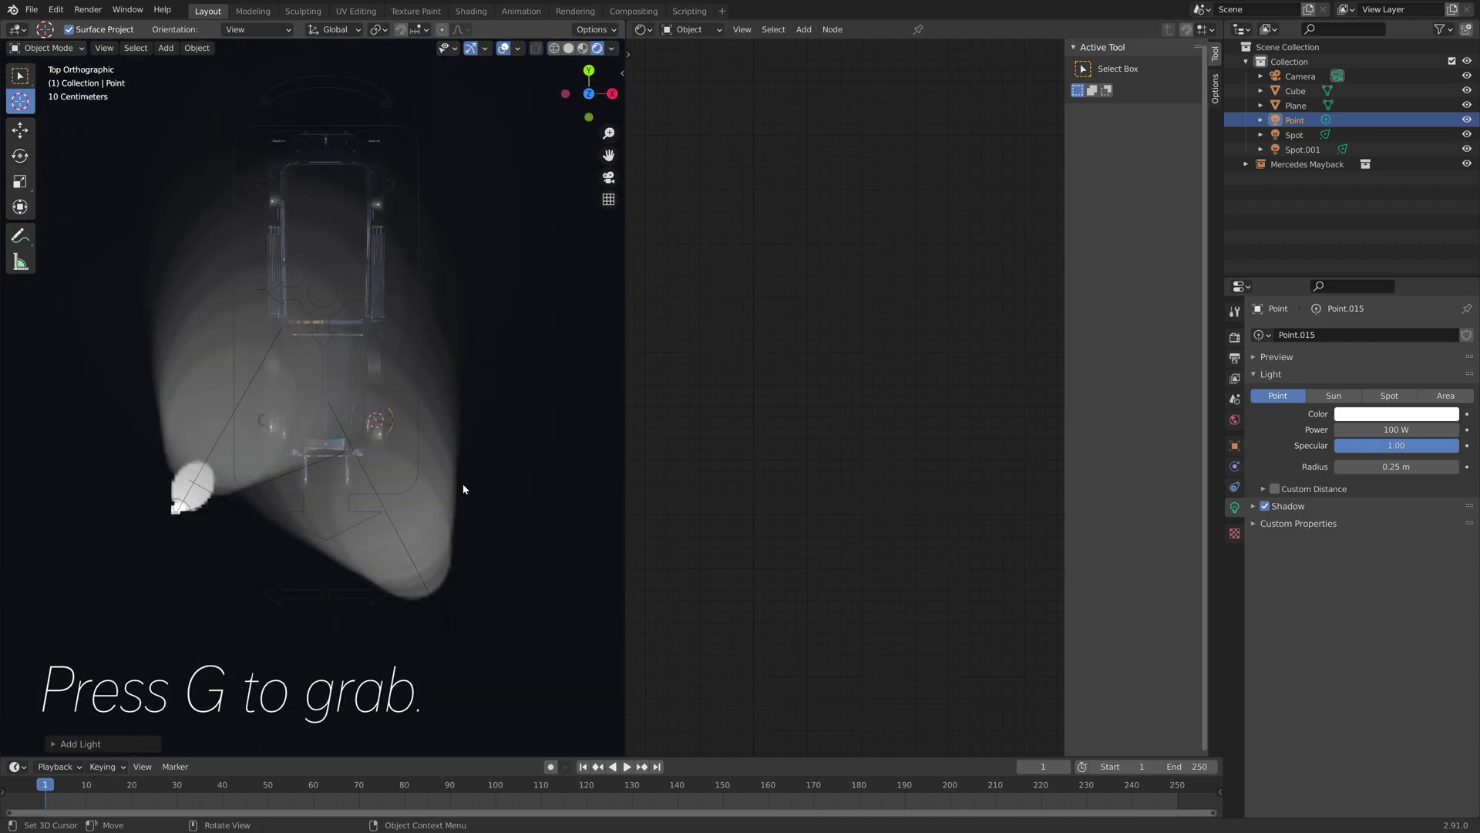
{"action": "key", "text": "g"}
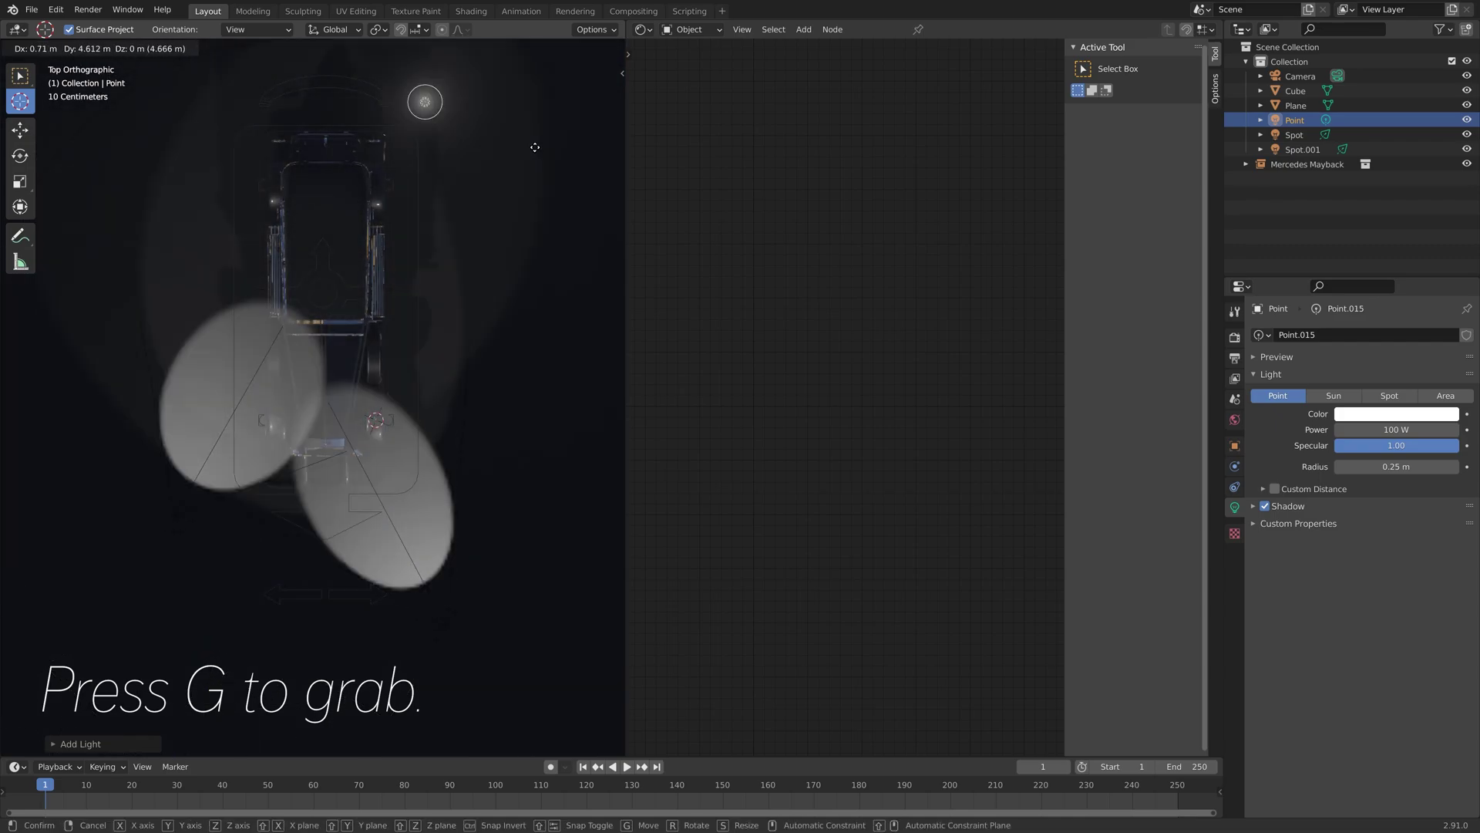
{"action": "left_click", "coordinate": [539, 124]}
{"action": "scroll", "coordinate": [525, 154], "scroll_direction": "down", "scroll_amount": 3}
{"action": "middle_click_drag", "start_coordinate": [487, 169], "coordinate": [497, 280], "text": "shift"}
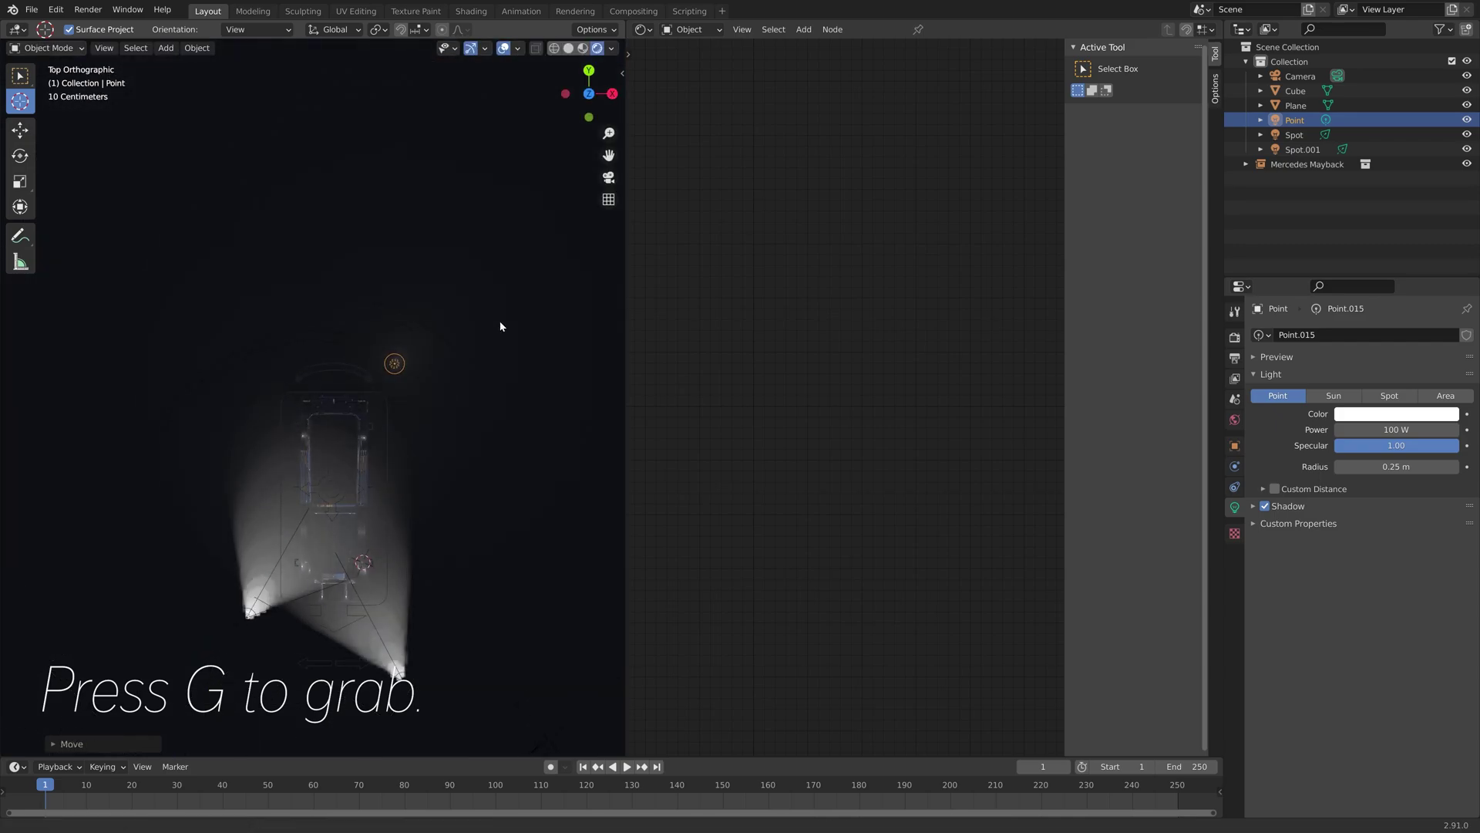
{"action": "key", "text": "g"}
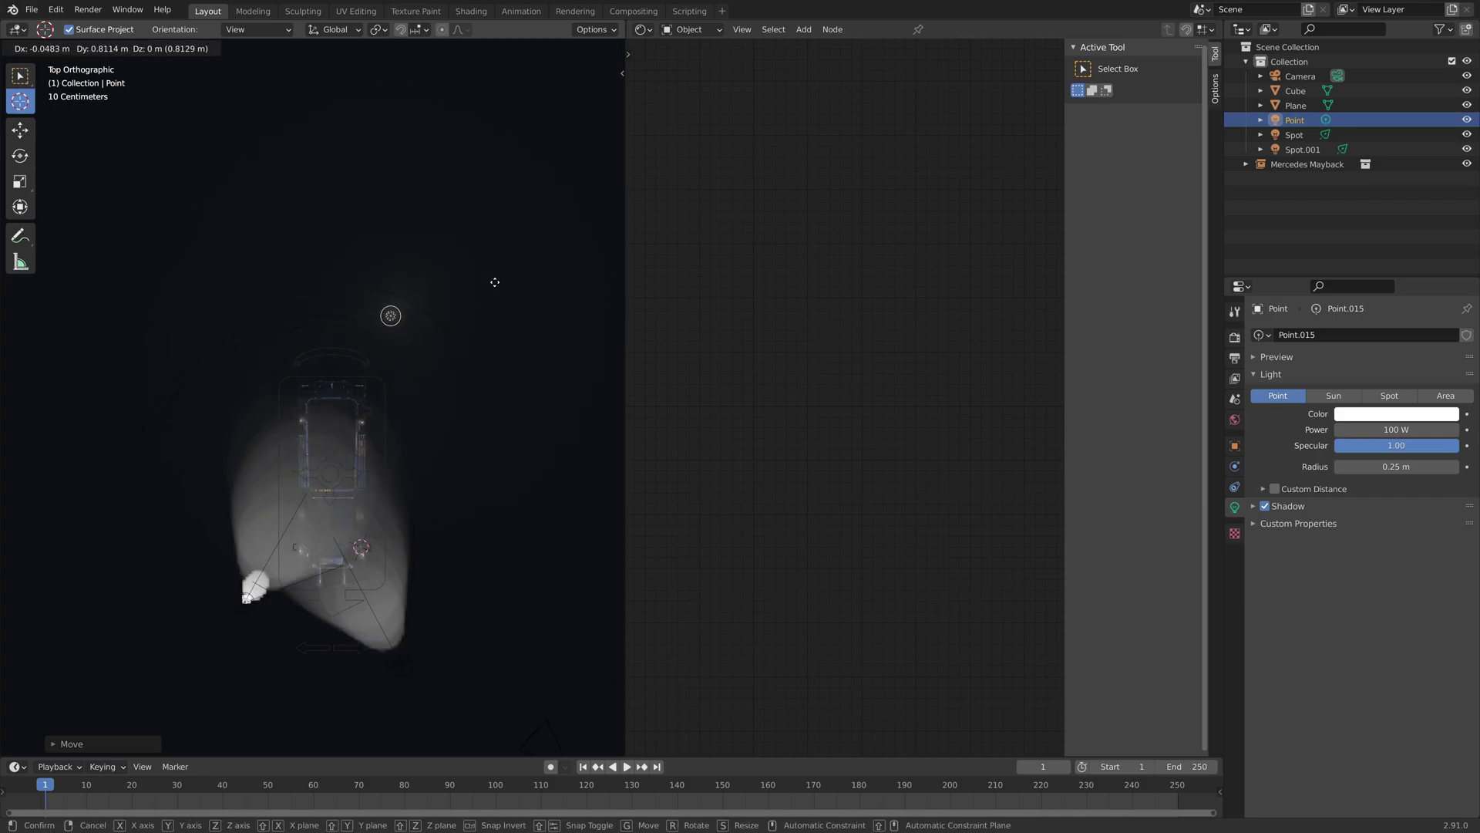
{"action": "key", "text": "Escape"}
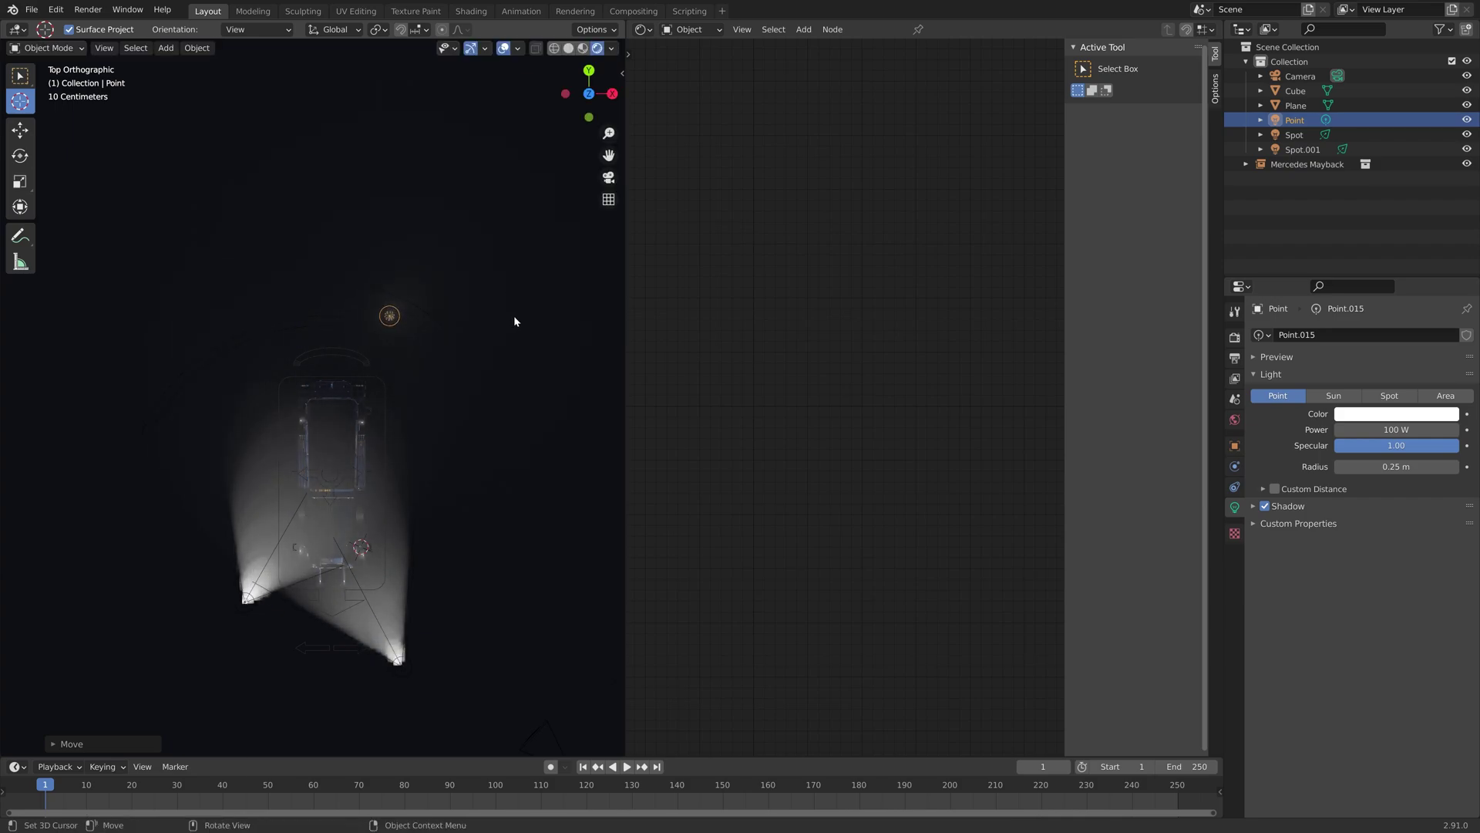
Give the point light a light blue colour.
{"action": "left_click", "coordinate": [1396, 414]}
{"action": "left_click", "coordinate": [1396, 247]}
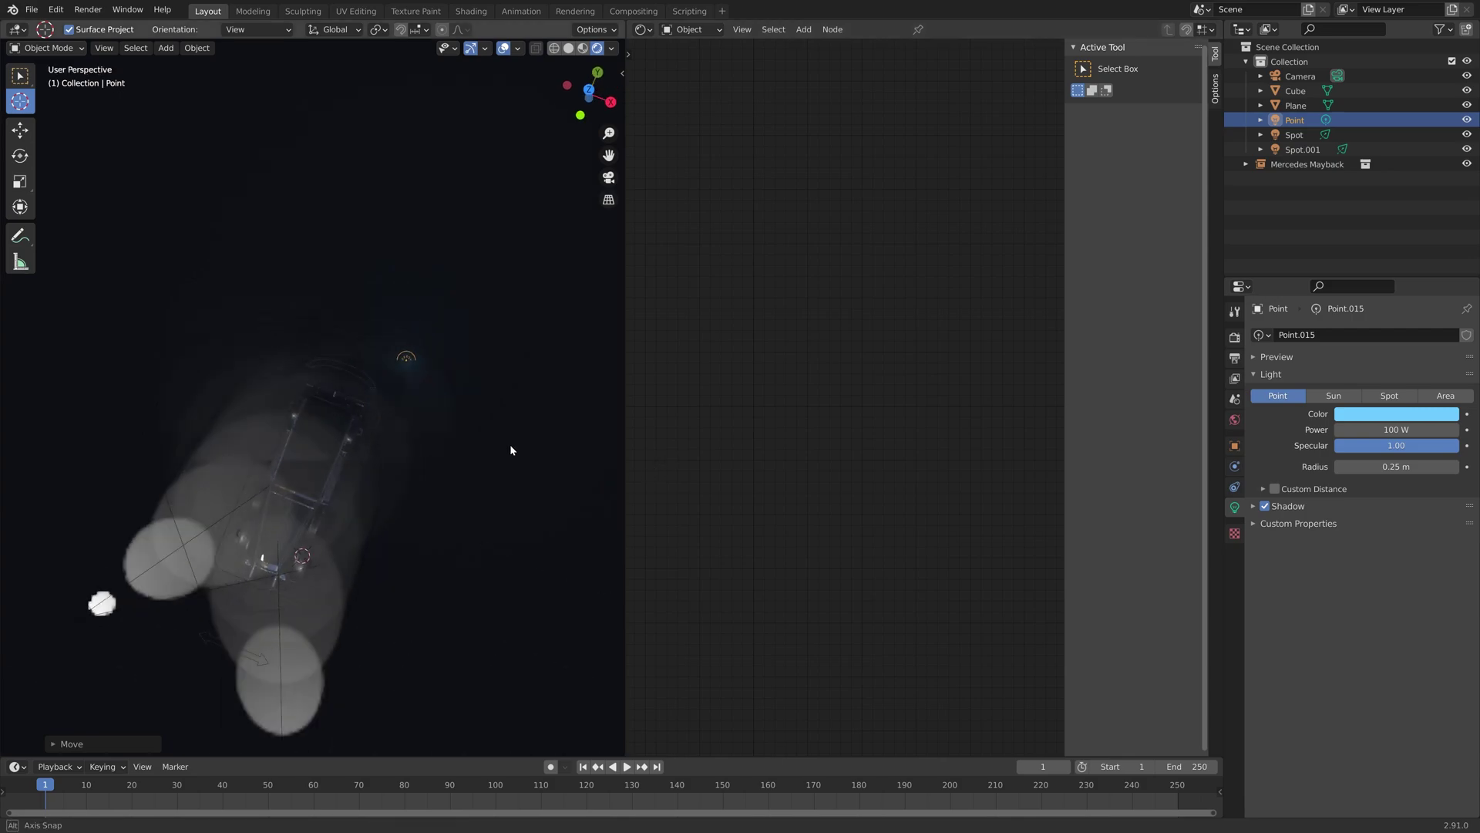
{"action": "middle_click_drag", "start_coordinate": [511, 444], "coordinate": [444, 390]}
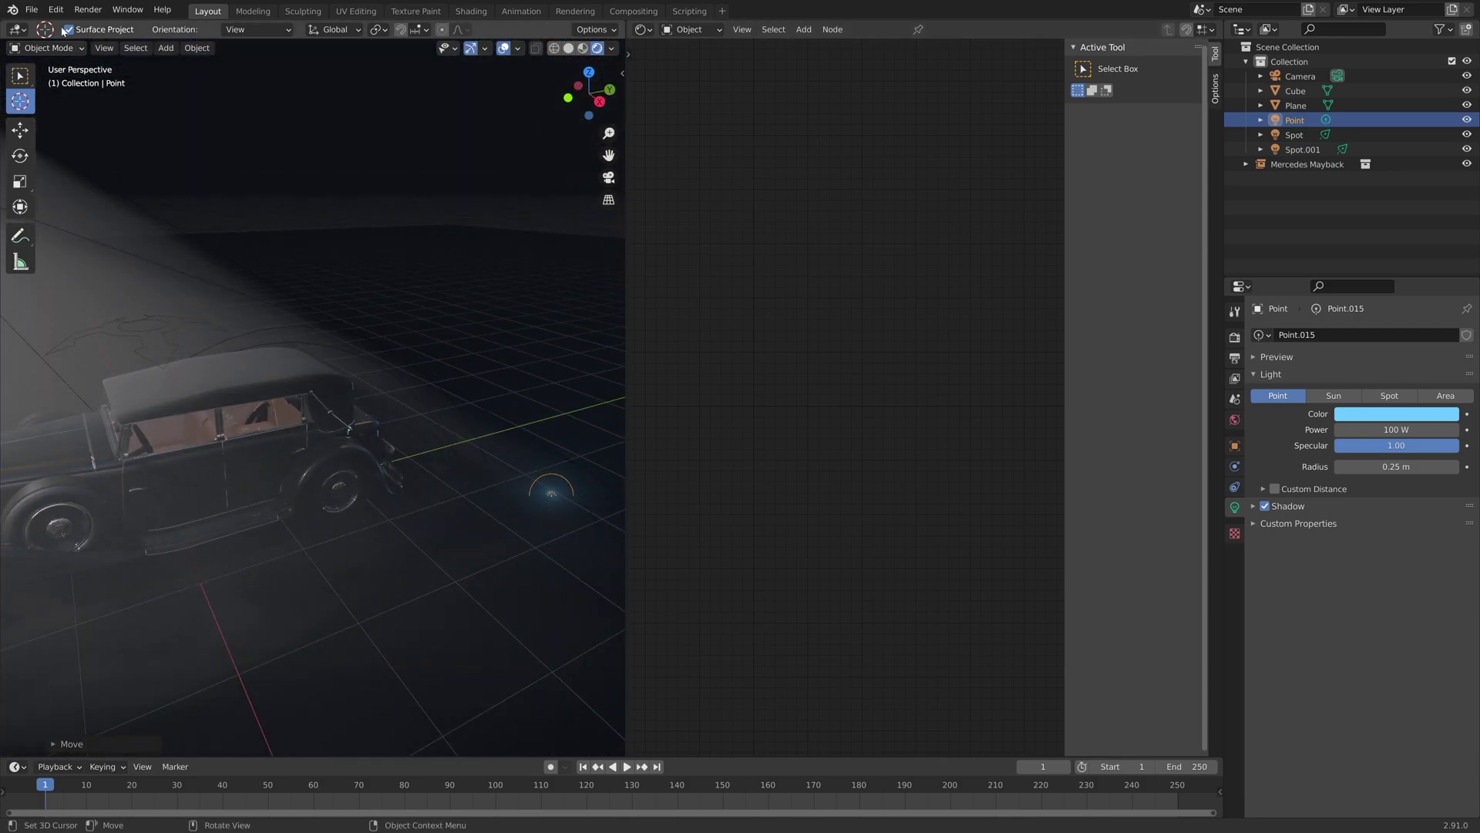
Save the scene as tut.blend.
{"action": "left_click", "coordinate": [32, 10]}
{"action": "left_click", "coordinate": [46, 119]}
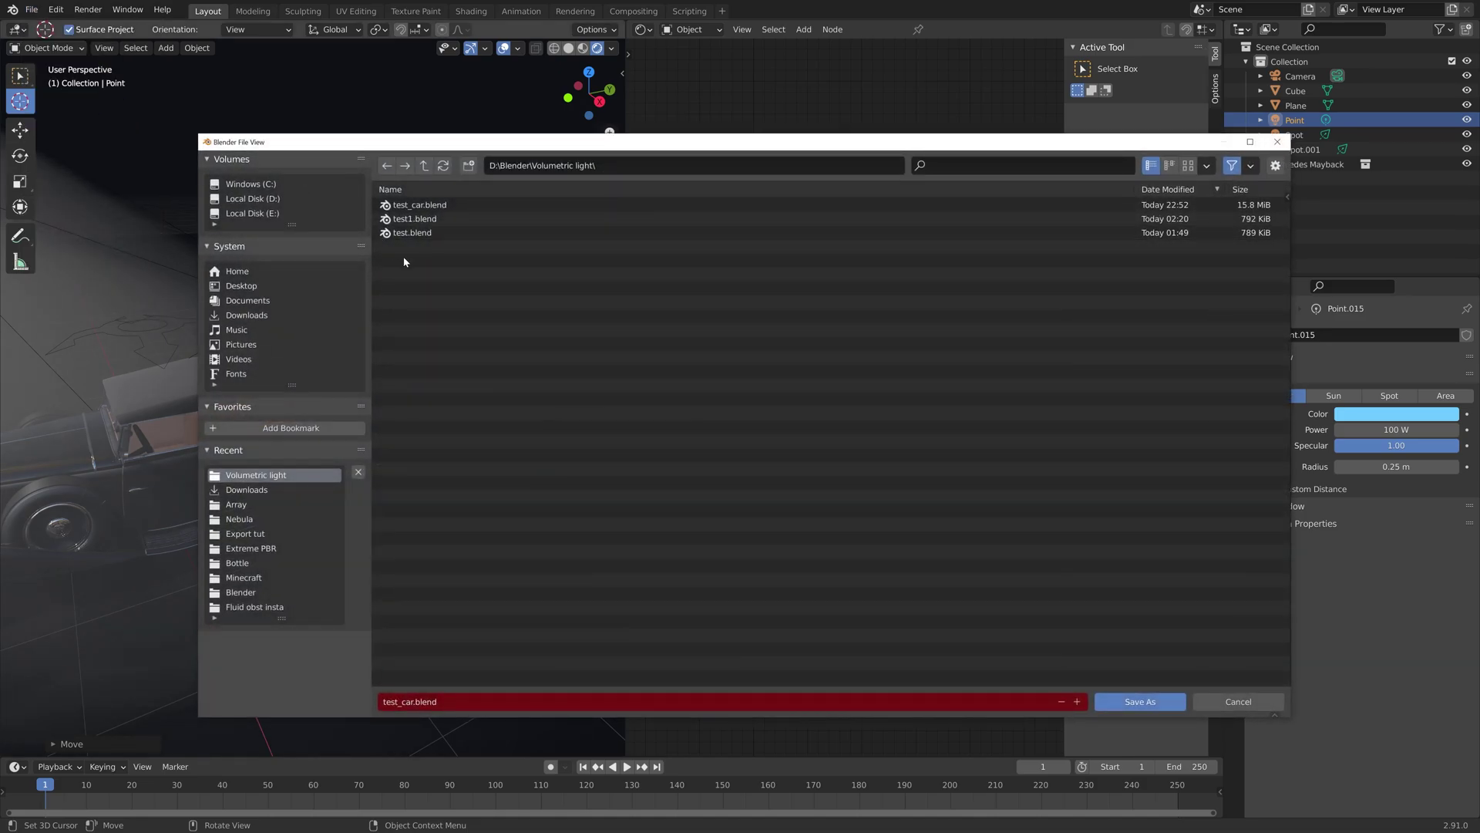
{"action": "left_click", "coordinate": [483, 700]}
{"action": "type", "text": "tut"}
{"action": "key", "text": "Return"}
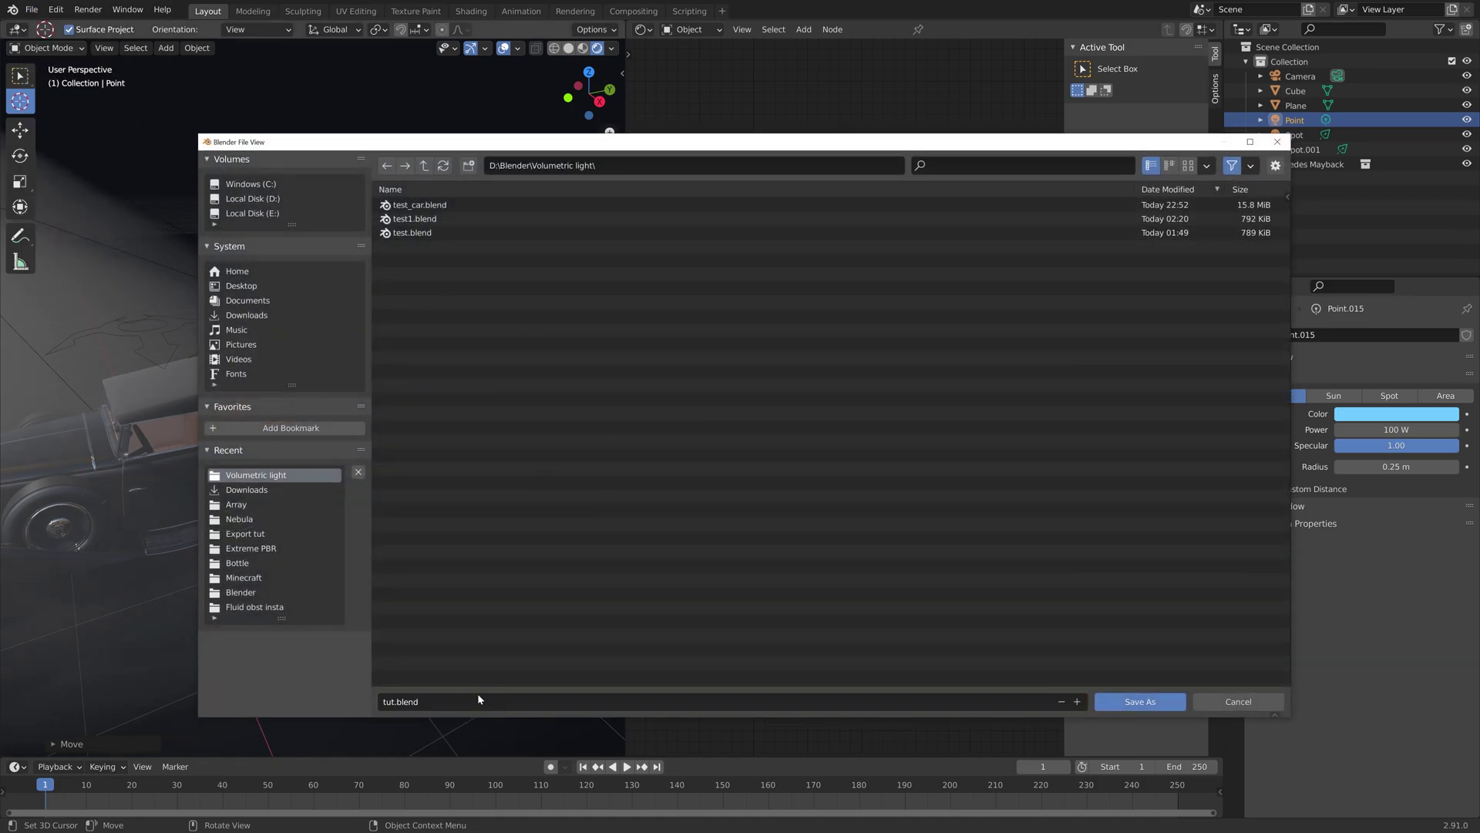
{"action": "left_click", "coordinate": [1140, 702]}
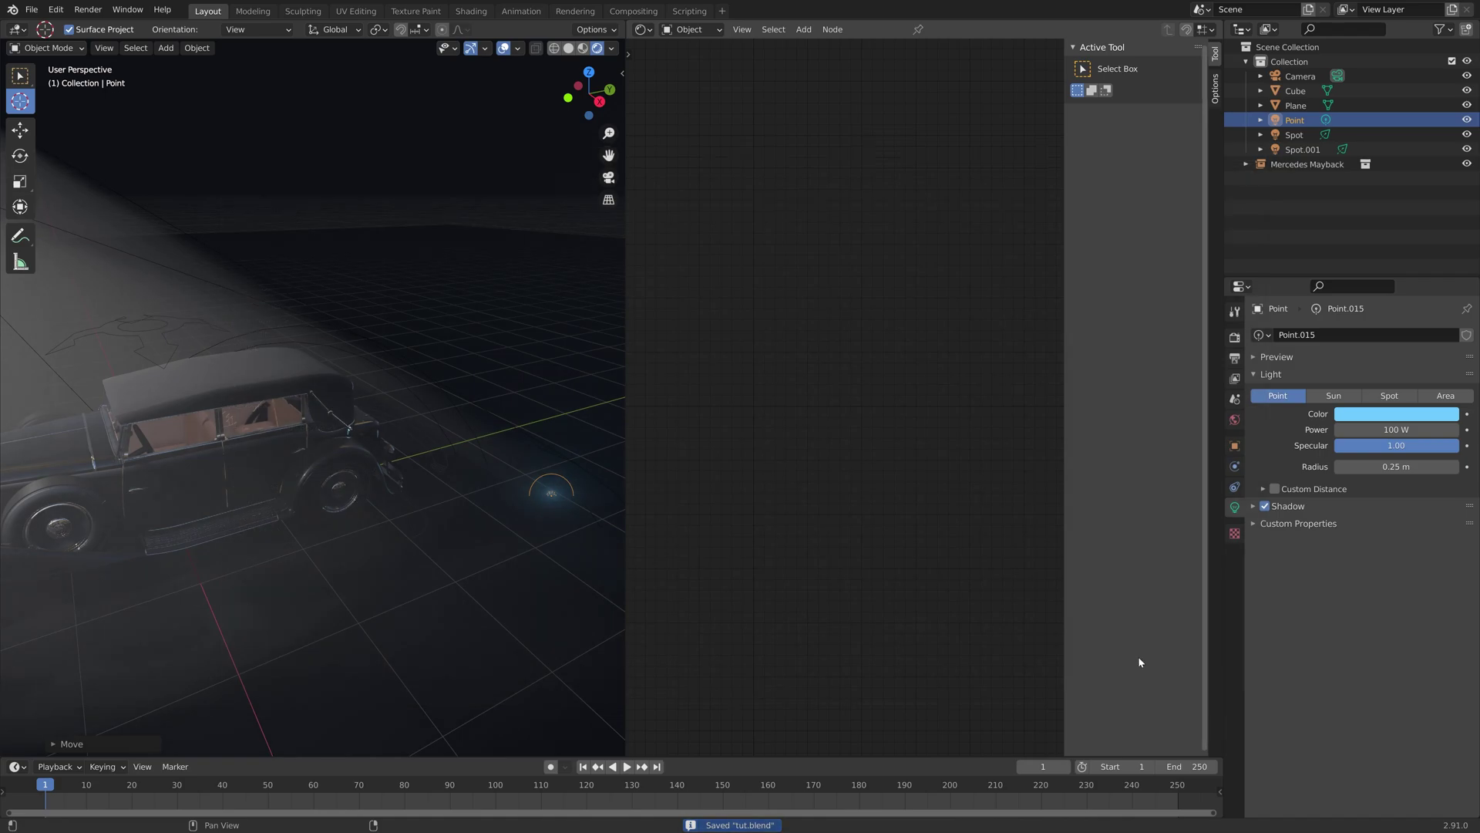
Orbit to view the spotlight cones and open the point light's colour settings.
{"action": "scroll", "coordinate": [360, 542], "scroll_direction": "down", "scroll_amount": 2}
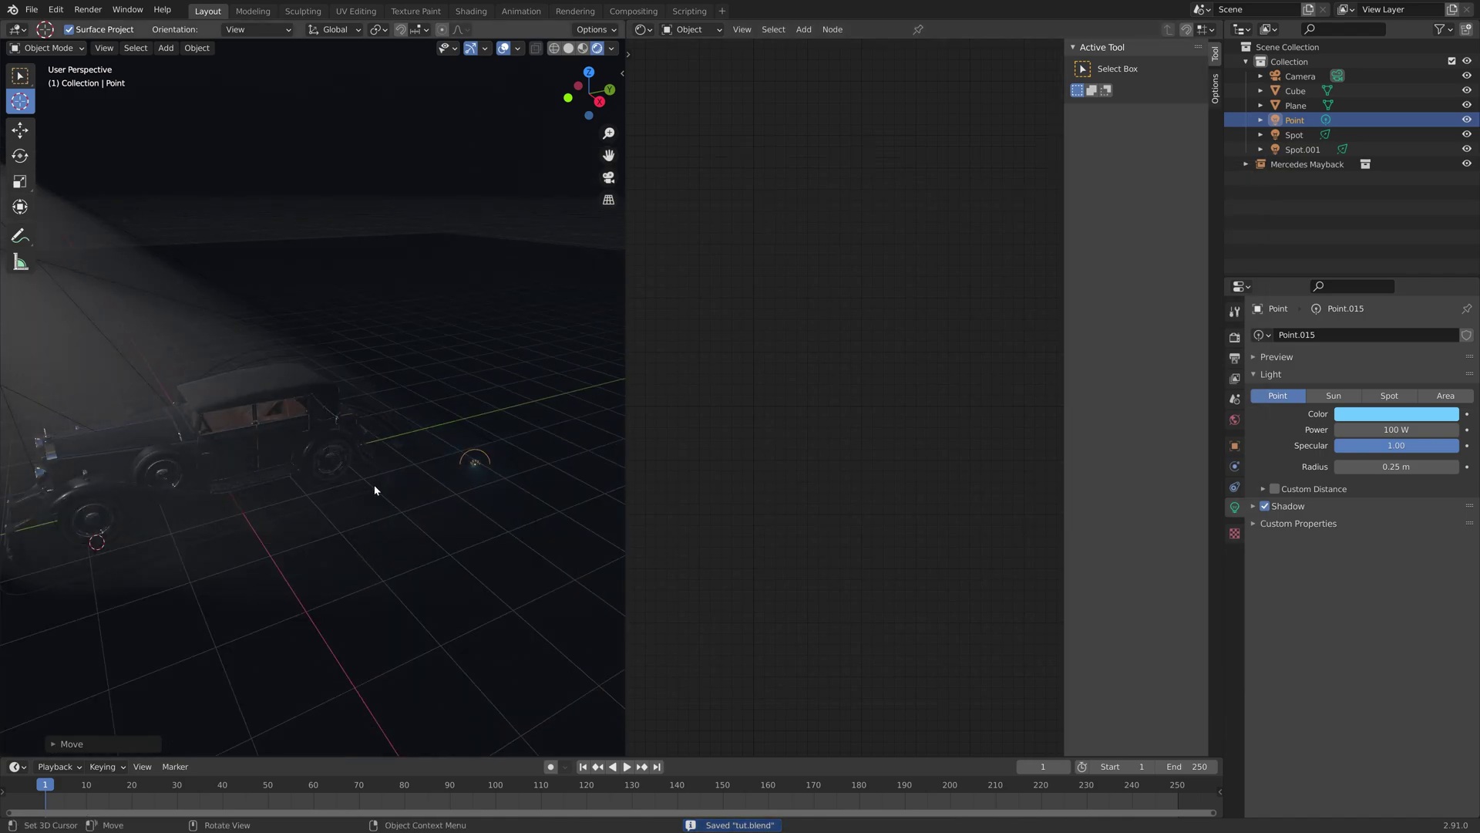
{"action": "middle_click_drag", "start_coordinate": [373, 489], "coordinate": [482, 500]}
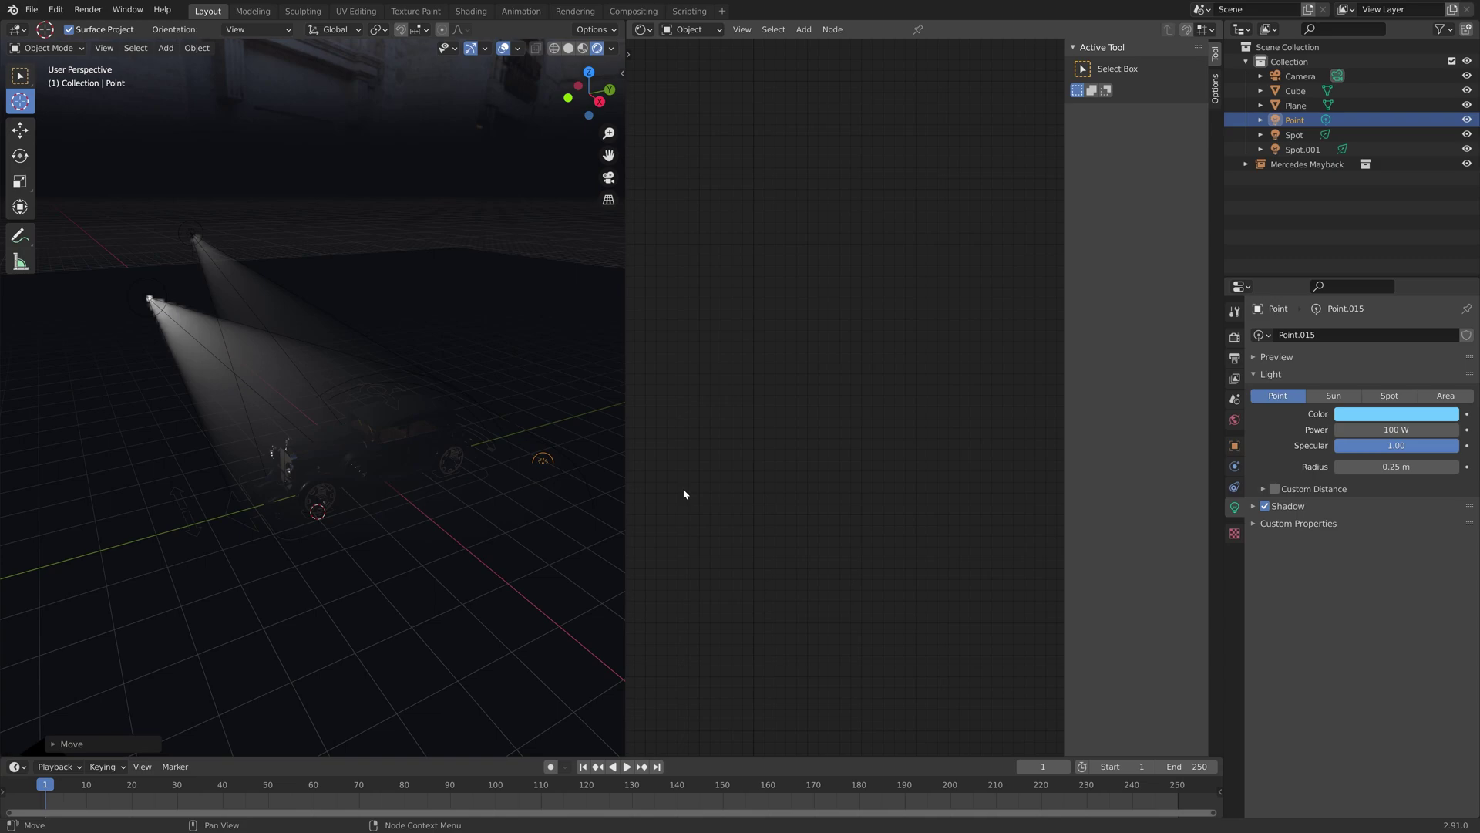
{"action": "left_click", "coordinate": [1391, 413]}
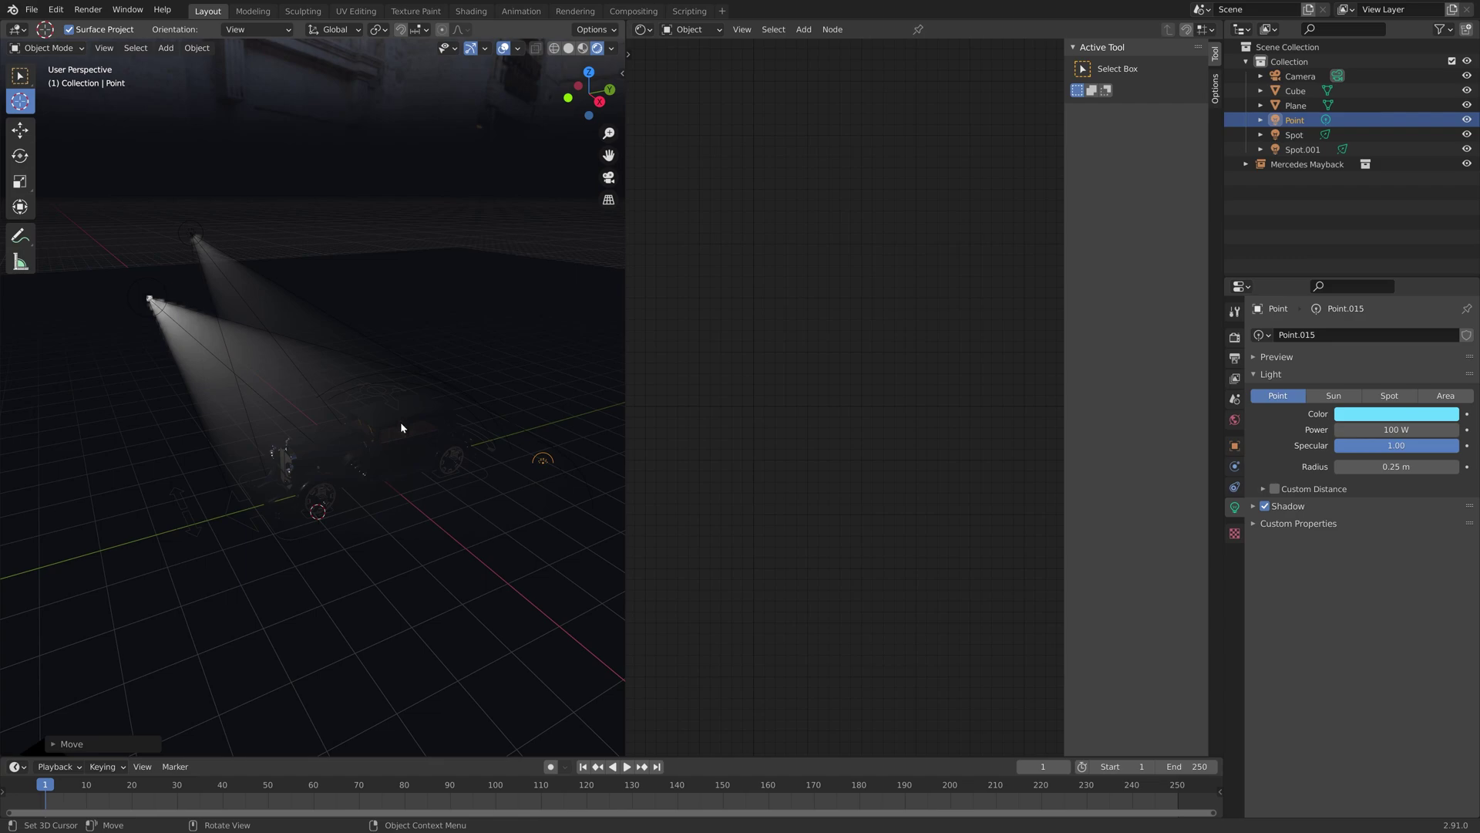
In top view, duplicate the cyan point light along Y, repeating it into a row (Point.001–Point.007).
{"action": "key", "text": "KP_7"}
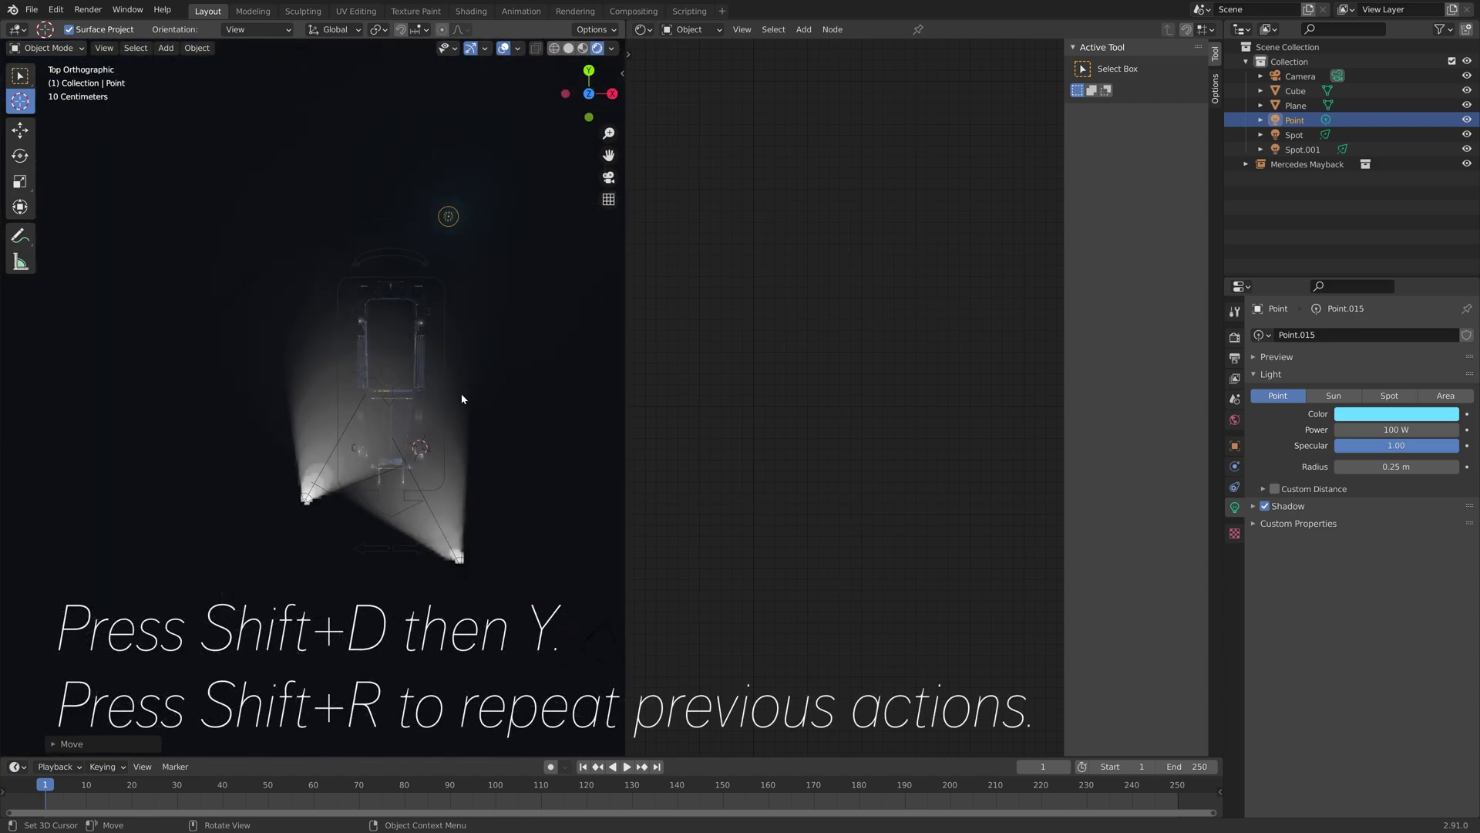
{"action": "key", "text": "shift+d"}
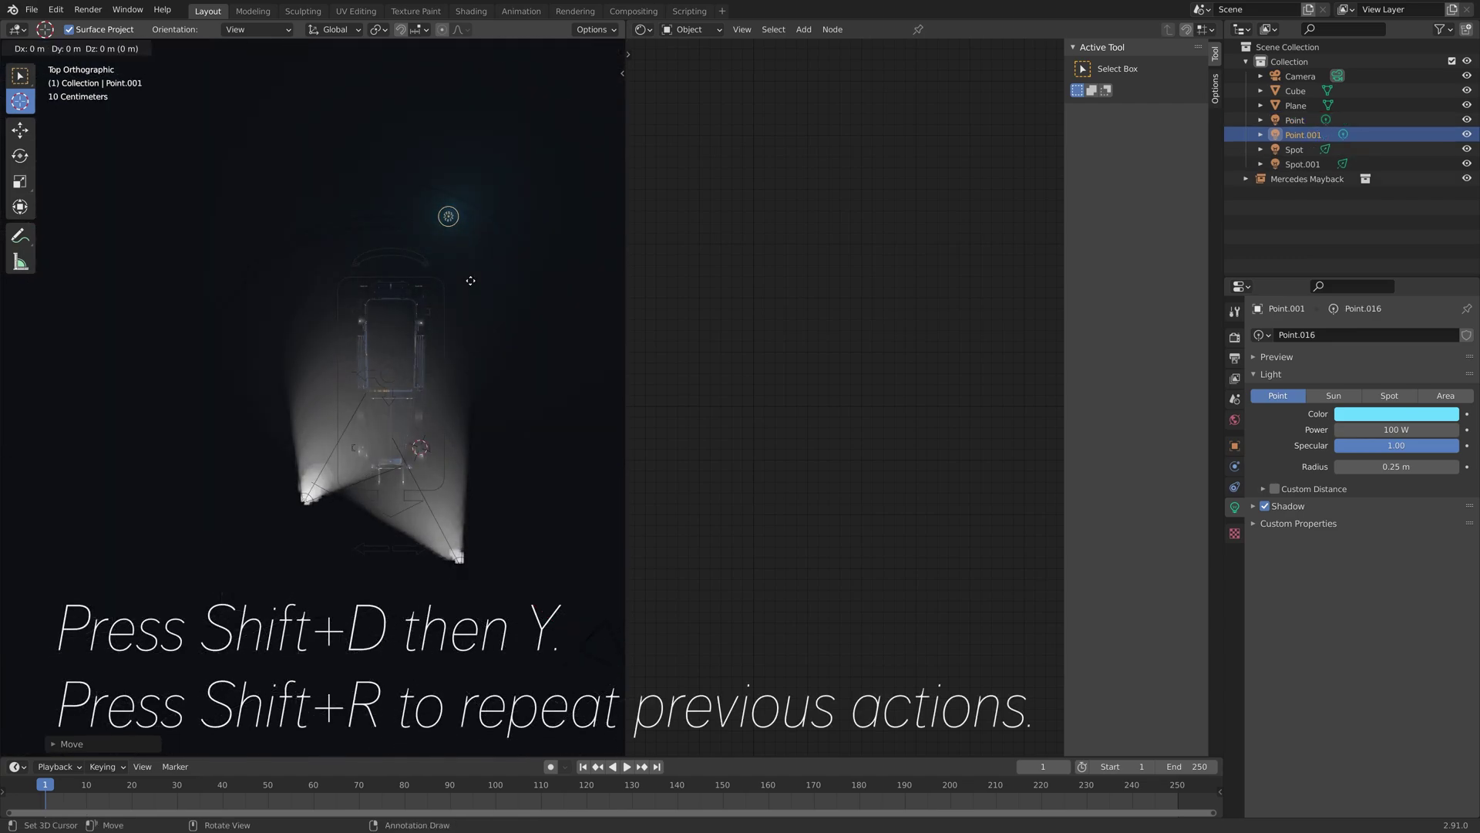
{"action": "key", "text": "y"}
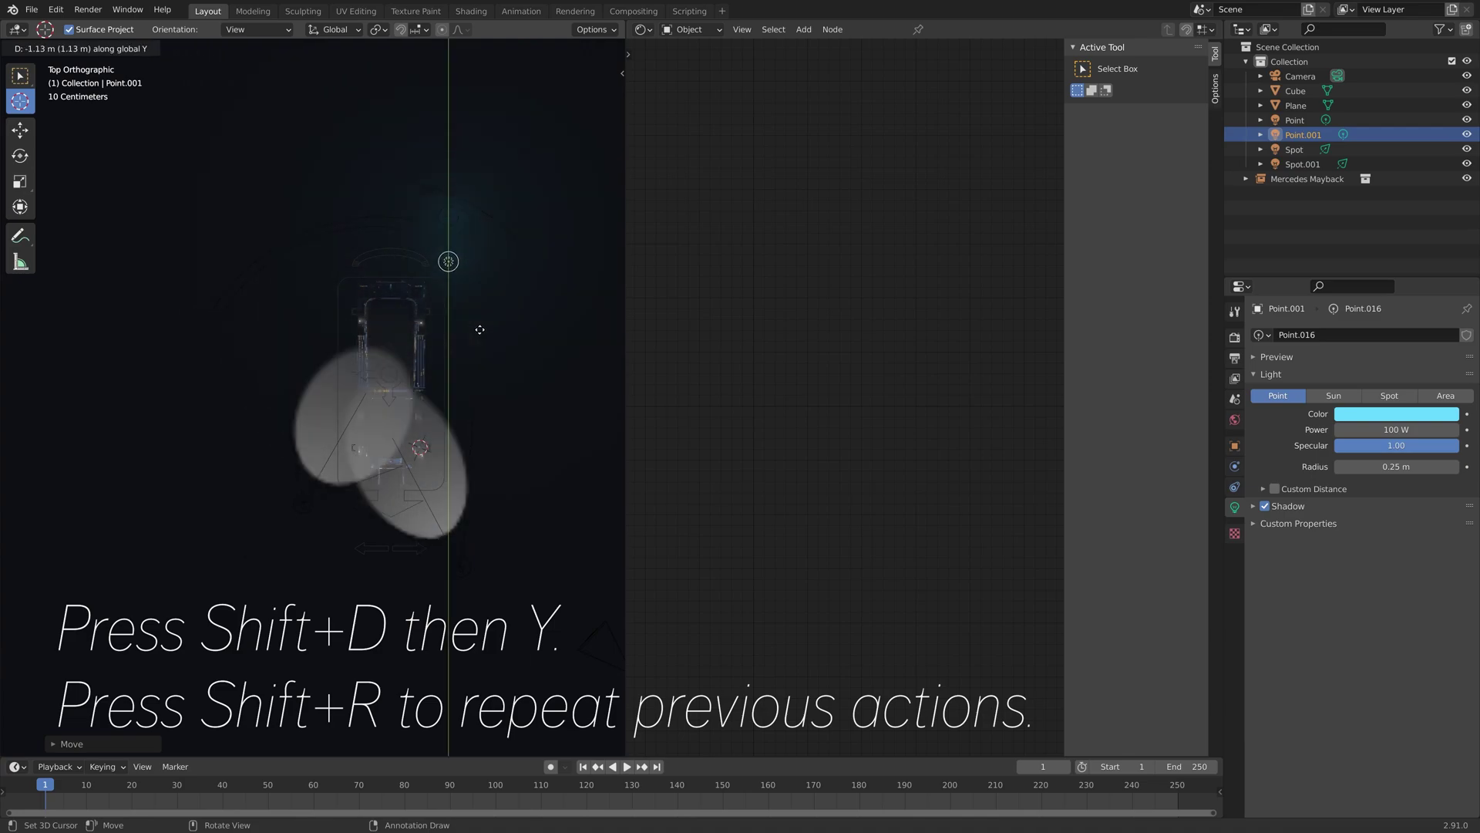
{"action": "left_click", "coordinate": [492, 340]}
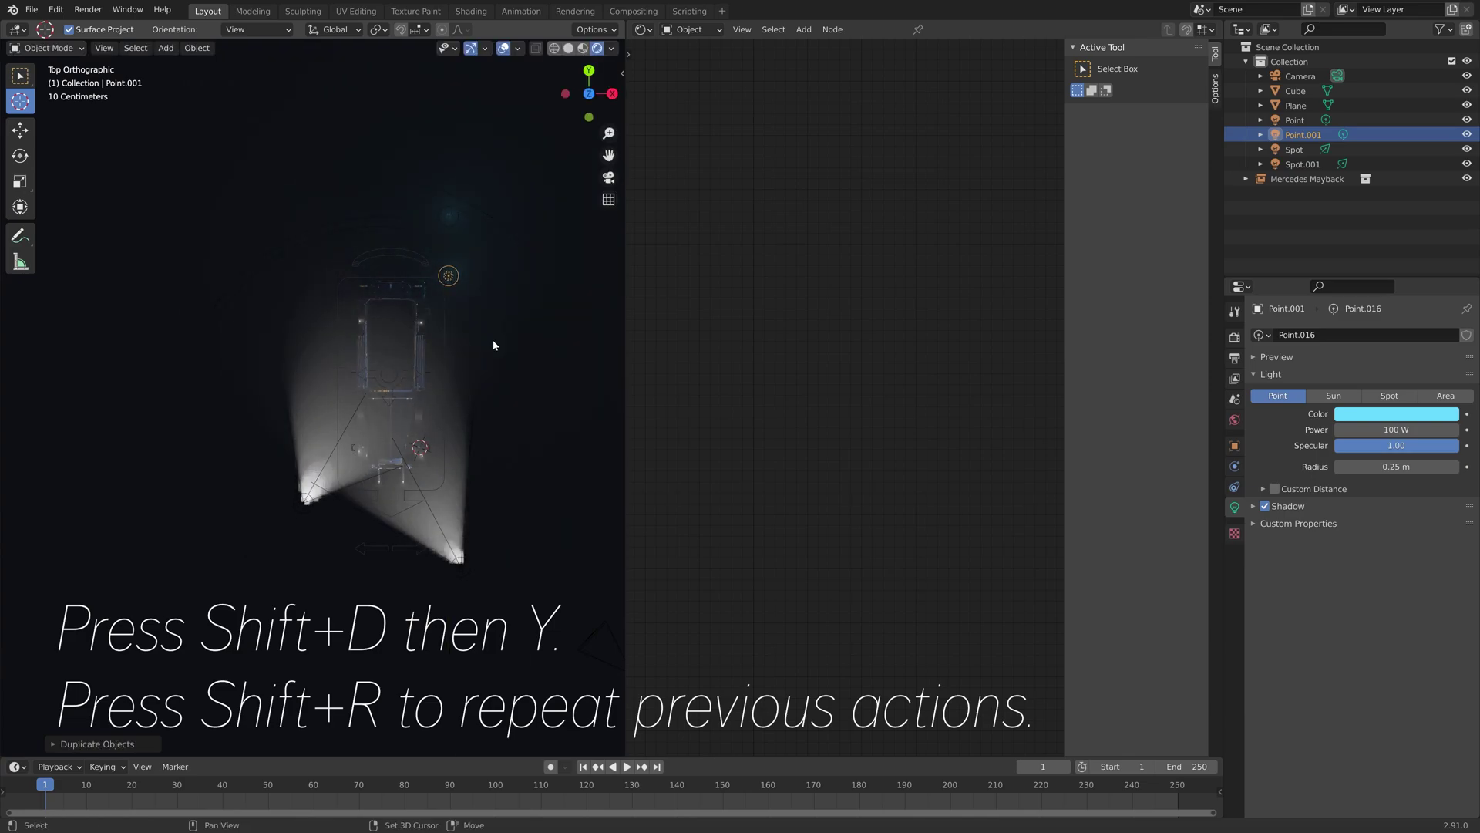
{"action": "key", "text": "shift+r"}
{"action": "key", "text": "shift+r"}
{"action": "key", "text": "shift+r"}
{"action": "key", "text": "shift+r"}
{"action": "key", "text": "shift+r"}
{"action": "key", "text": "shift+r"}
{"action": "key", "text": "shift+r"}
{"action": "key", "text": "shift+r"}
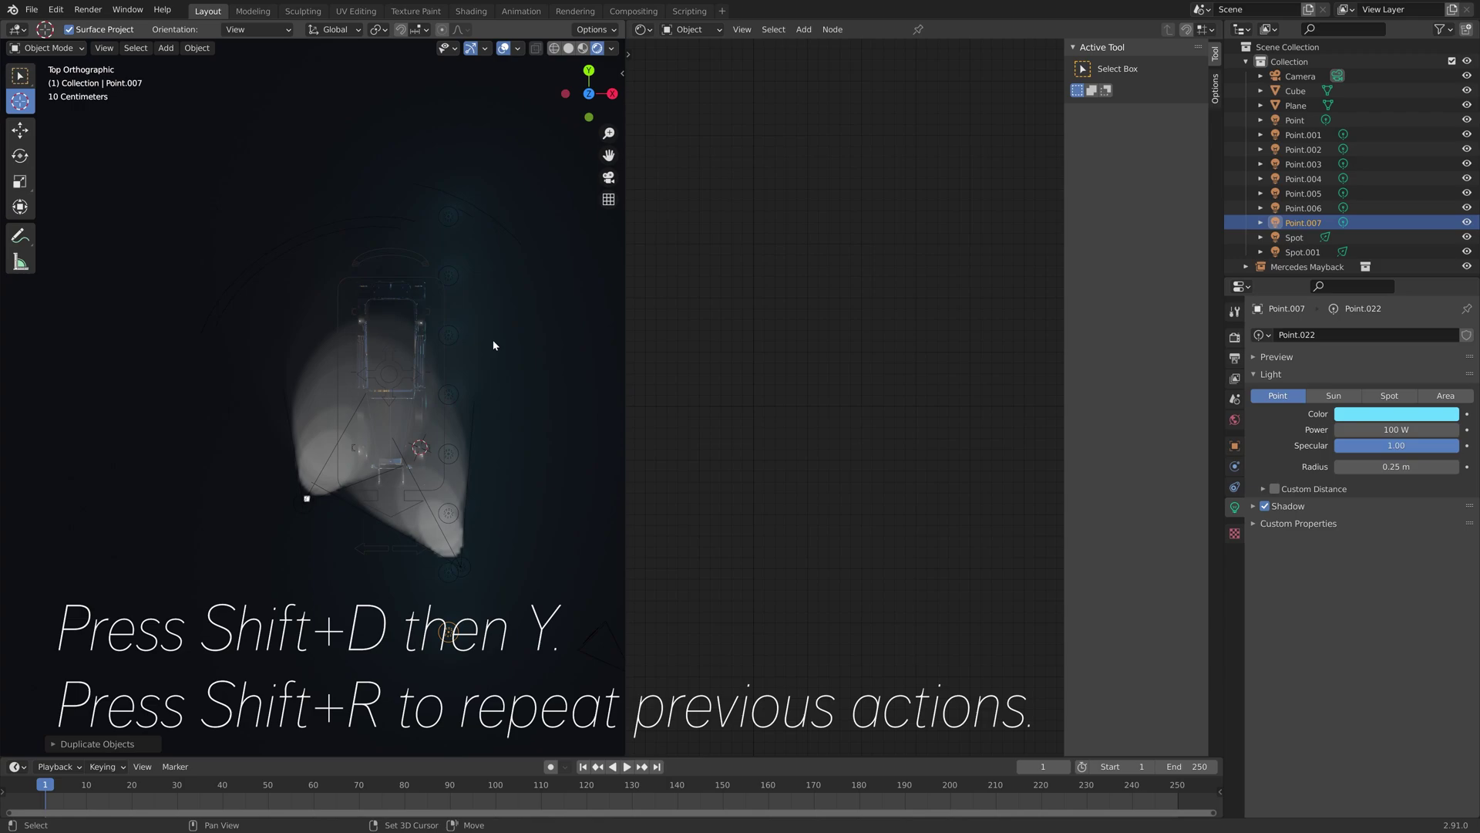
Select point lights Point through Point.009 and duplicate them along X into a parallel second row.
{"action": "left_click", "coordinate": [447, 688], "text": "shift"}
{"action": "left_click", "coordinate": [449, 691]}
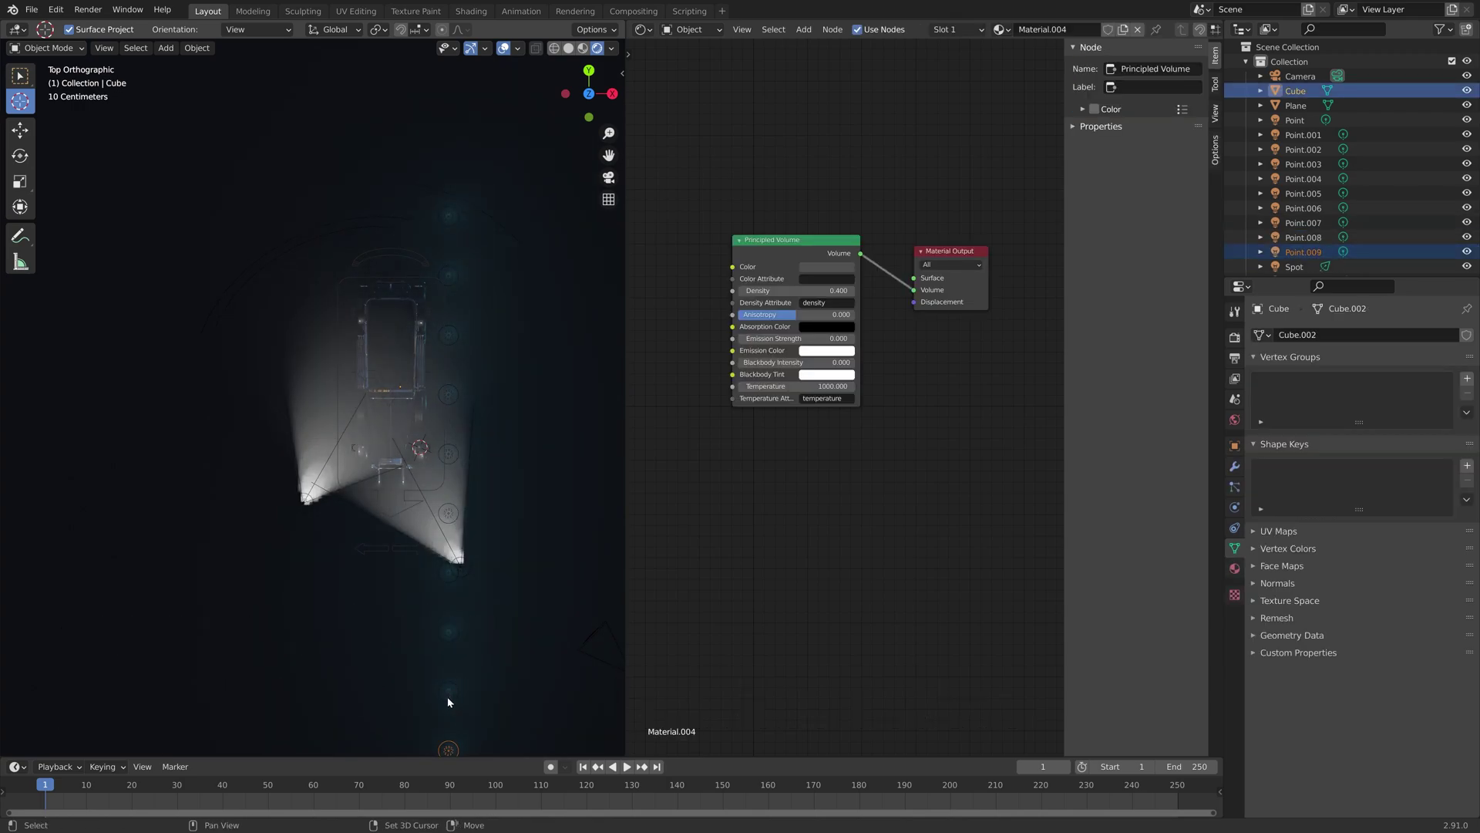
{"action": "left_click", "coordinate": [20, 75]}
{"action": "left_click", "coordinate": [449, 749]}
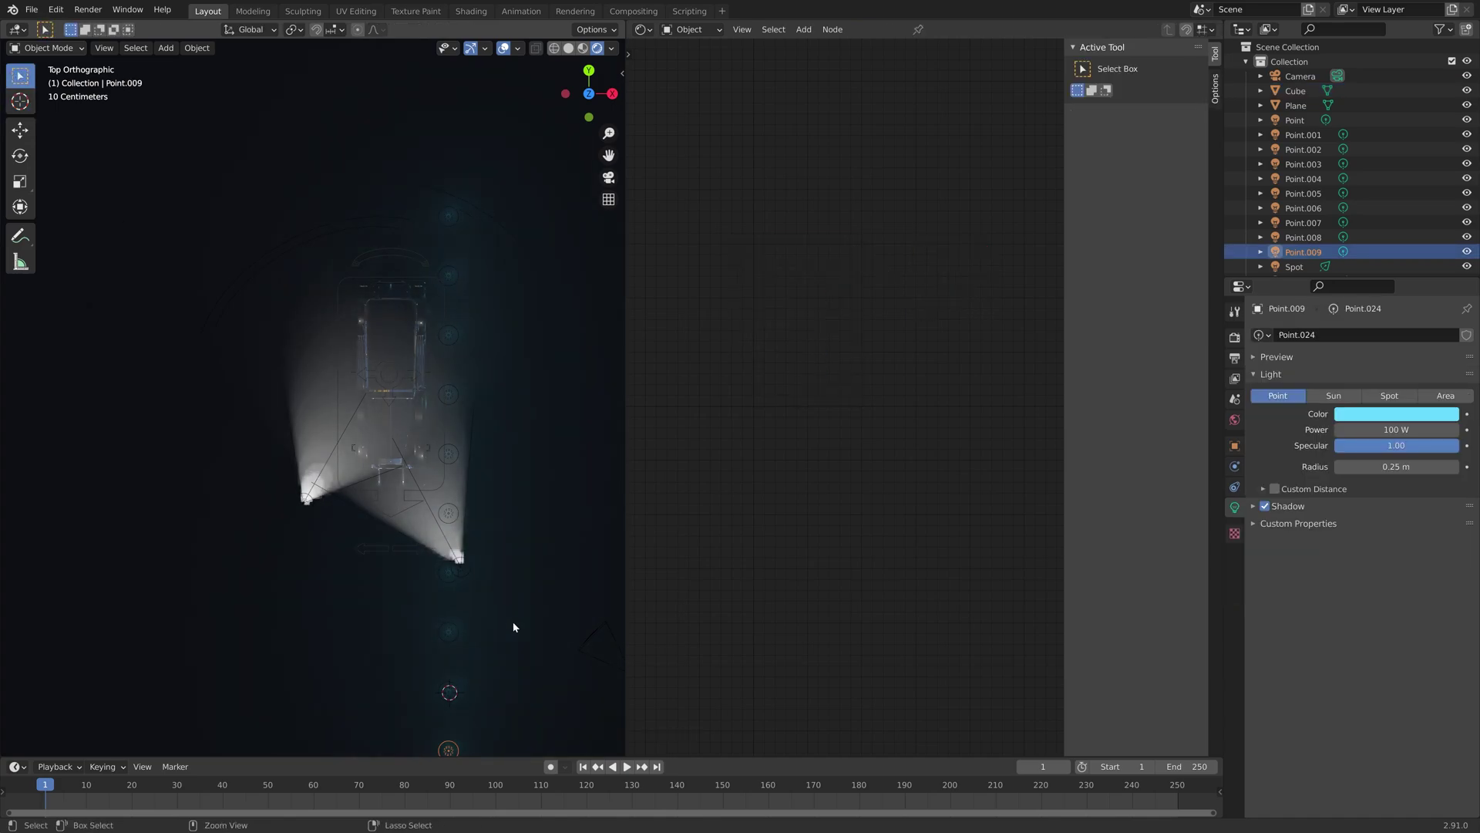
{"action": "left_click", "coordinate": [1295, 121], "text": "shift"}
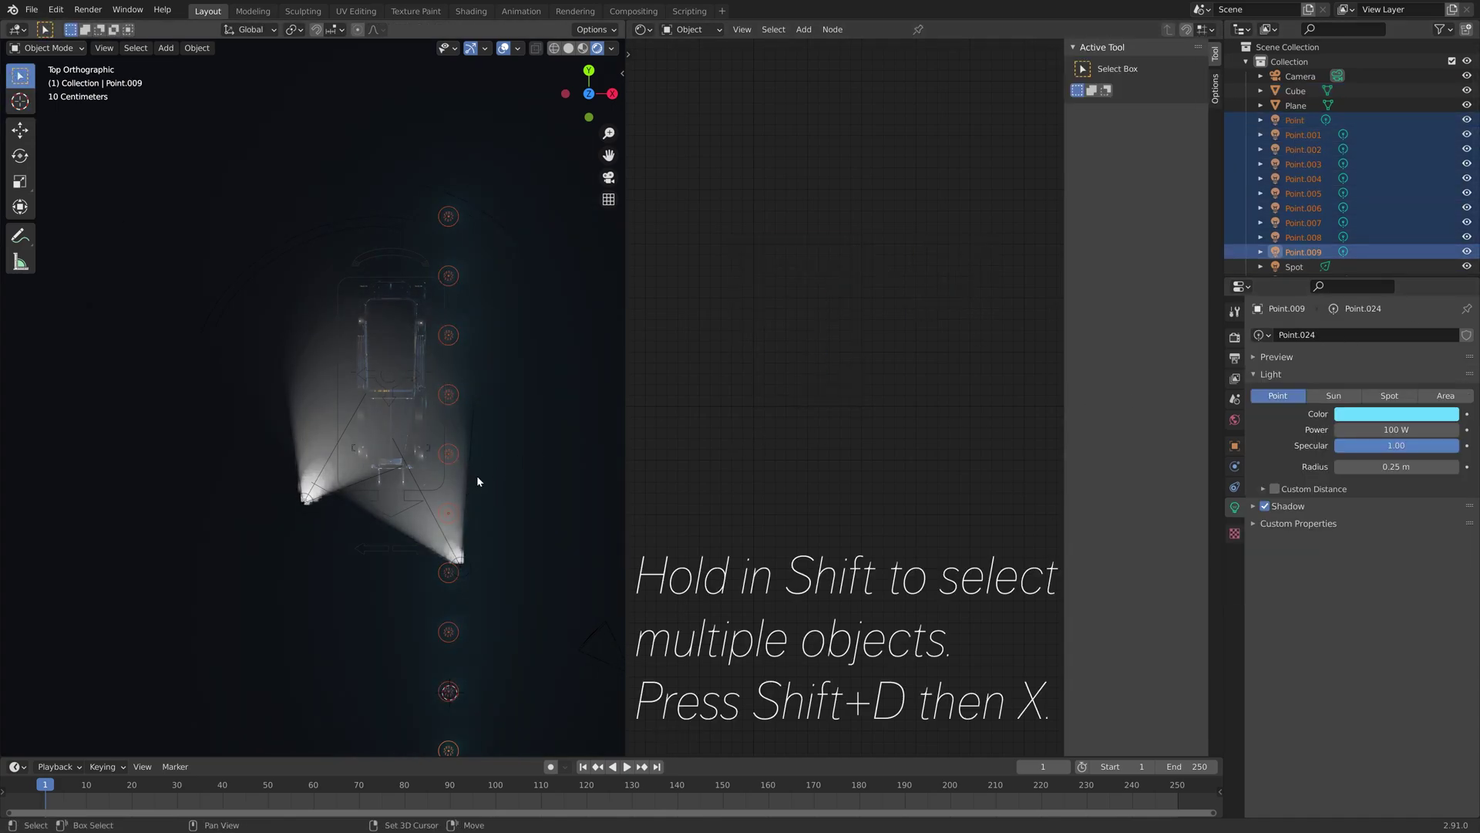
{"action": "key", "text": "shift+d"}
{"action": "key", "text": "x"}
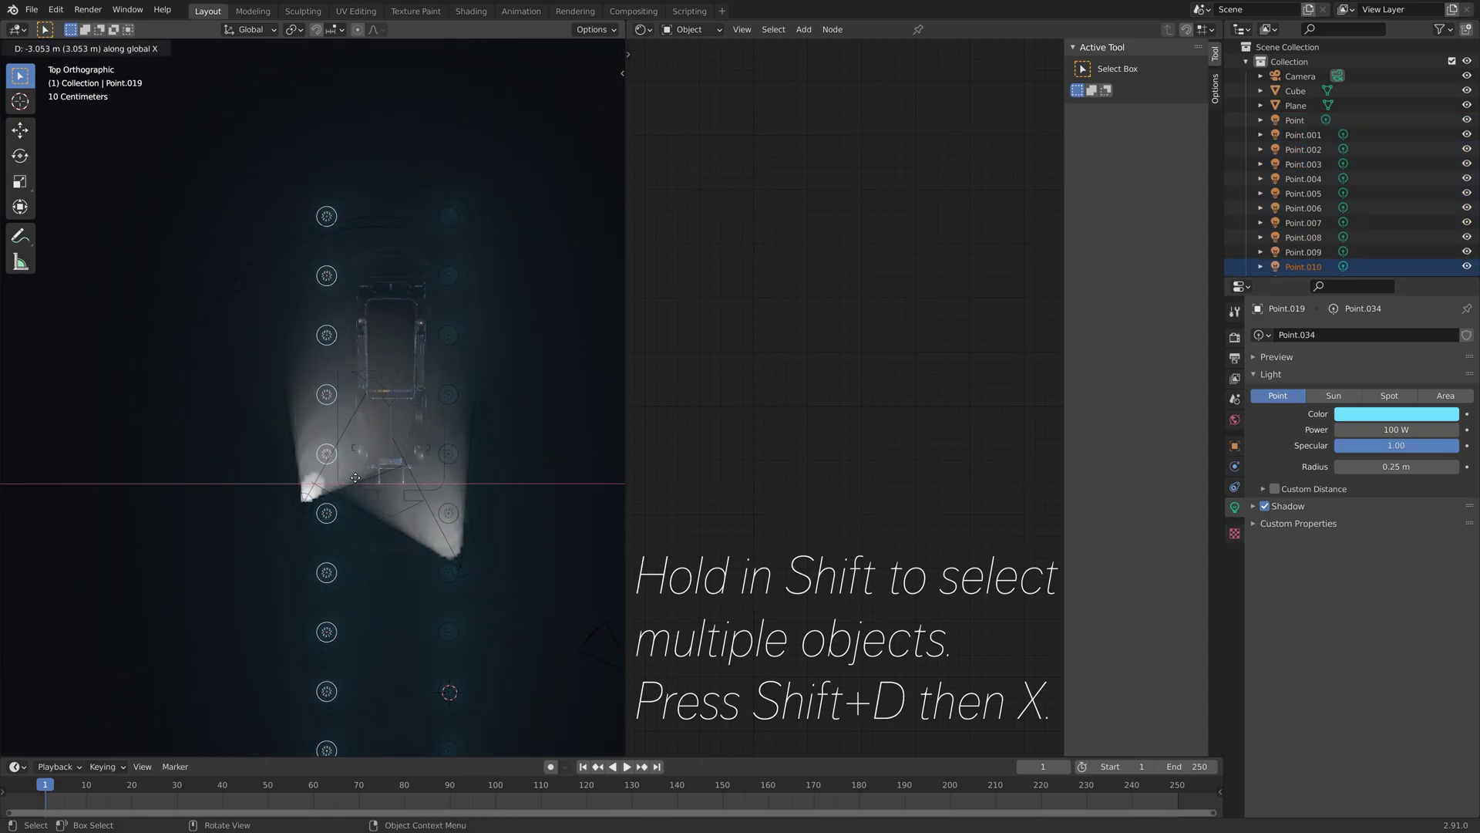
{"action": "left_click", "coordinate": [362, 477]}
Orbit to a higher view of the car, select the fog cube, and hide viewport overlays.
{"action": "mouse_move", "coordinate": [362, 478]}
{"action": "middle_mouse_down"}
{"action": "mouse_move", "coordinate": [405, 540]}
{"action": "mouse_move", "coordinate": [359, 448]}
{"action": "mouse_move", "coordinate": [403, 474]}
{"action": "mouse_move", "coordinate": [371, 451]}
{"action": "middle_mouse_up"}
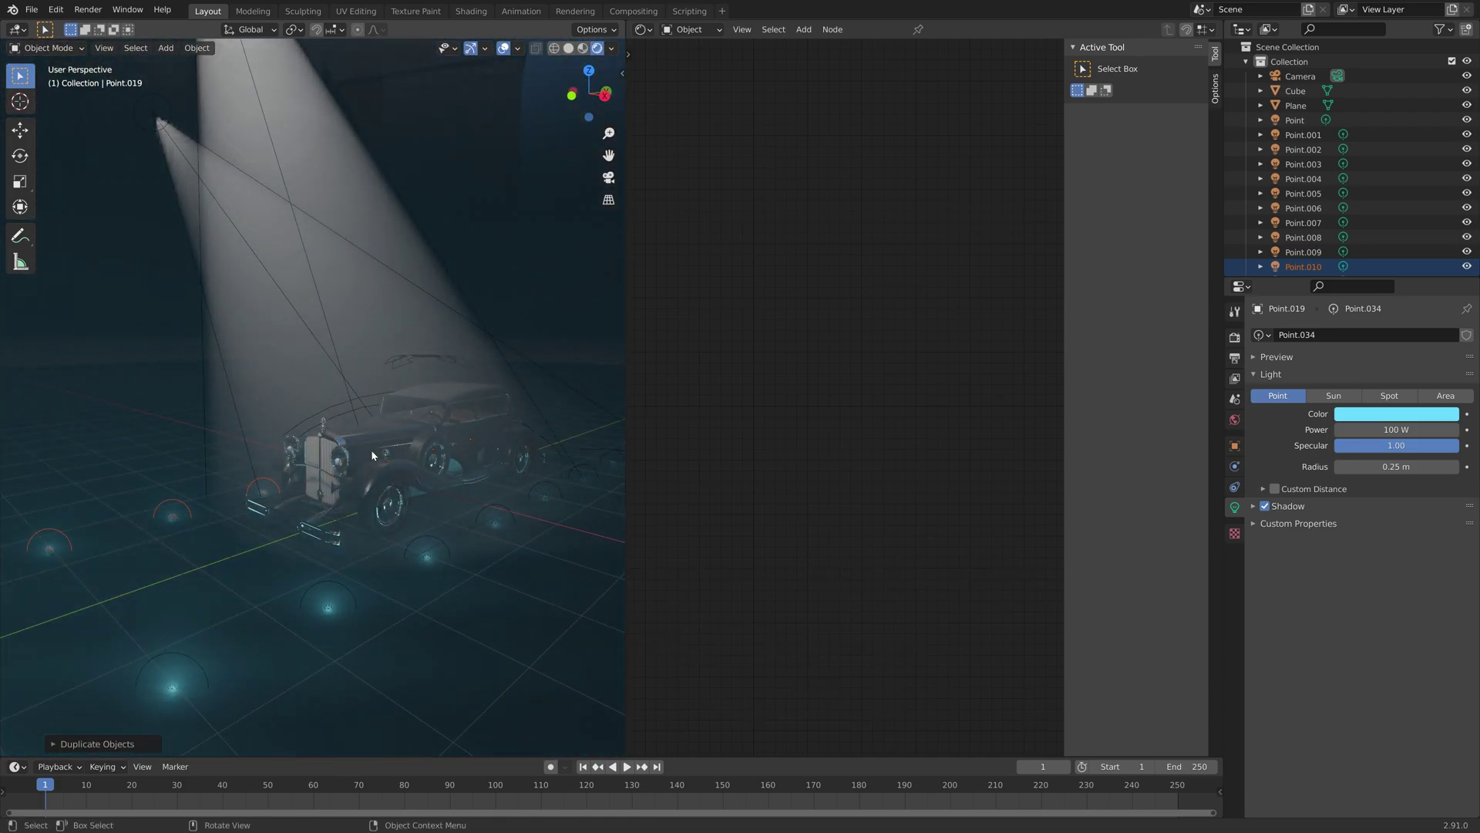
{"action": "scroll", "coordinate": [382, 450], "scroll_direction": "up", "scroll_amount": 3}
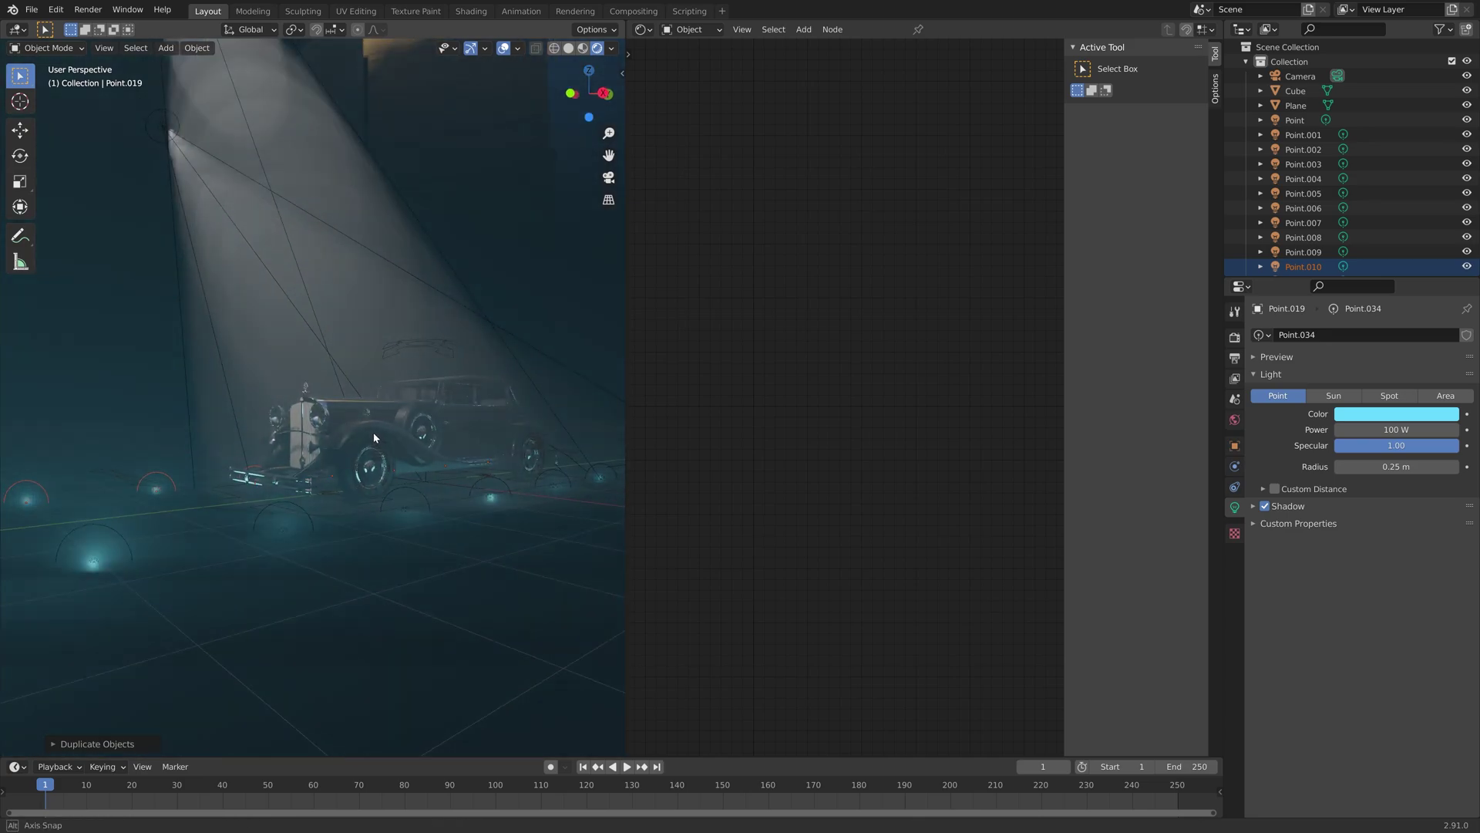
{"action": "middle_click_drag", "start_coordinate": [402, 447], "coordinate": [457, 448]}
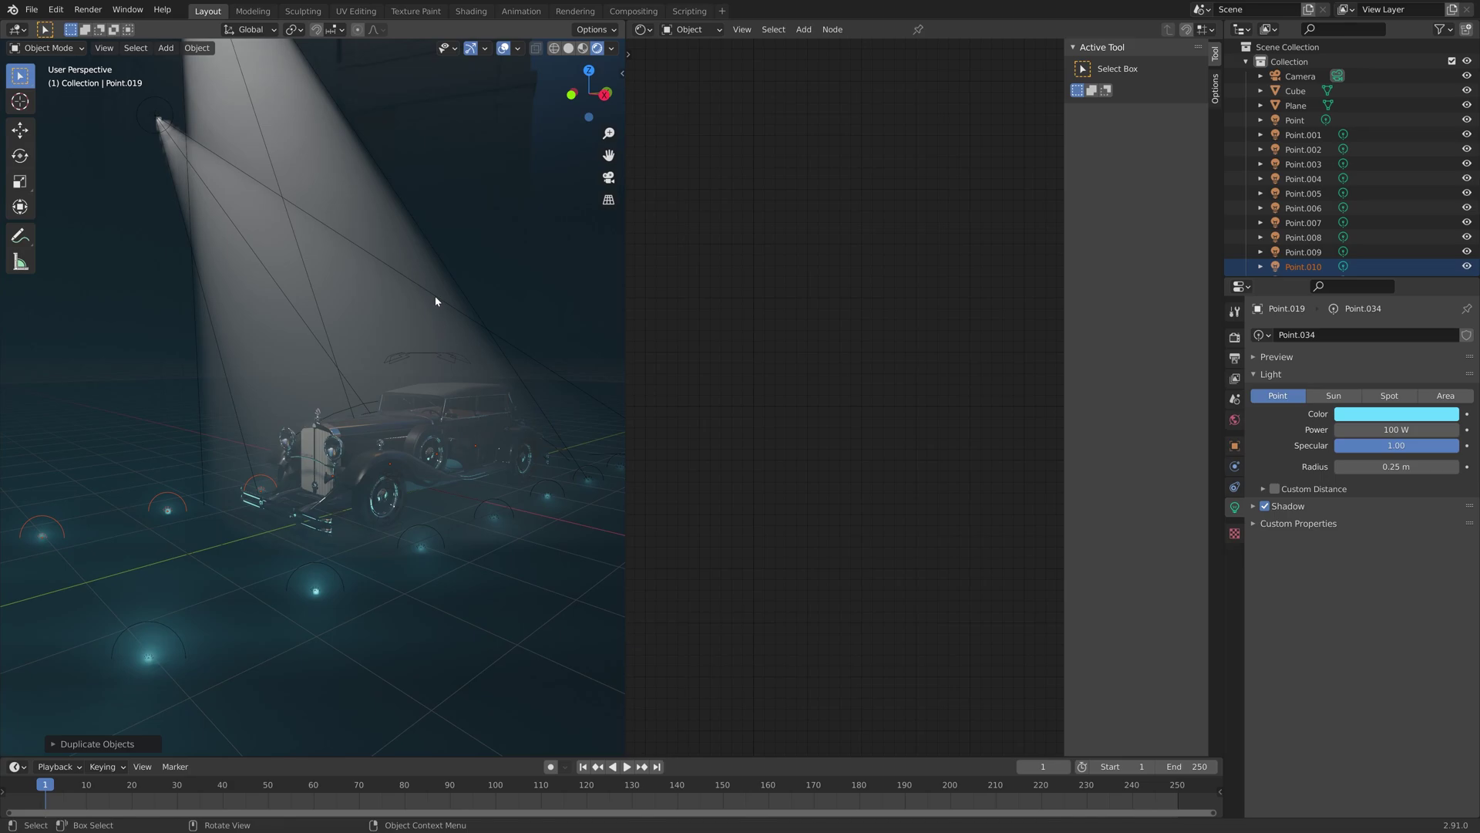
{"action": "left_click", "coordinate": [519, 74]}
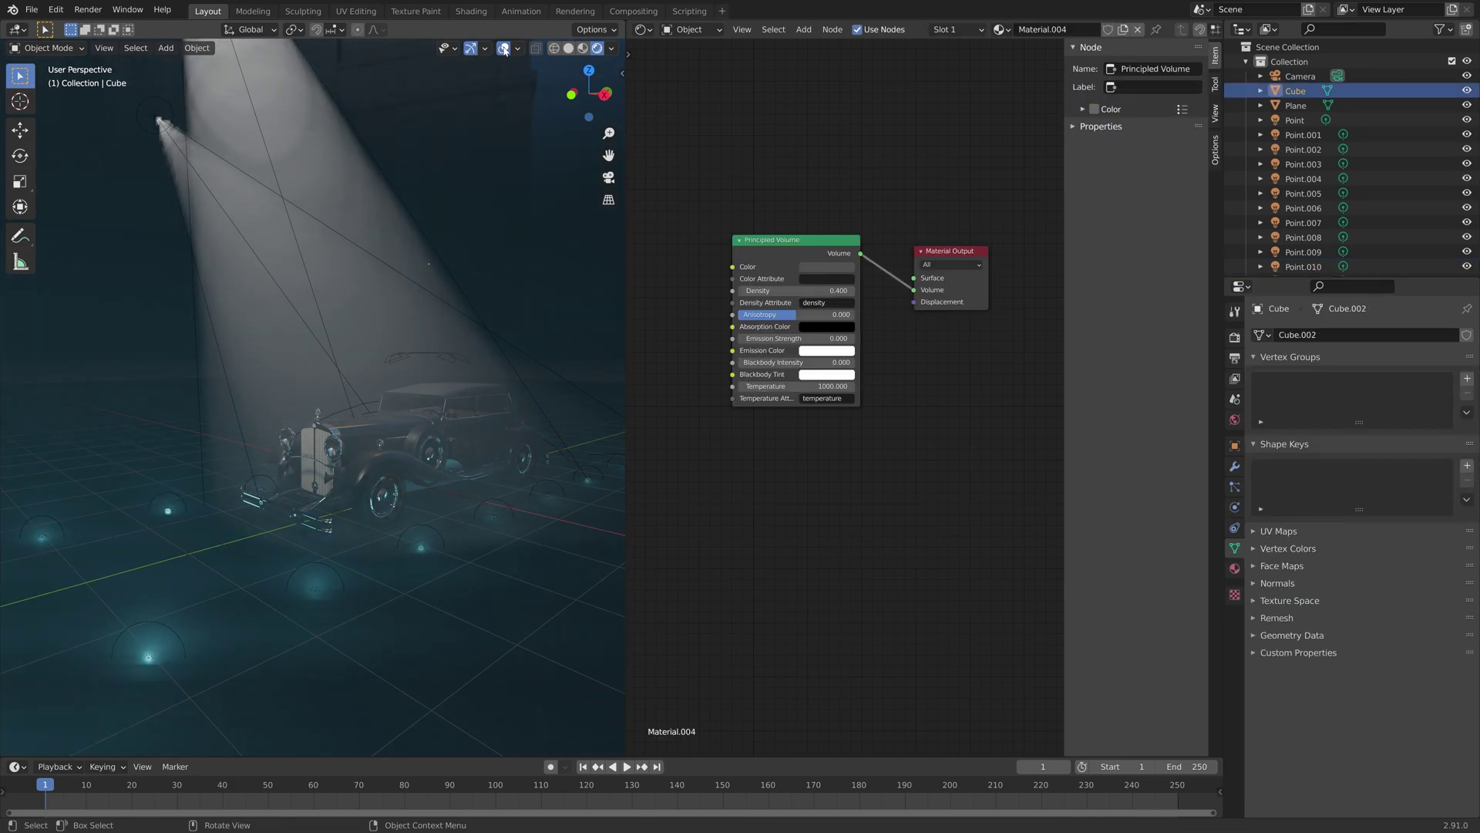
{"action": "left_click", "coordinate": [504, 49]}
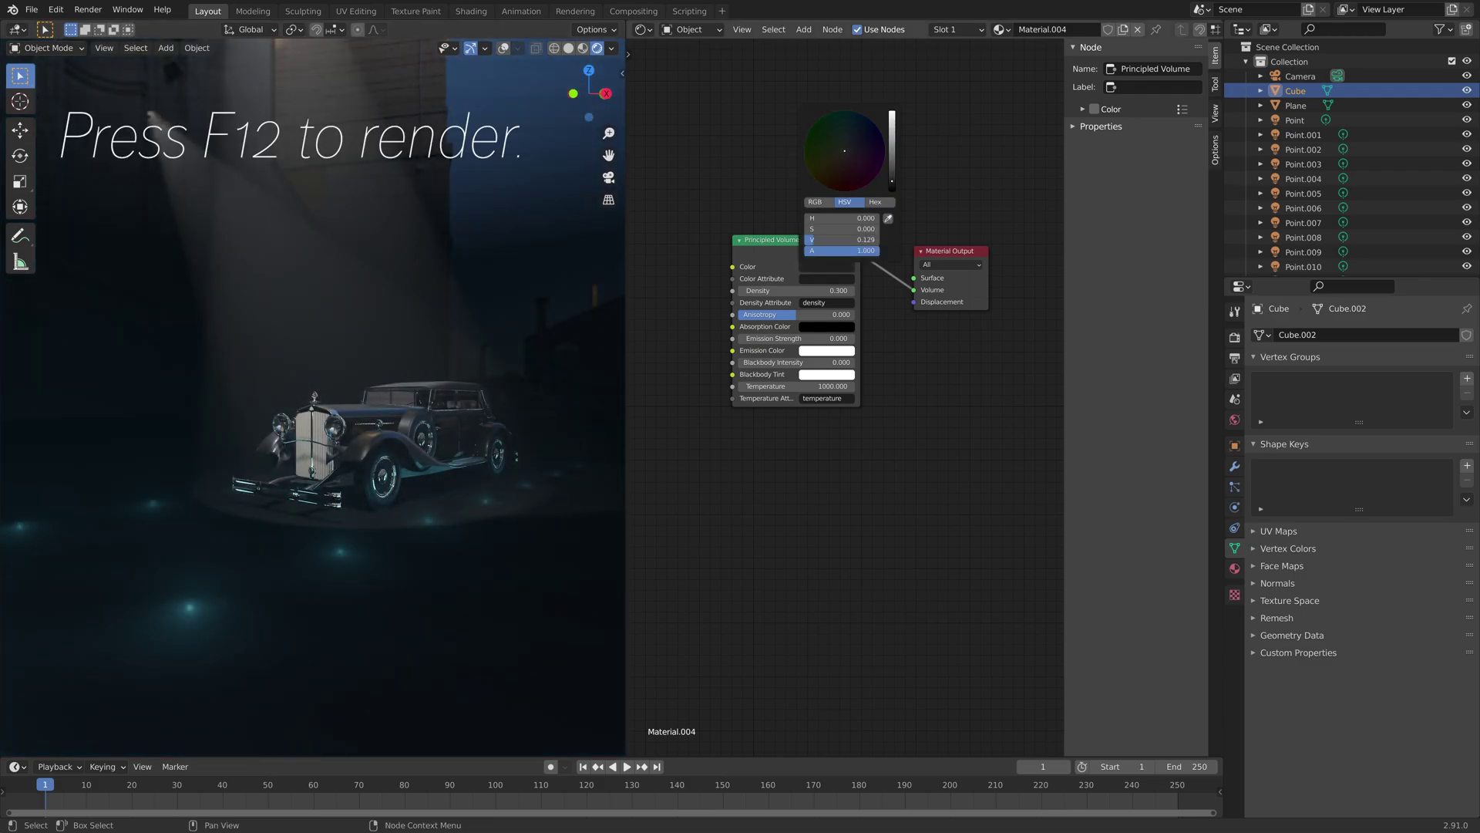
Render the scene with F12, zoom into the result, and close the render window.
{"action": "key", "text": "F12"}
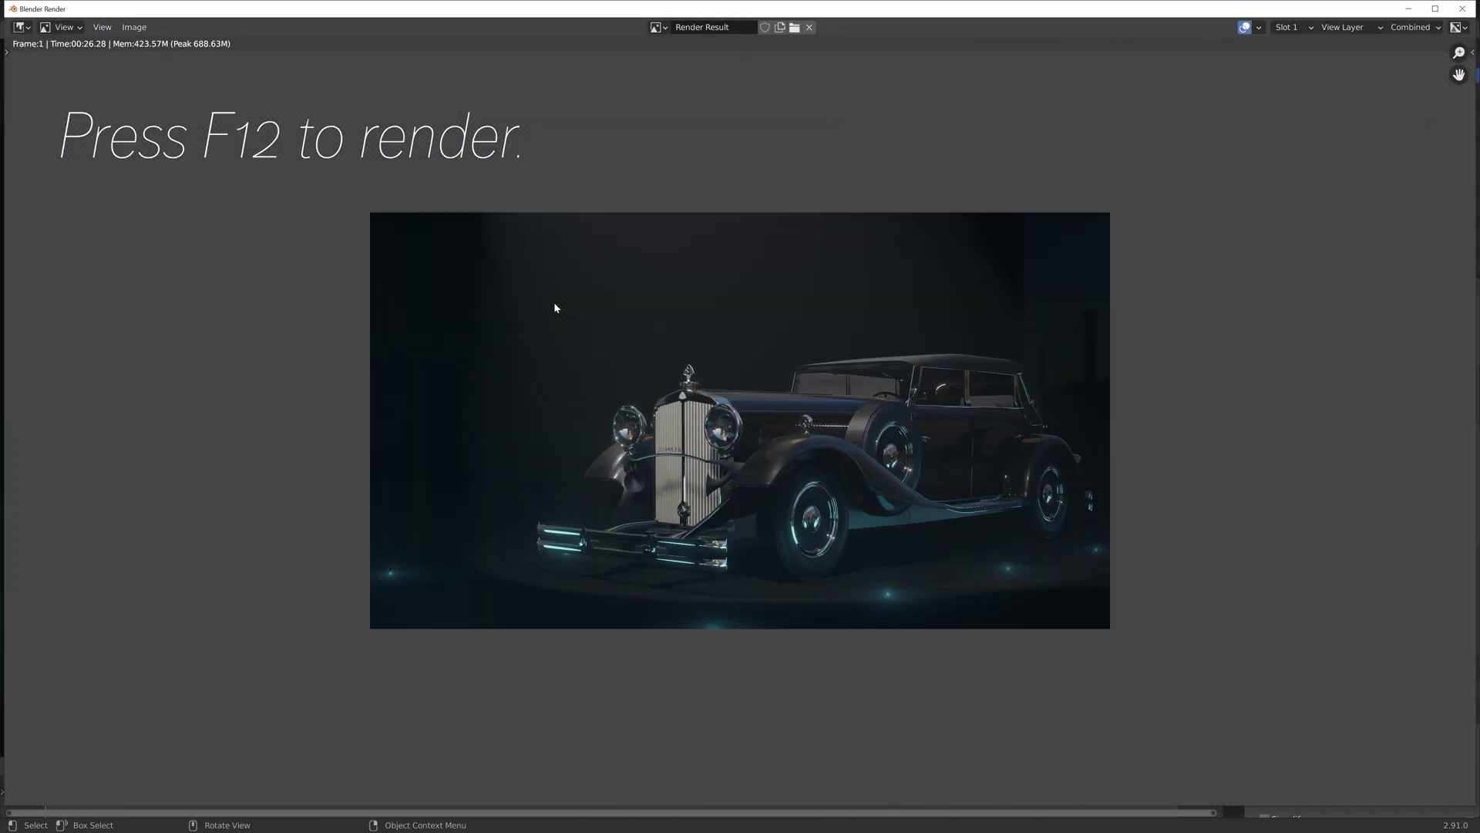
{"action": "scroll", "coordinate": [715, 437], "scroll_direction": "up", "scroll_amount": 1}
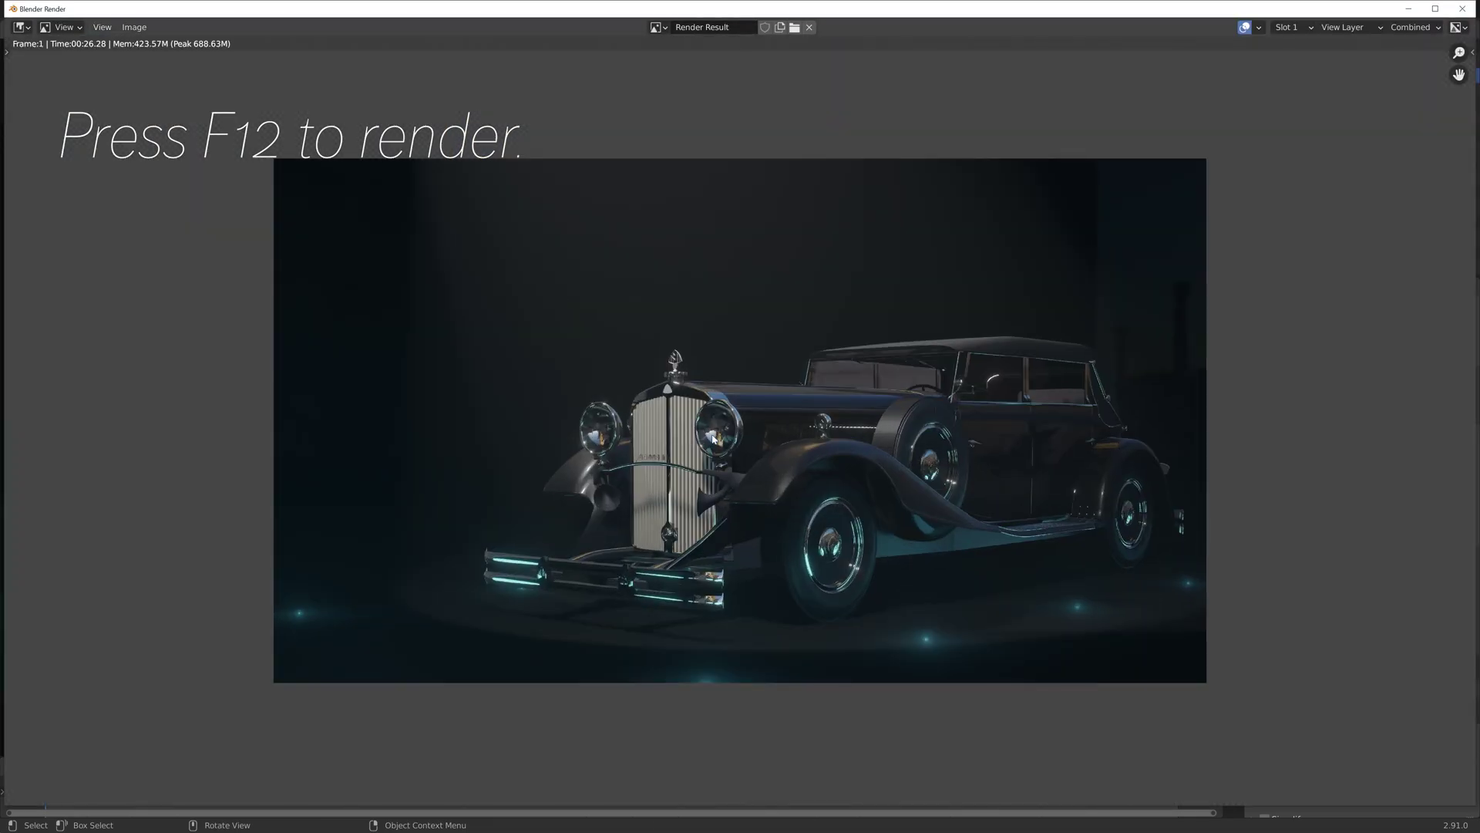
{"action": "scroll", "coordinate": [715, 437], "scroll_direction": "up", "scroll_amount": 2}
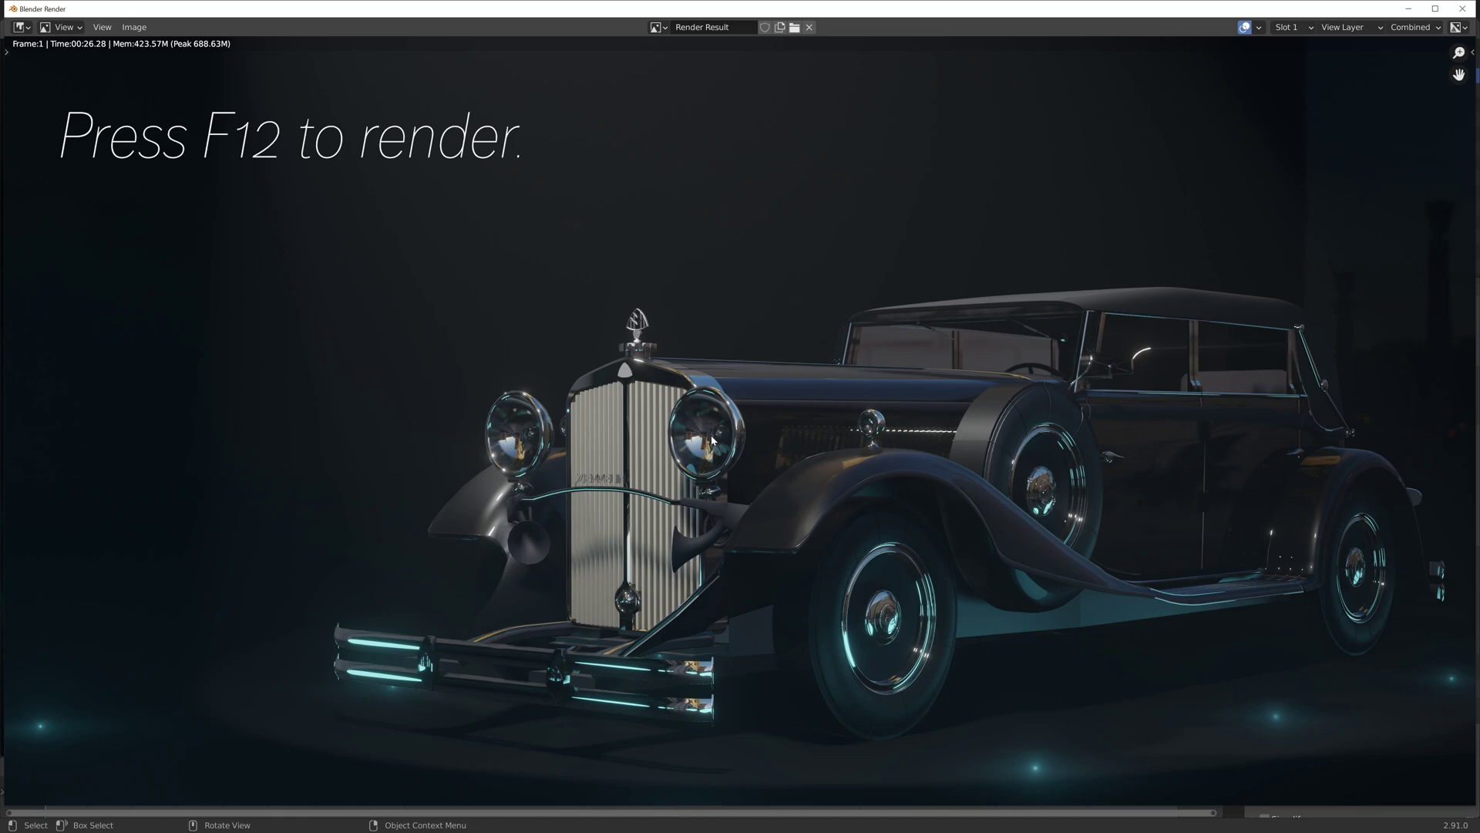
{"action": "left_click", "coordinate": [1462, 8]}
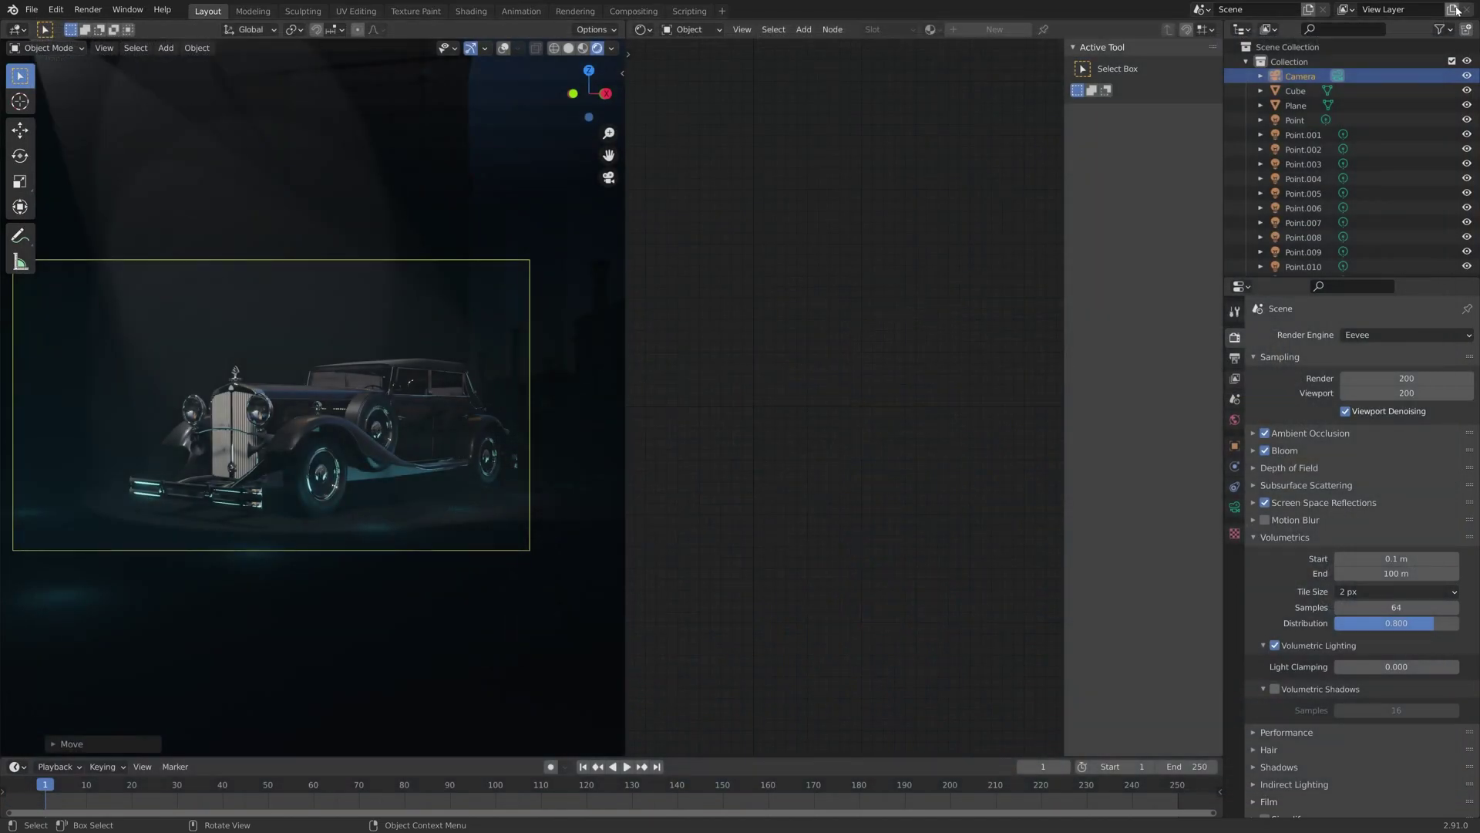